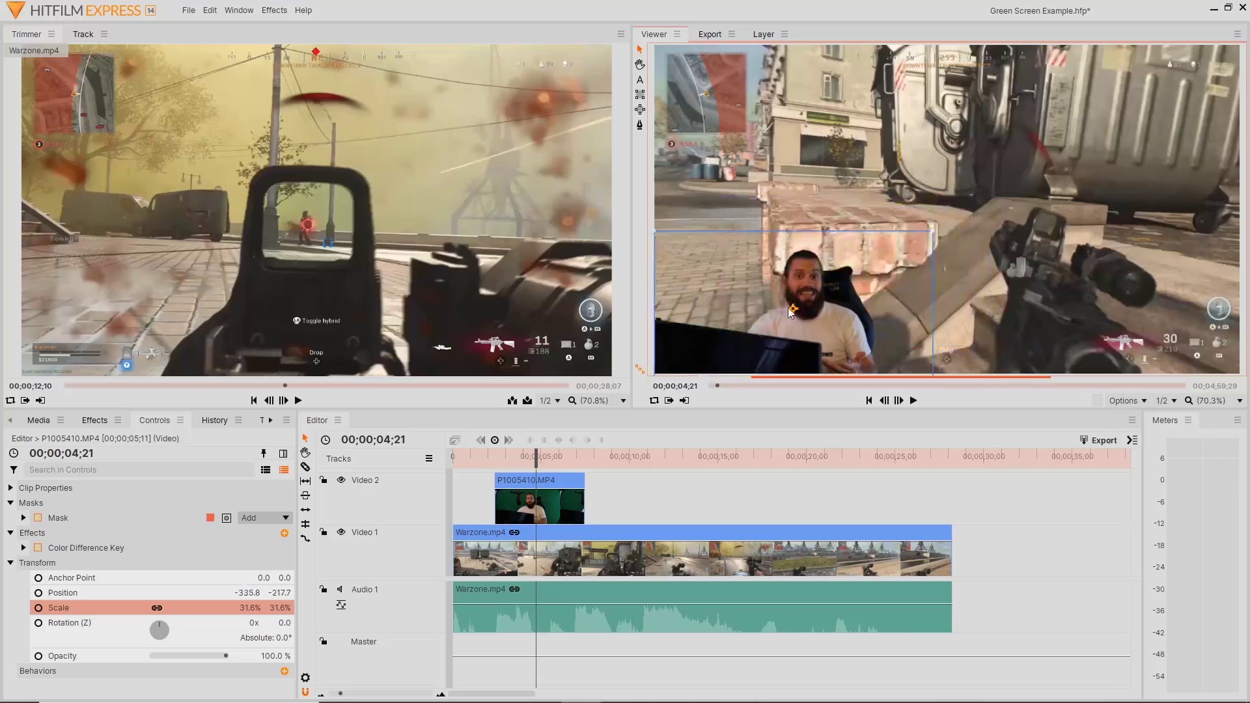
- Drag the P1005410 webcam overlay up and right to about -436.8, -230.5
drag(726, 323, 747, 311)
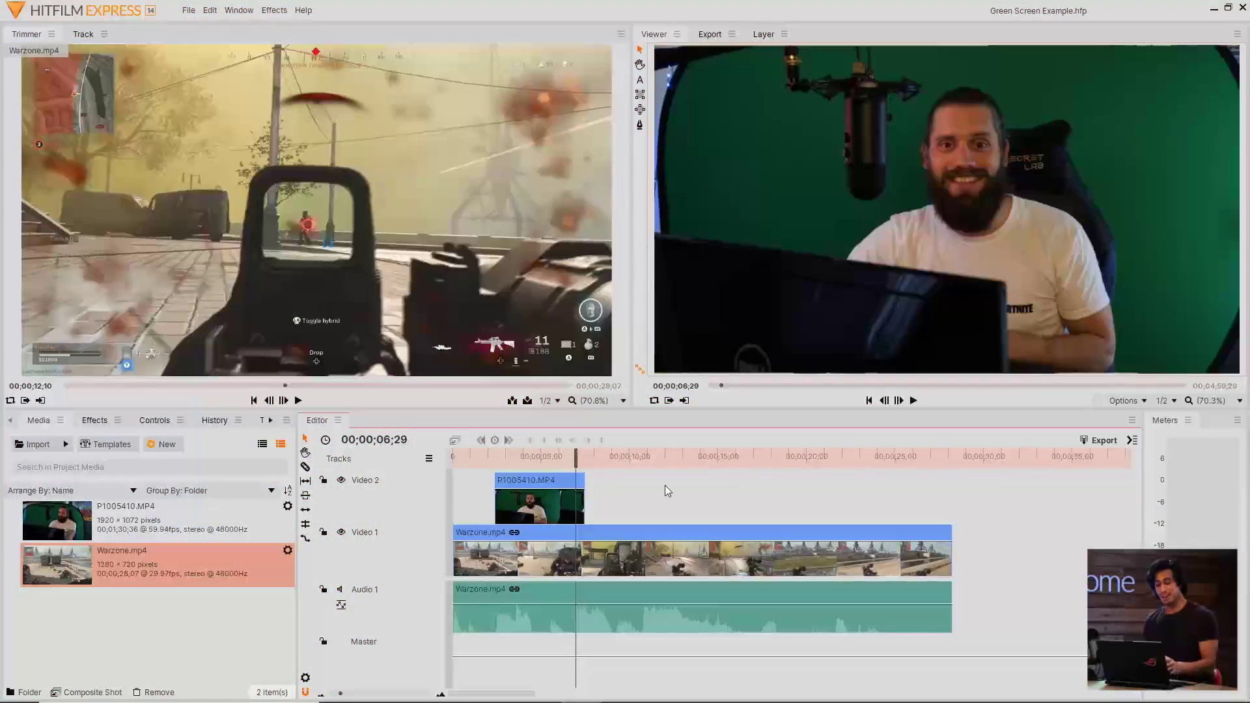
- Apply Keying > Color Difference Key to the P1005410.MP4 webcam clip in the timeline
drag(600, 456, 516, 454)
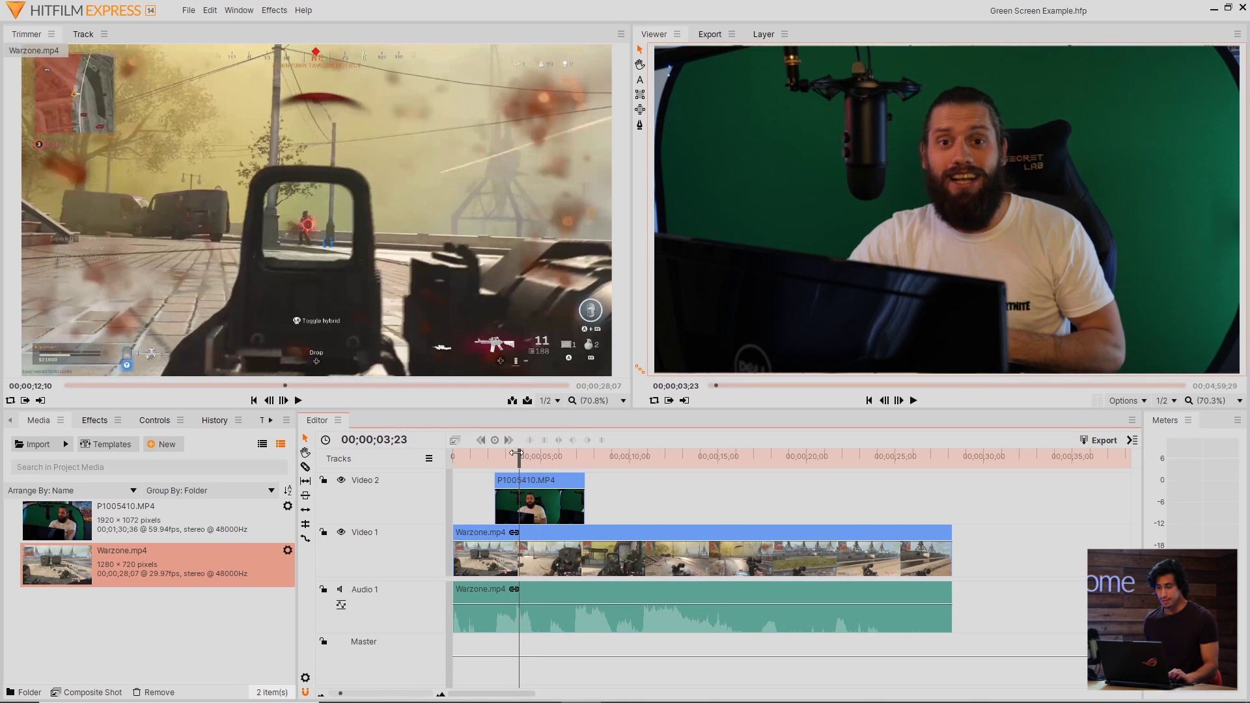
click(541, 503)
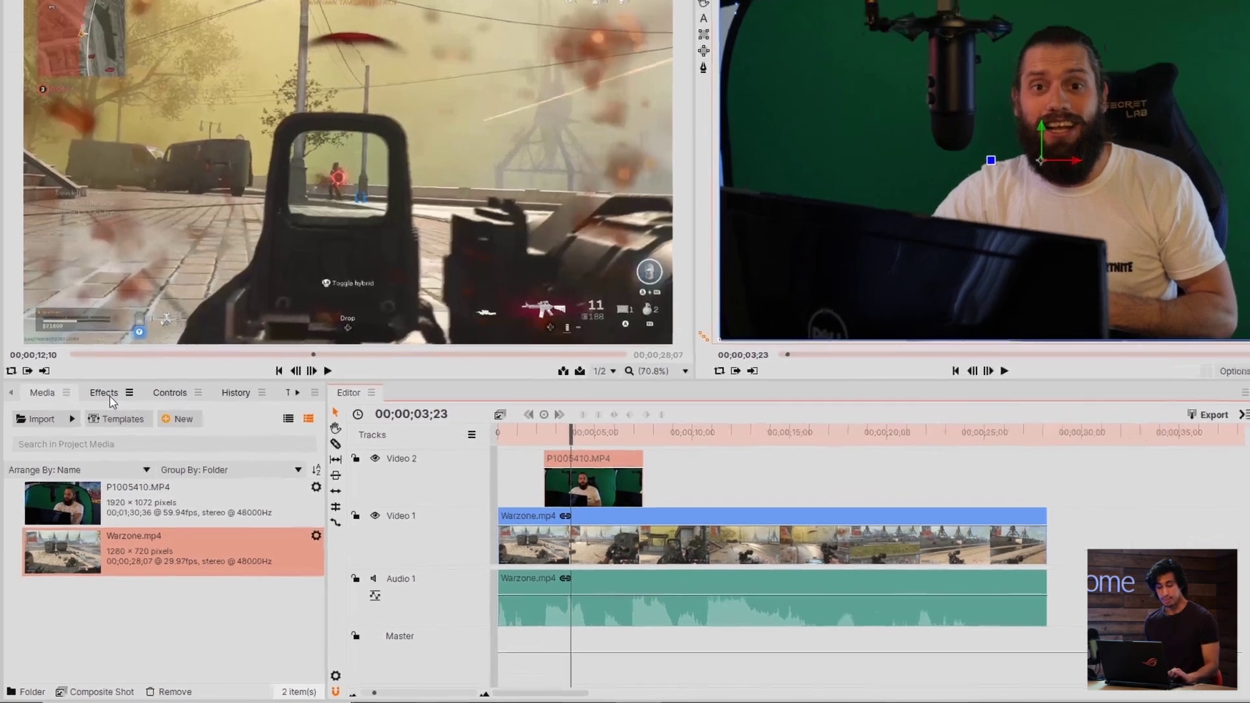
click(100, 423)
click(176, 264)
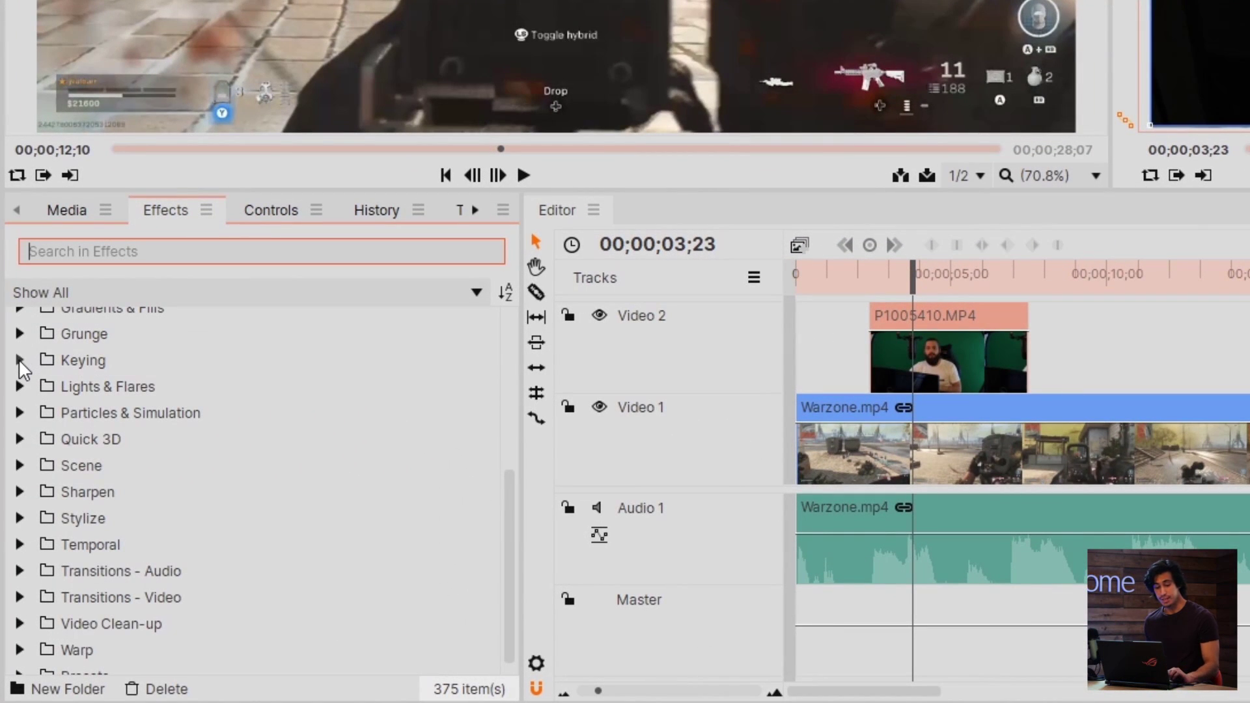
click(19, 360)
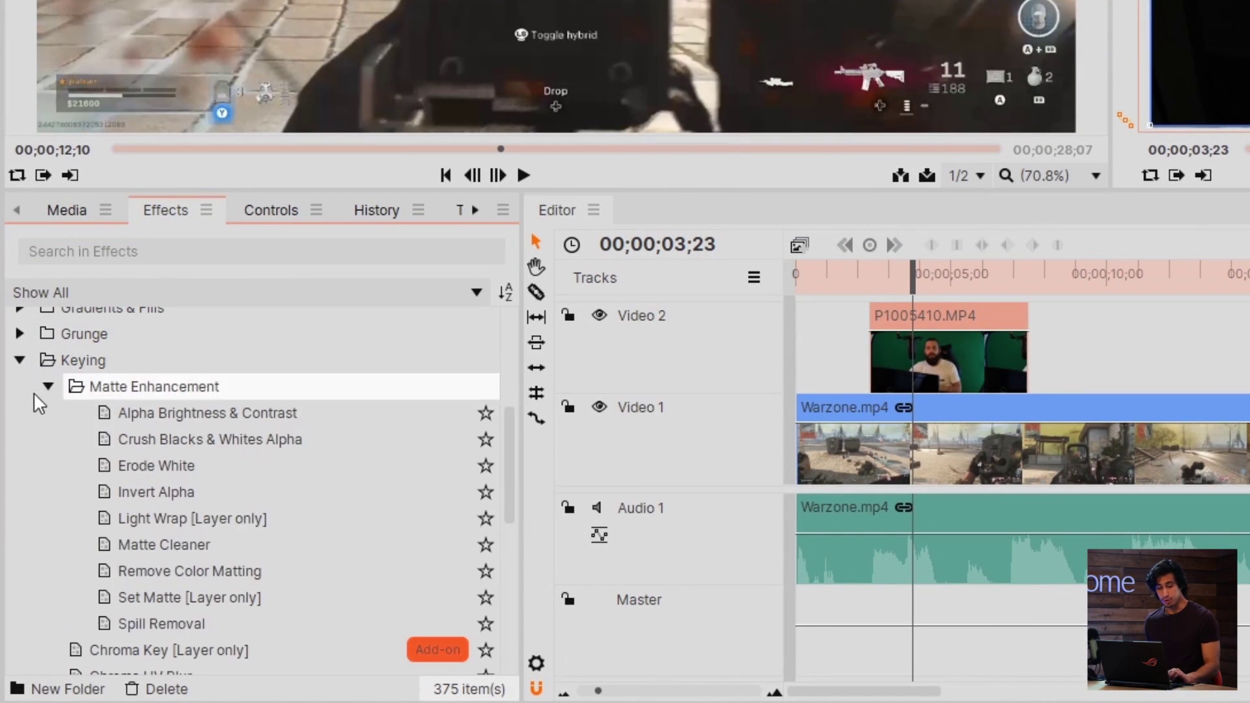
click(48, 386)
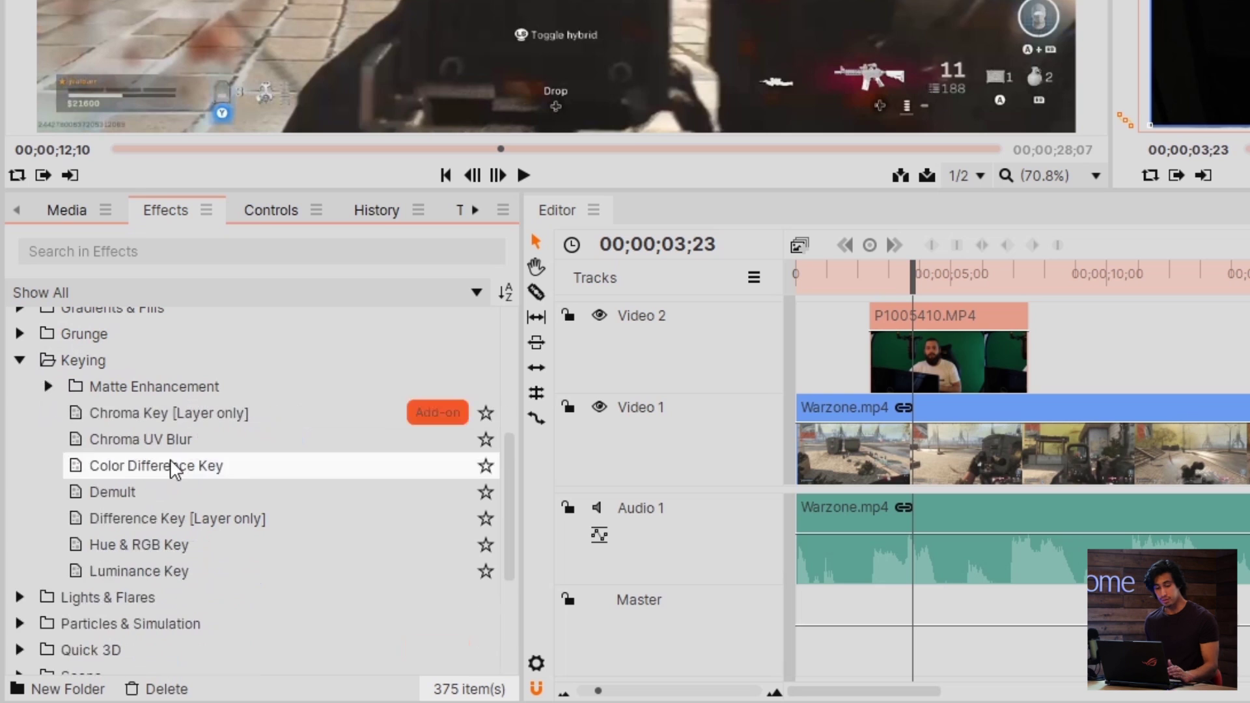
click(229, 468)
drag(564, 404, 943, 353)
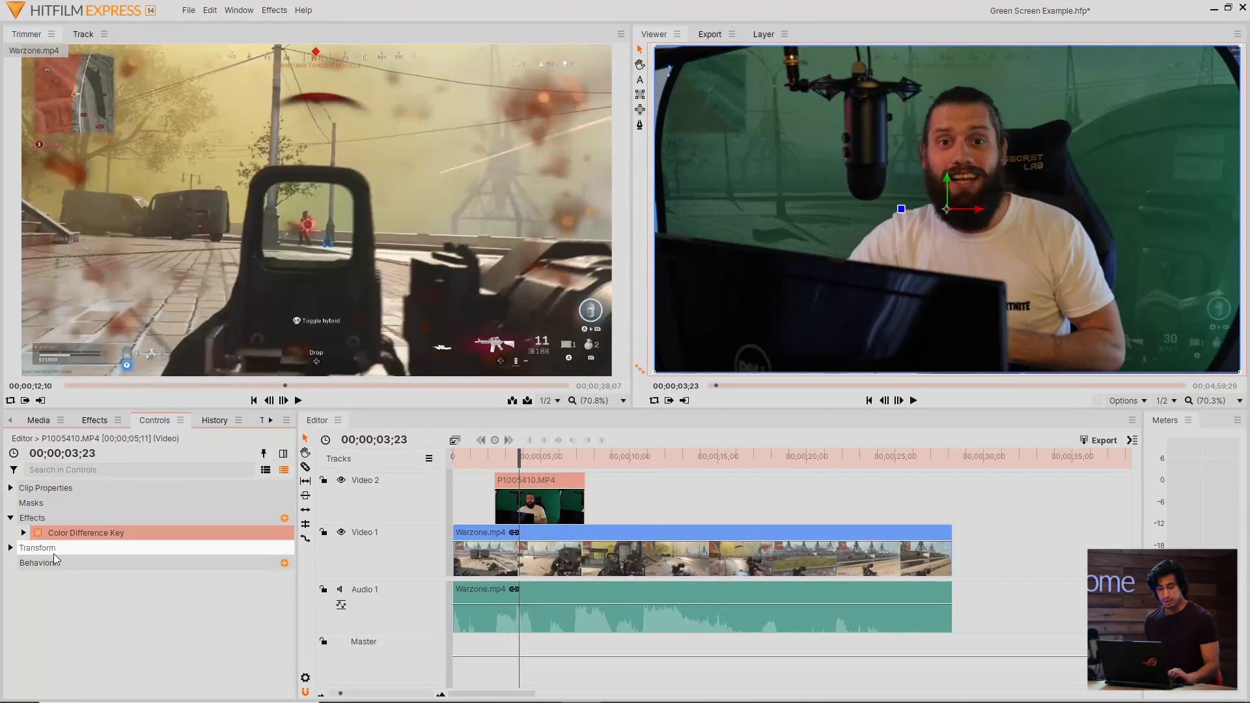
- Keep Green as screen colour, raise Min to about 0.95 and lower Max to 0.96
click(23, 533)
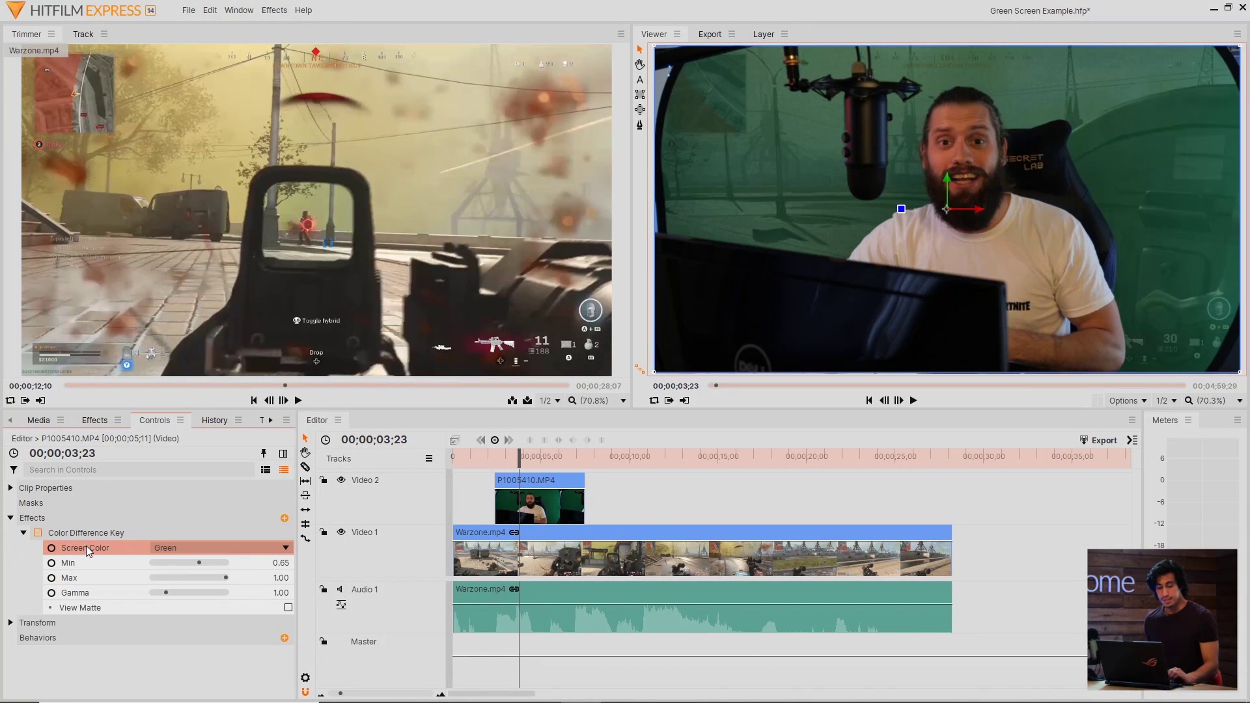
click(188, 549)
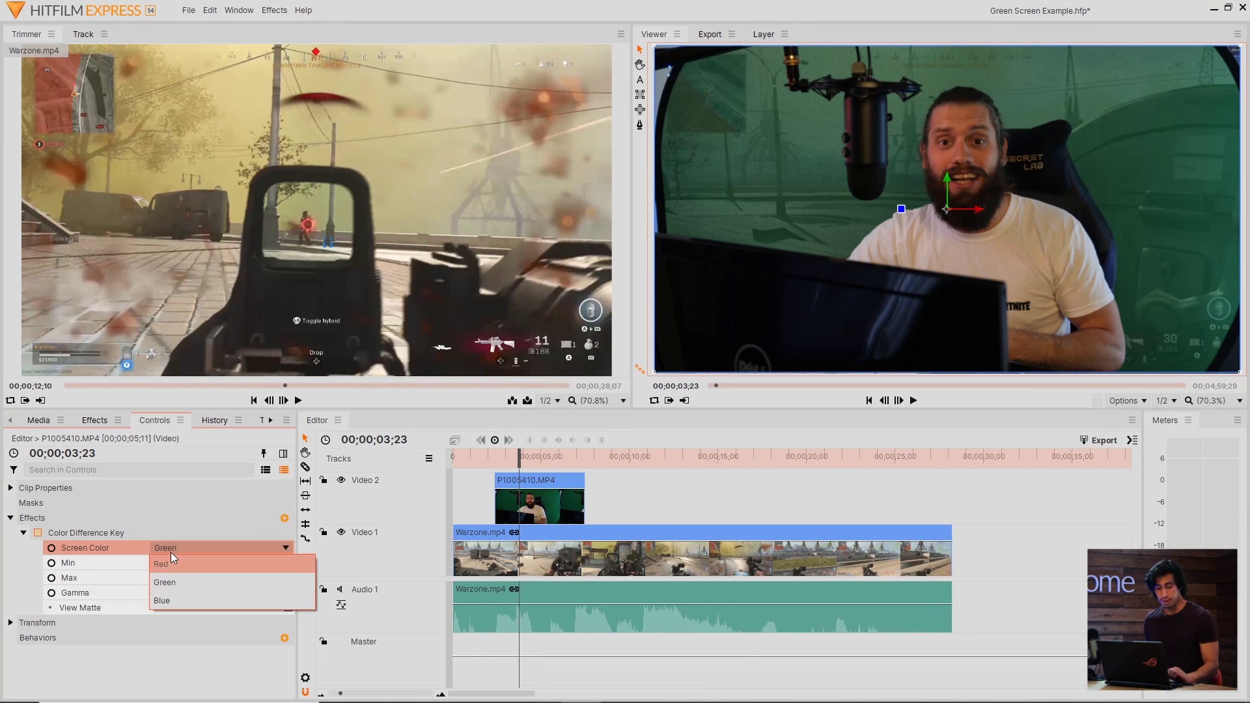
click(170, 552)
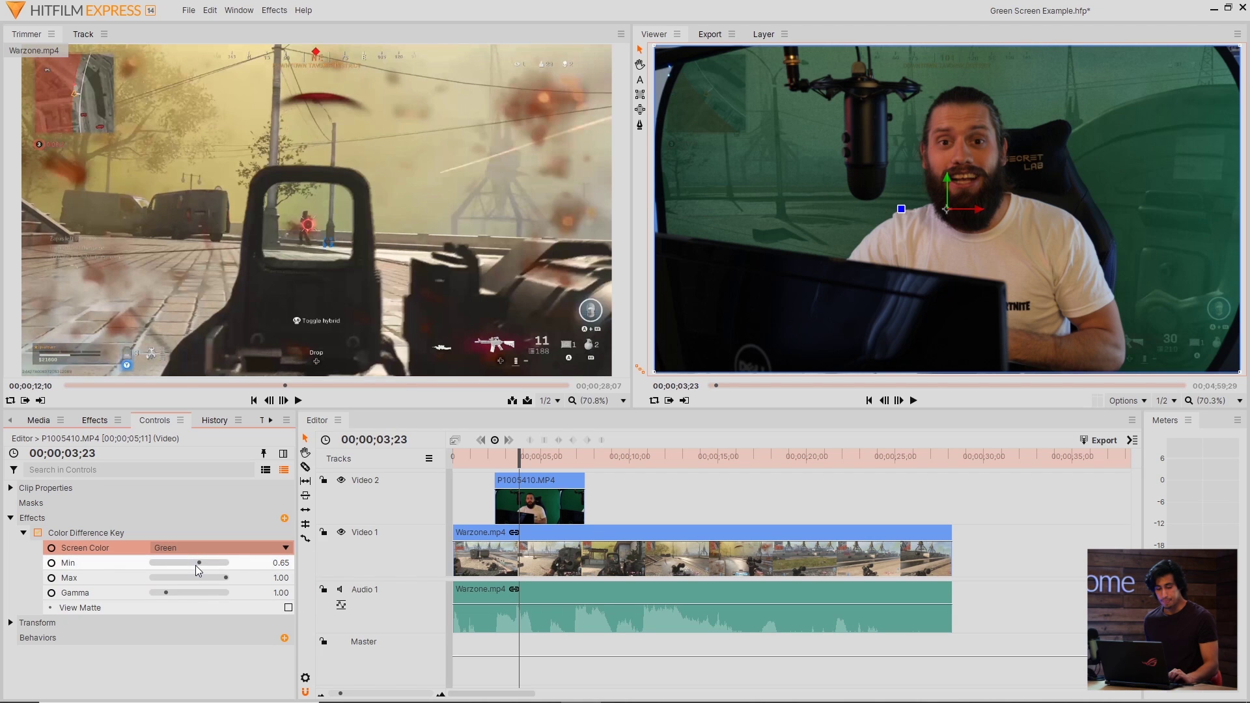
drag(197, 564, 222, 584)
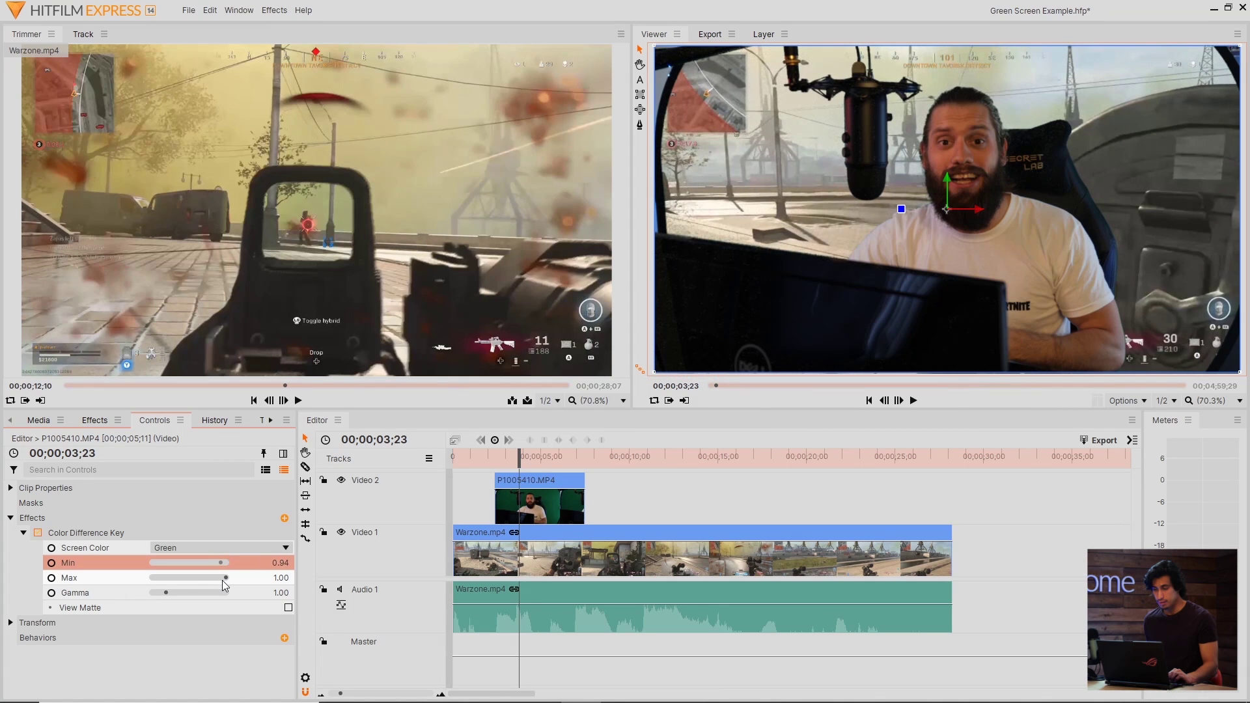
drag(222, 579, 224, 582)
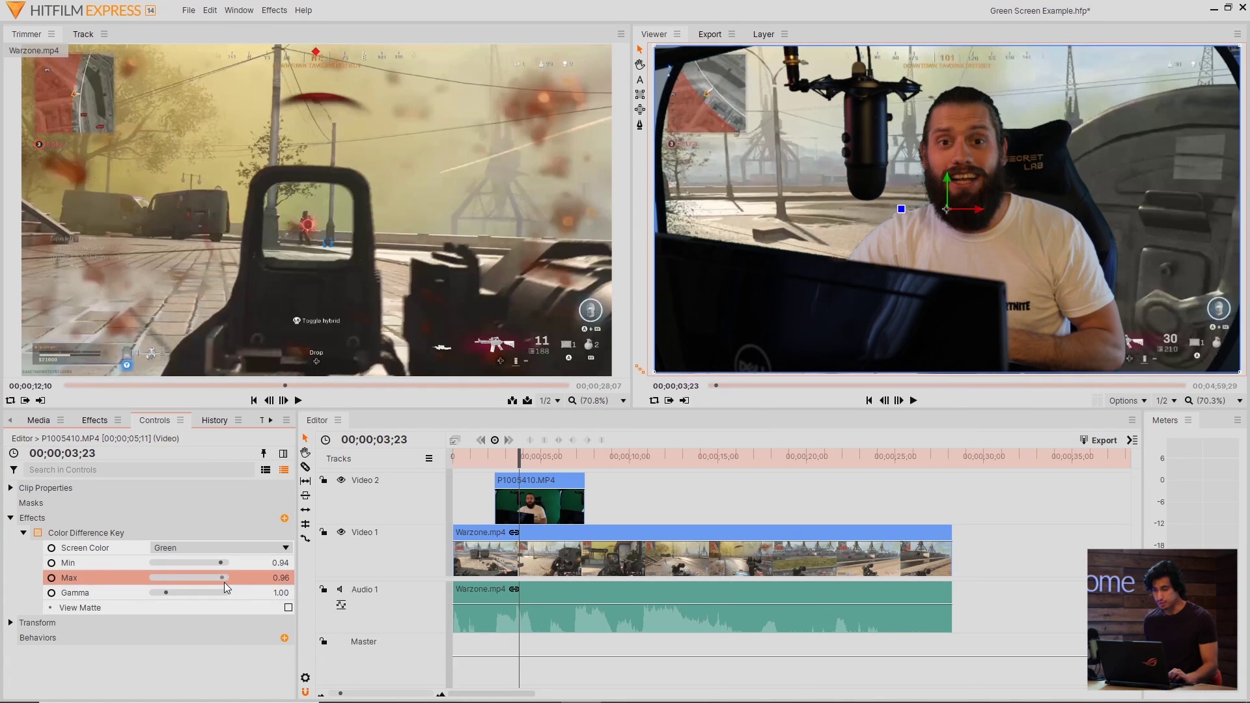
click(573, 457)
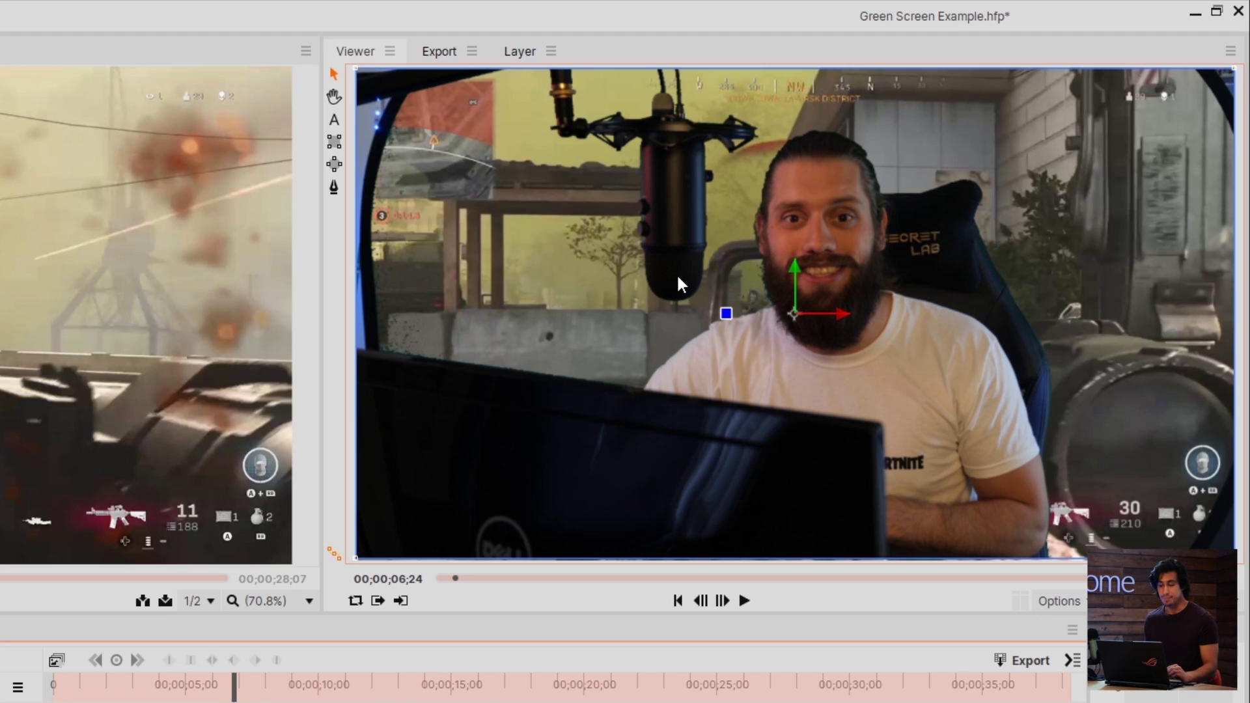
- Zoom the Viewer out so empty space surrounds the composited frame
scroll(799, 274, down, 2)
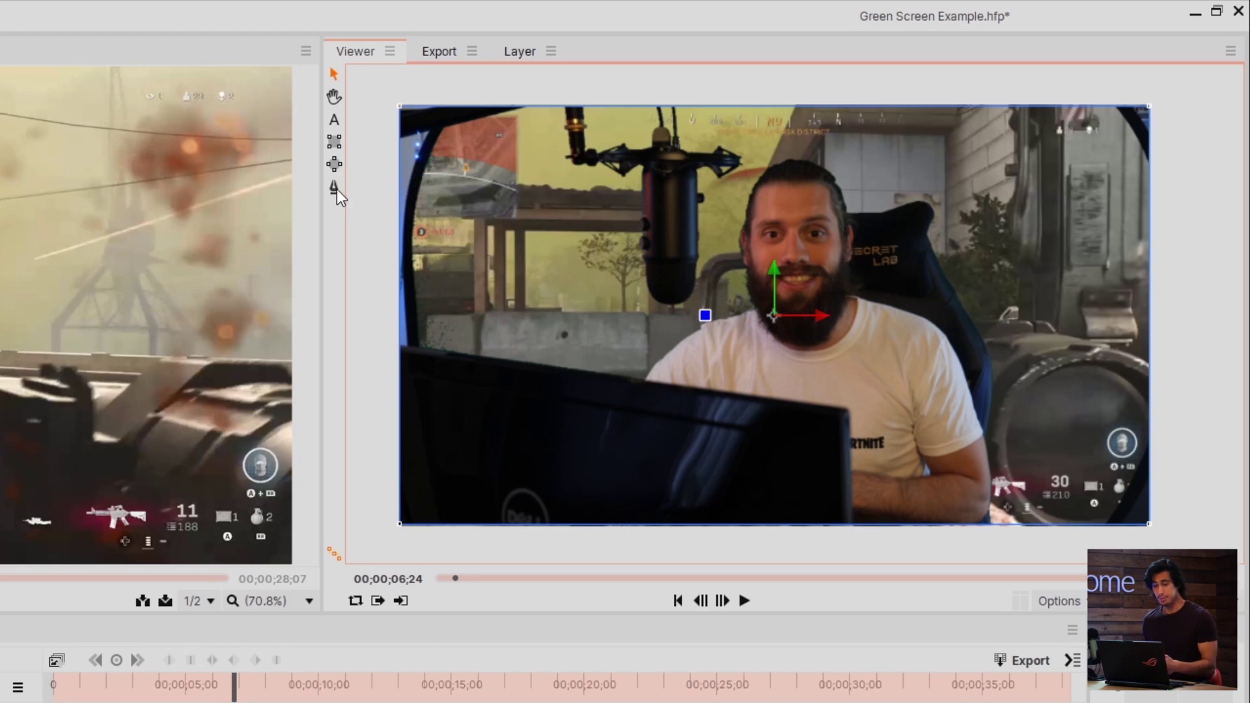
- Draw a closed freehand mask around the presenter and chair, leaving out the microphone
click(338, 189)
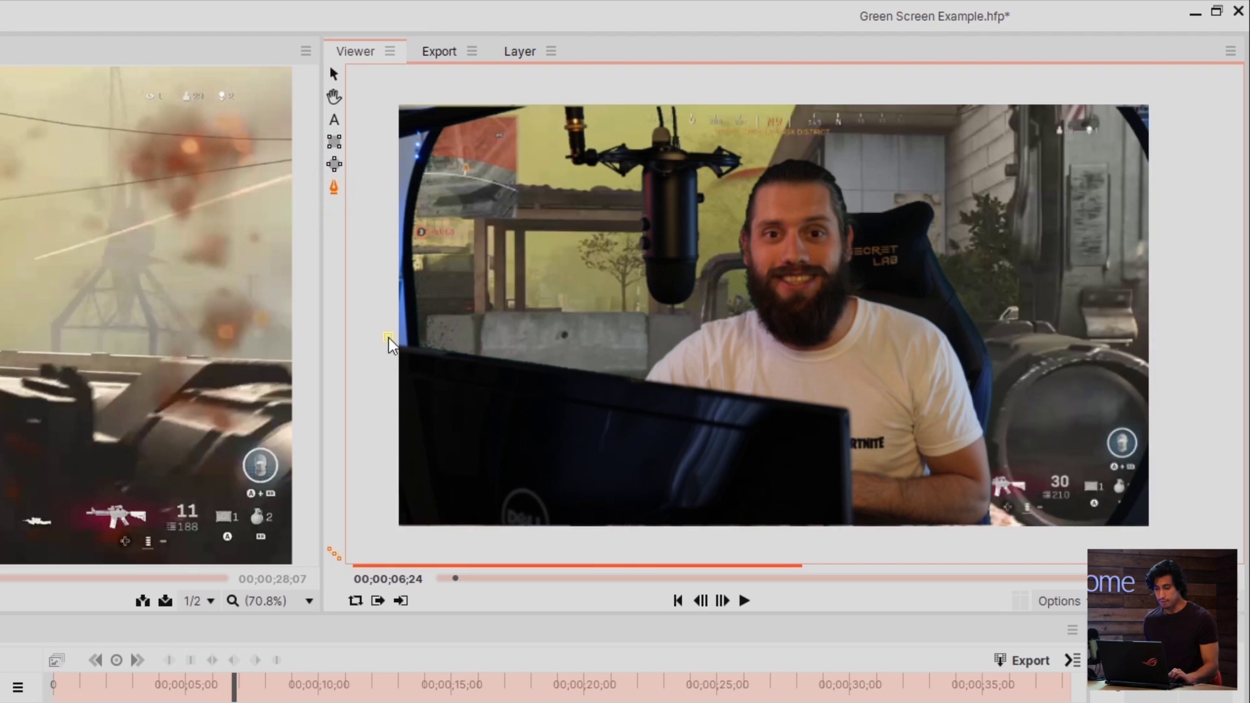
click(388, 337)
click(617, 369)
click(661, 314)
click(697, 298)
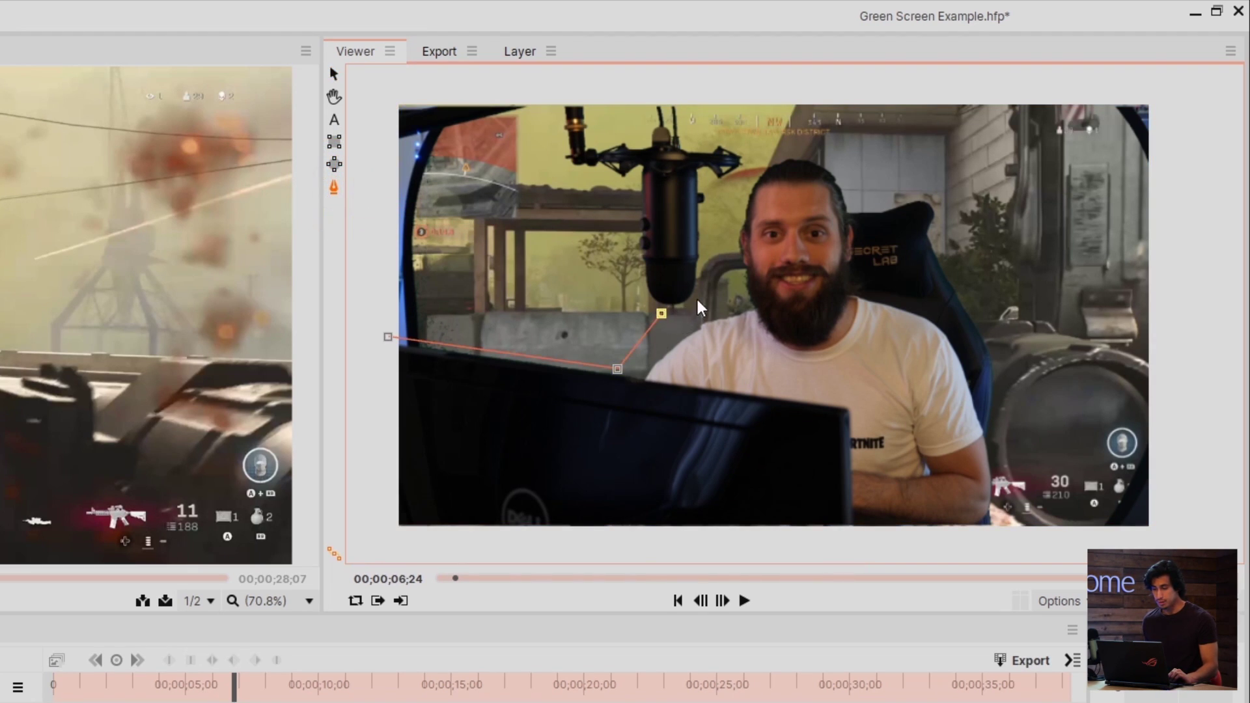
click(704, 265)
click(708, 213)
click(733, 177)
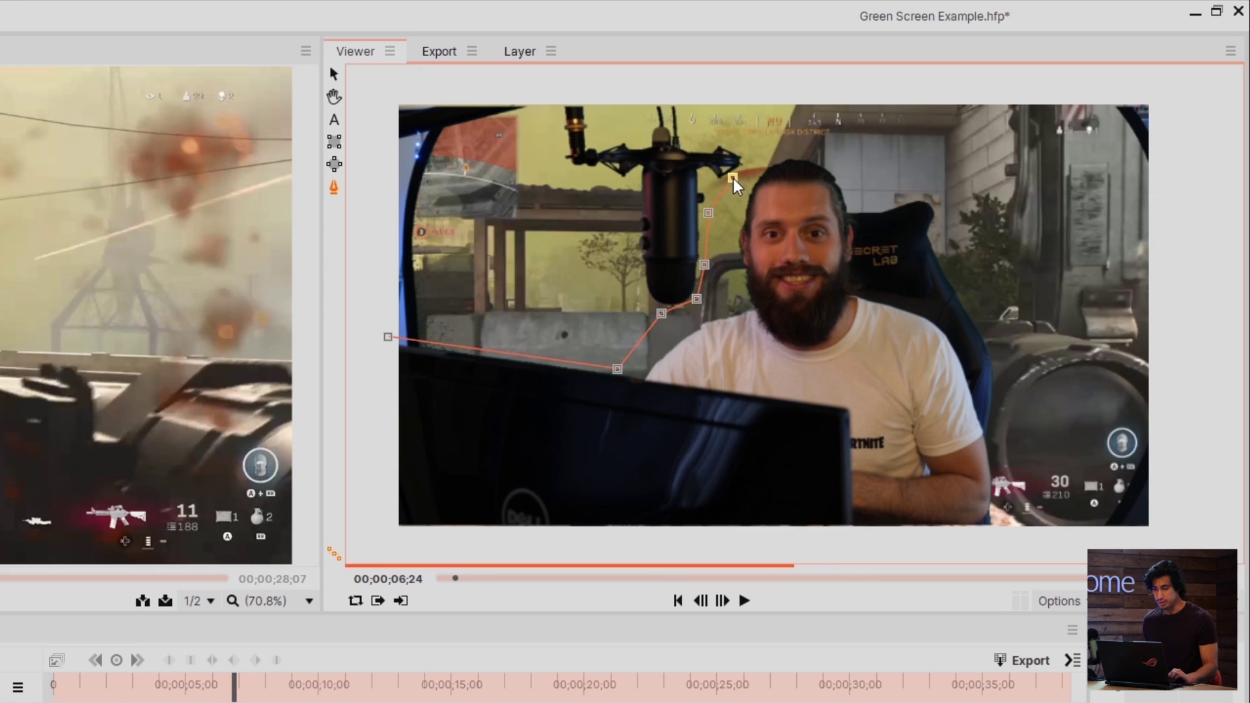
click(754, 153)
click(764, 117)
click(888, 117)
click(947, 131)
click(1011, 203)
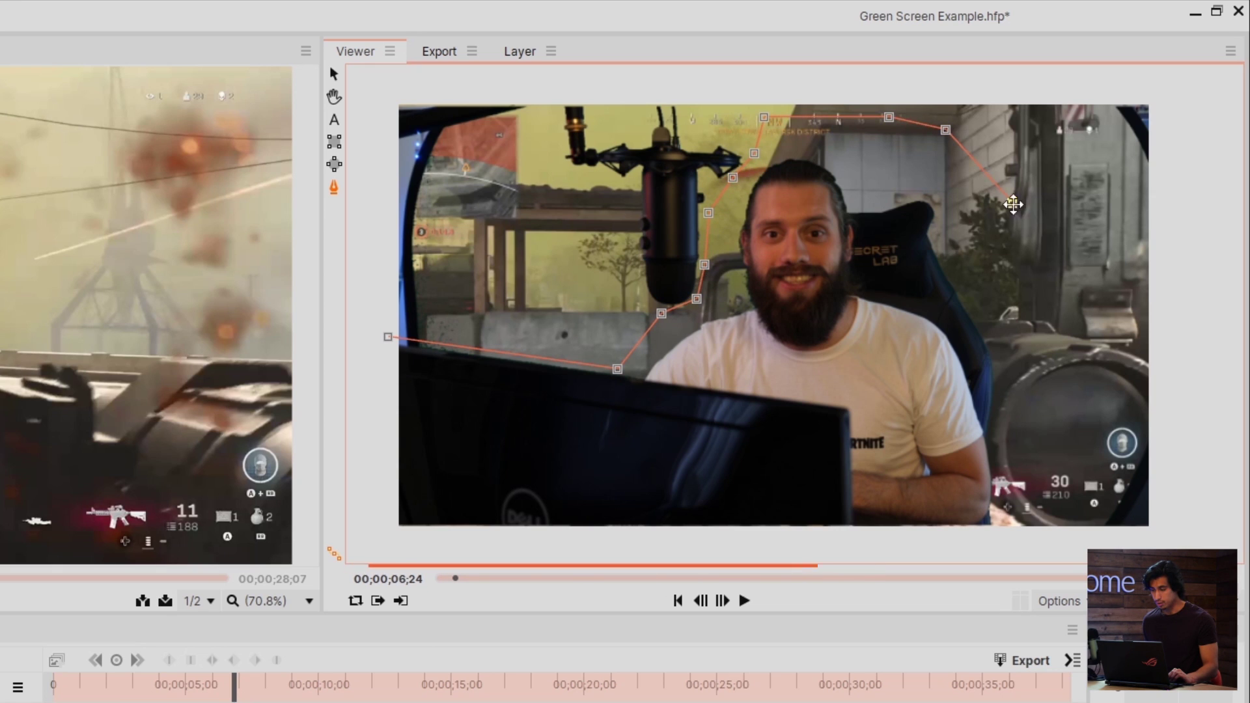
click(1068, 340)
click(1123, 429)
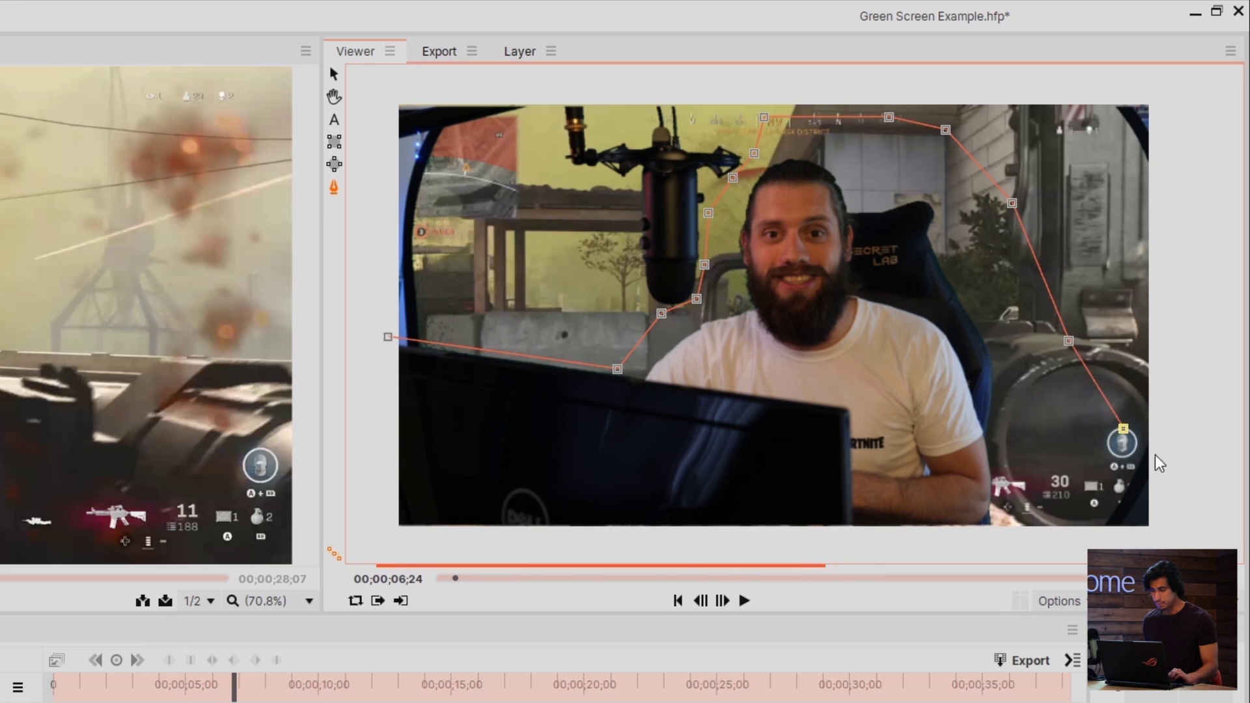
click(1162, 537)
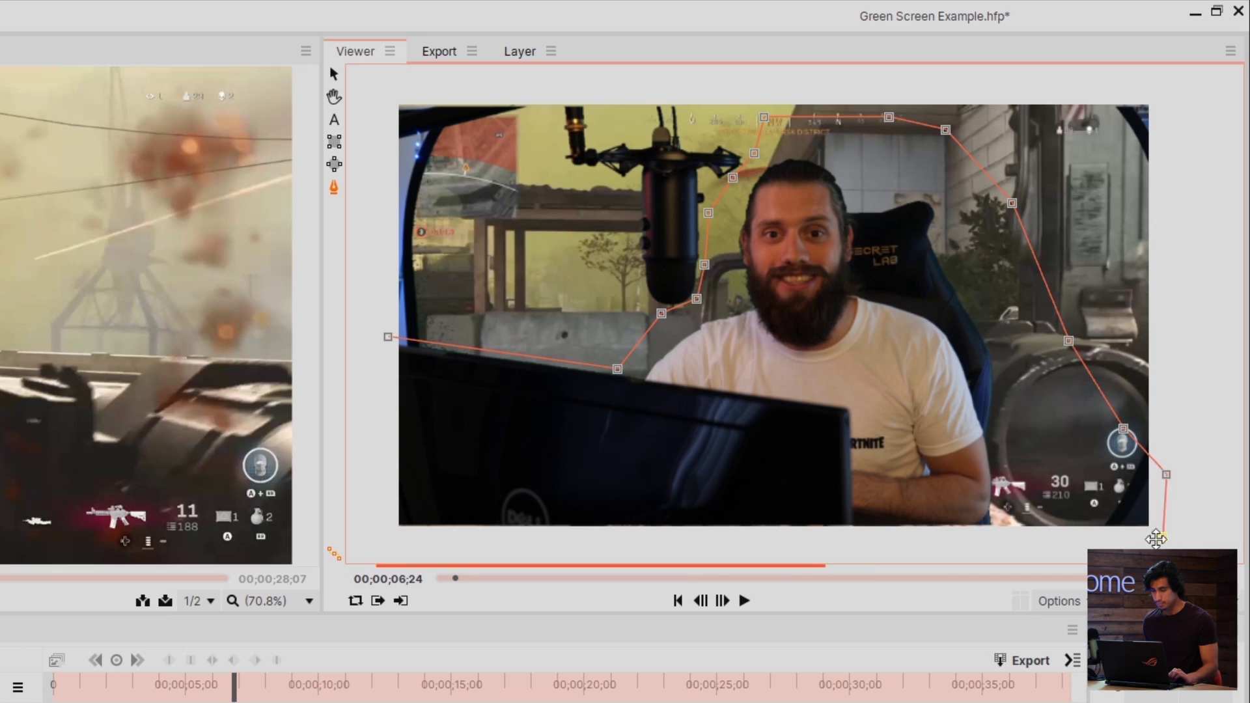
click(383, 541)
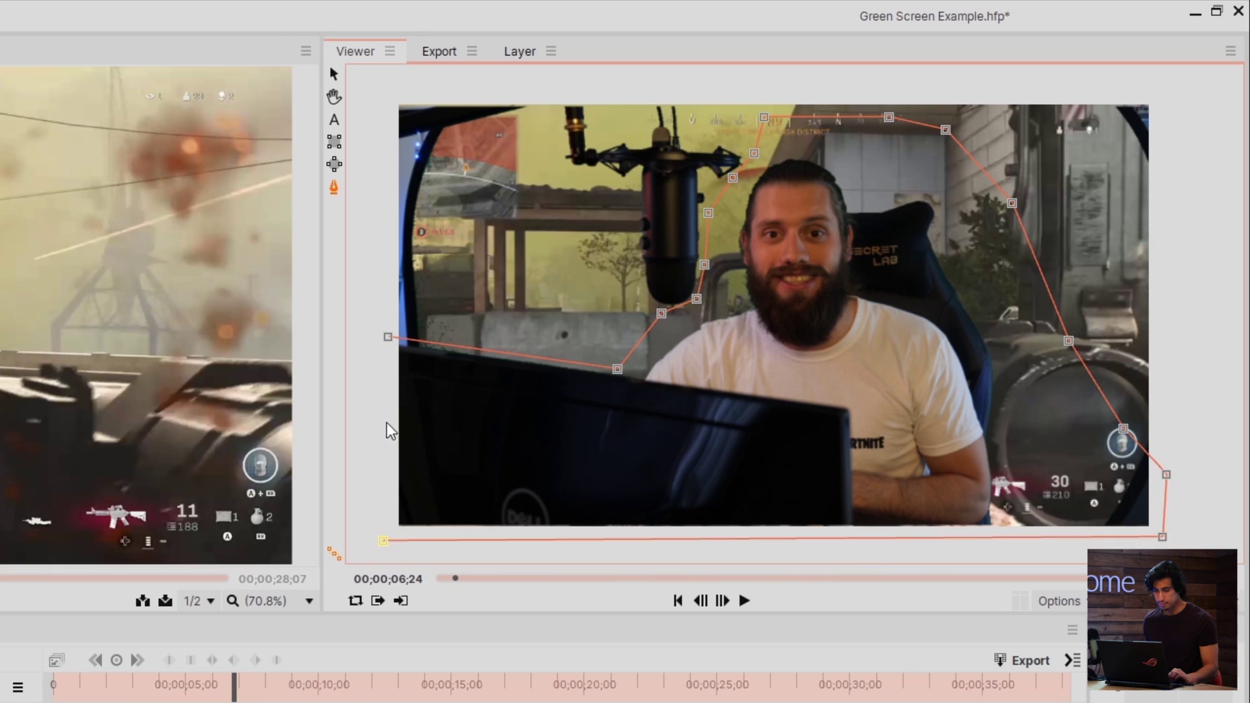
click(388, 339)
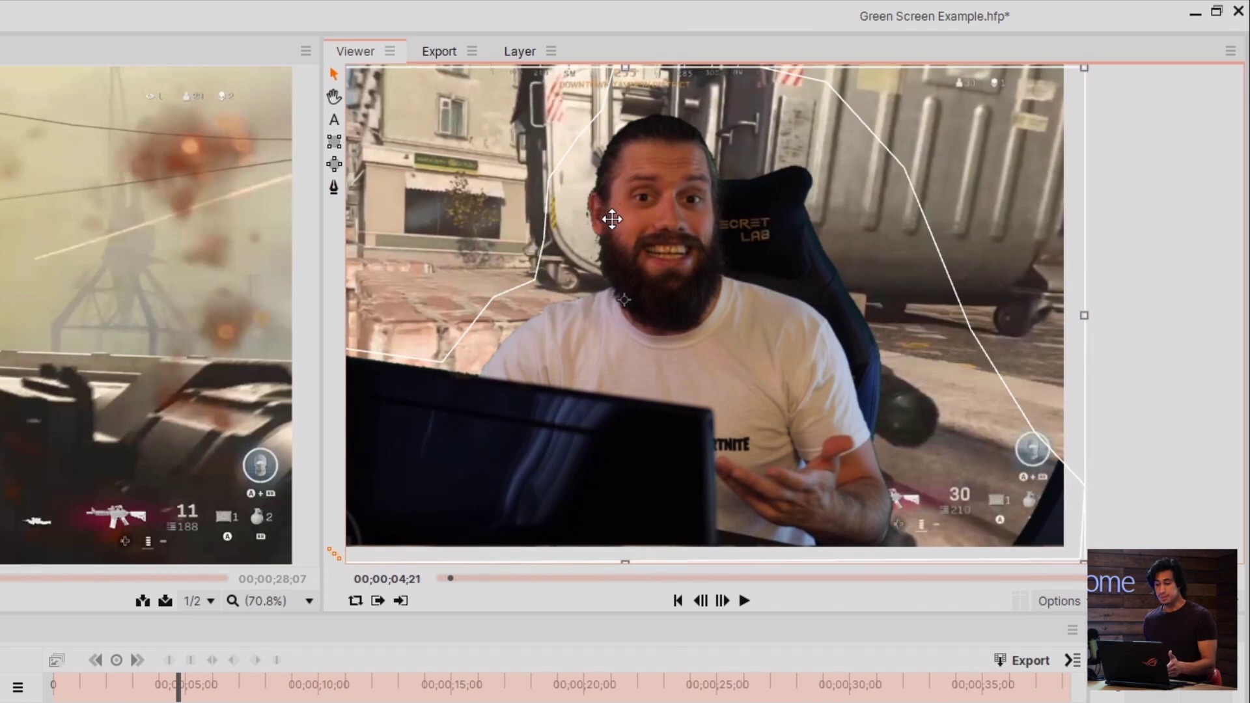
- Nudge the webcam layer up-left and pull the right-side mask points inward
drag(612, 220, 618, 163)
click(334, 188)
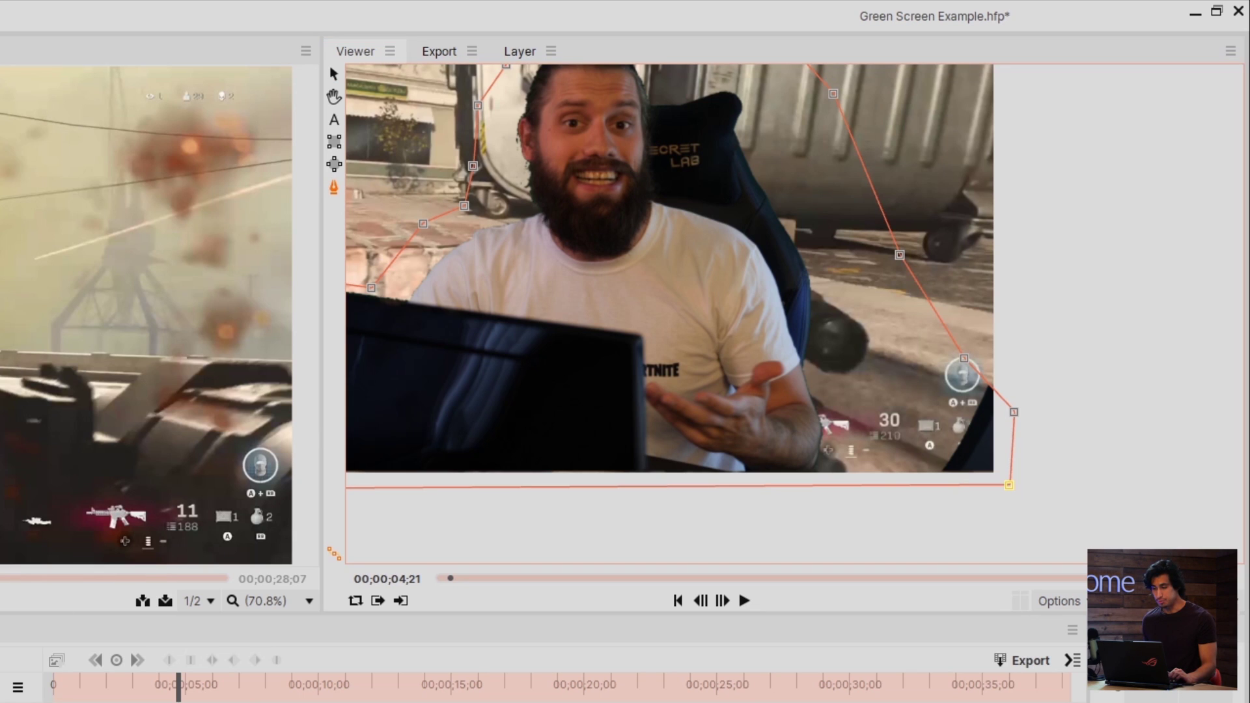
drag(1009, 485, 919, 495)
drag(1016, 414, 928, 432)
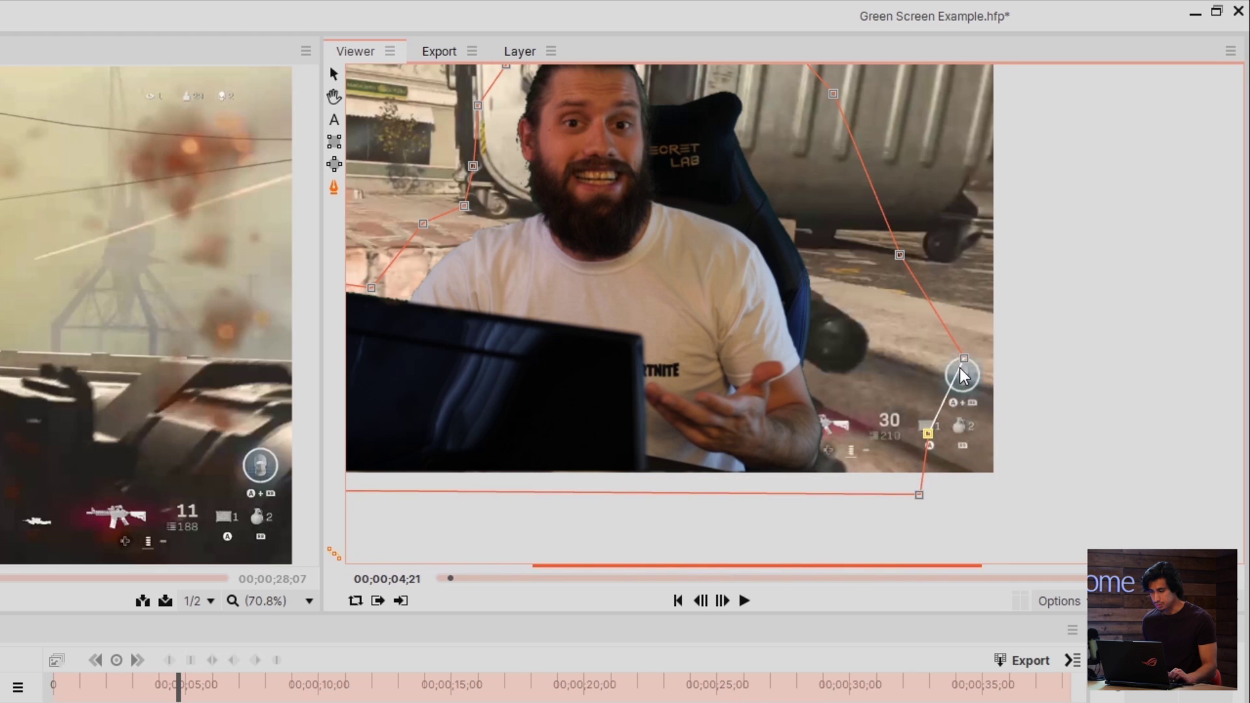
drag(964, 358, 932, 331)
key(v)
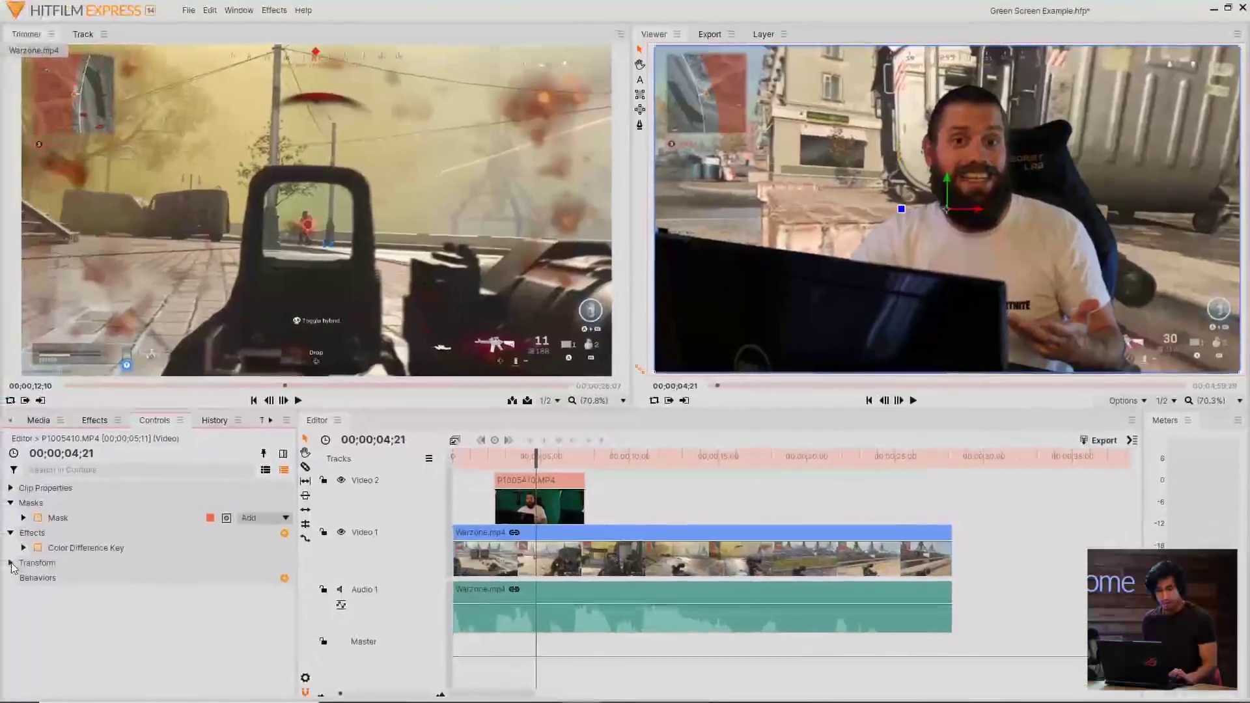
- Expand the webcam layer's Transform properties
click(11, 562)
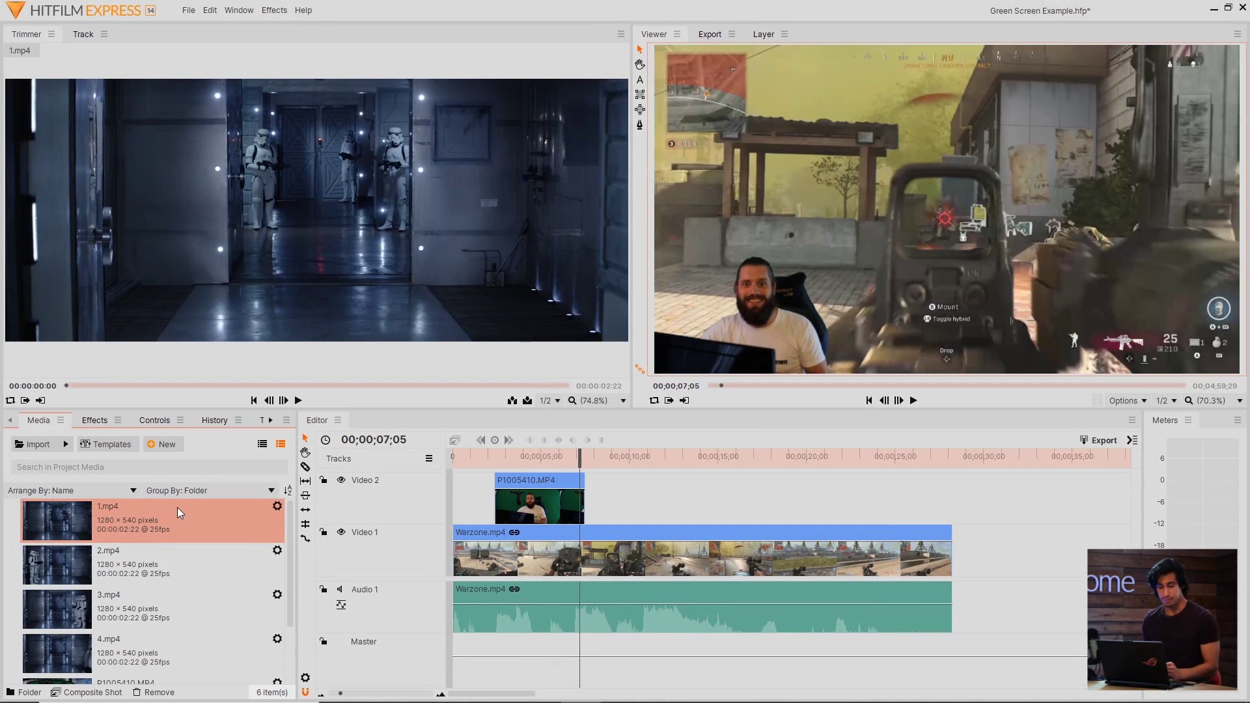
- Preview 1.mp4, 2.mp4, 3.mp4 and the 4.mp4 stormtrooper close-up in the Trimmer
click(136, 385)
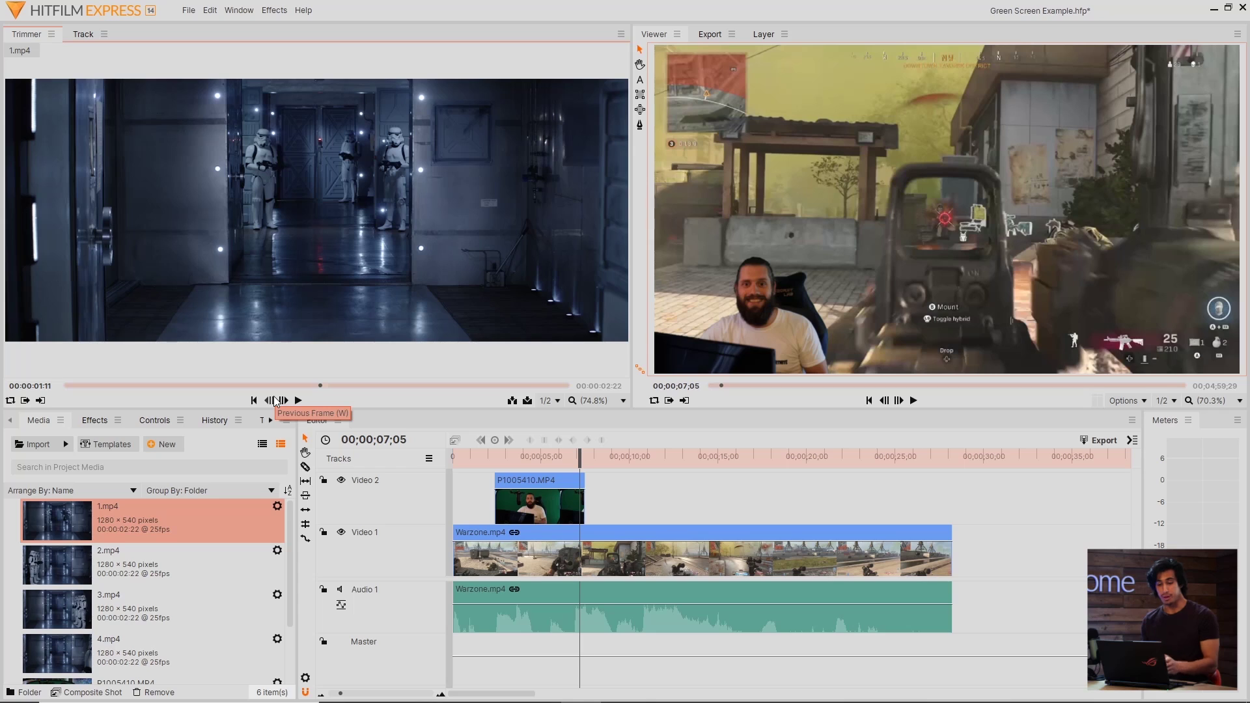
click(162, 569)
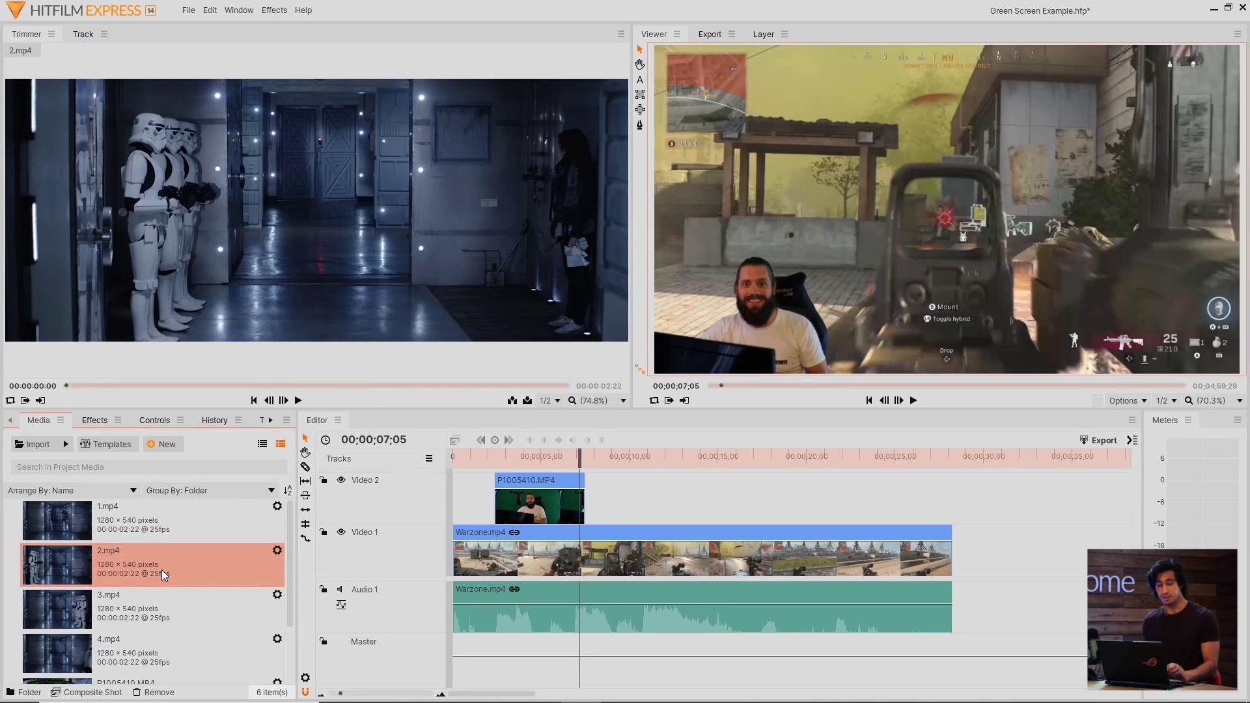
click(162, 604)
click(171, 645)
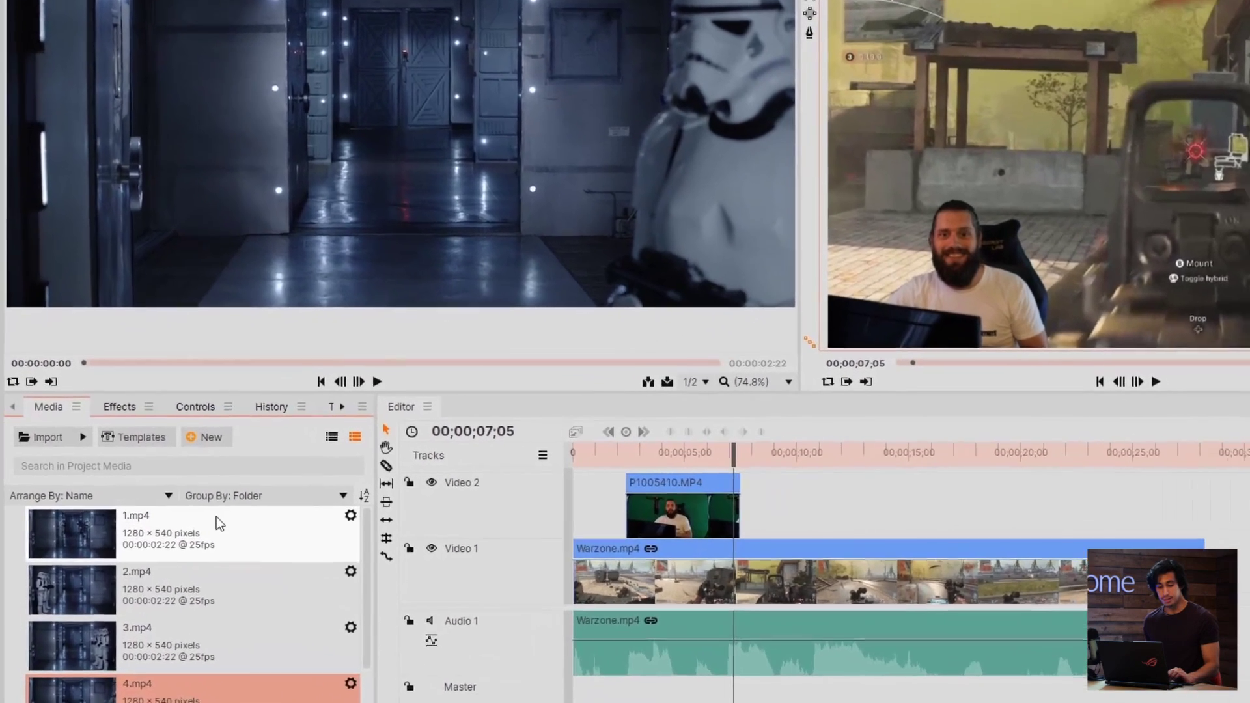
- Make a composite shot from 1.mp4, accepting the default settings
right_click(171, 522)
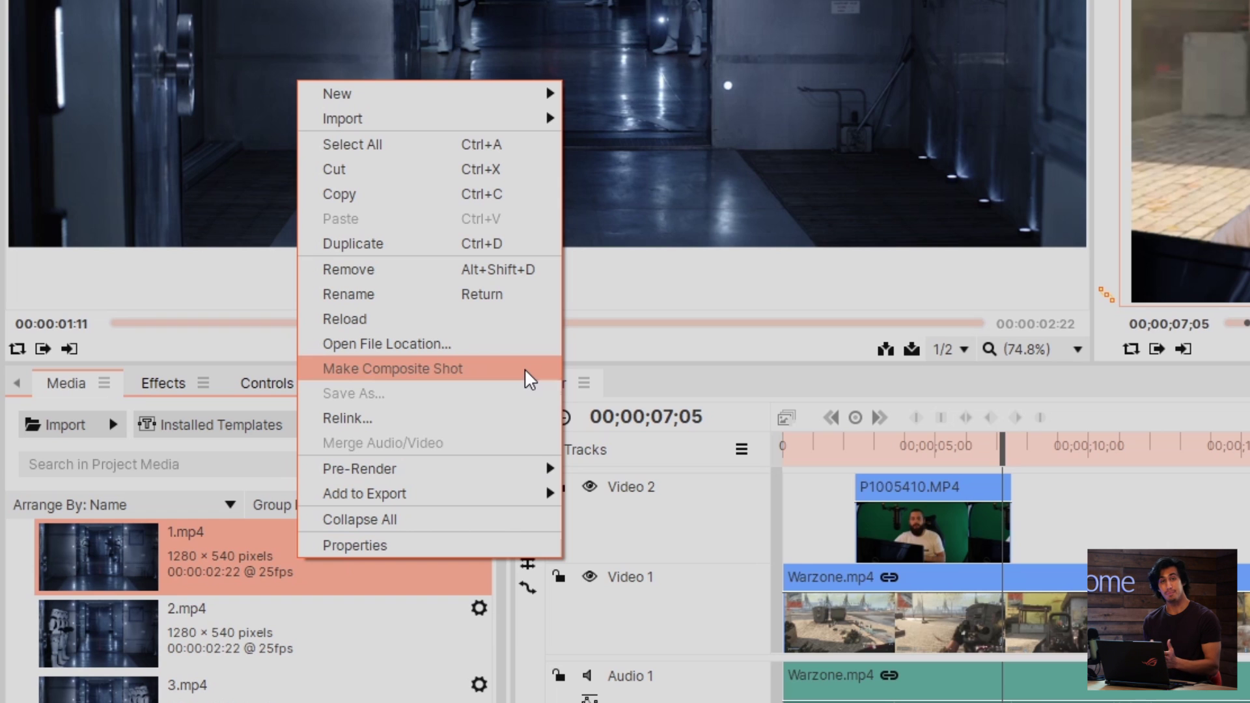
click(525, 368)
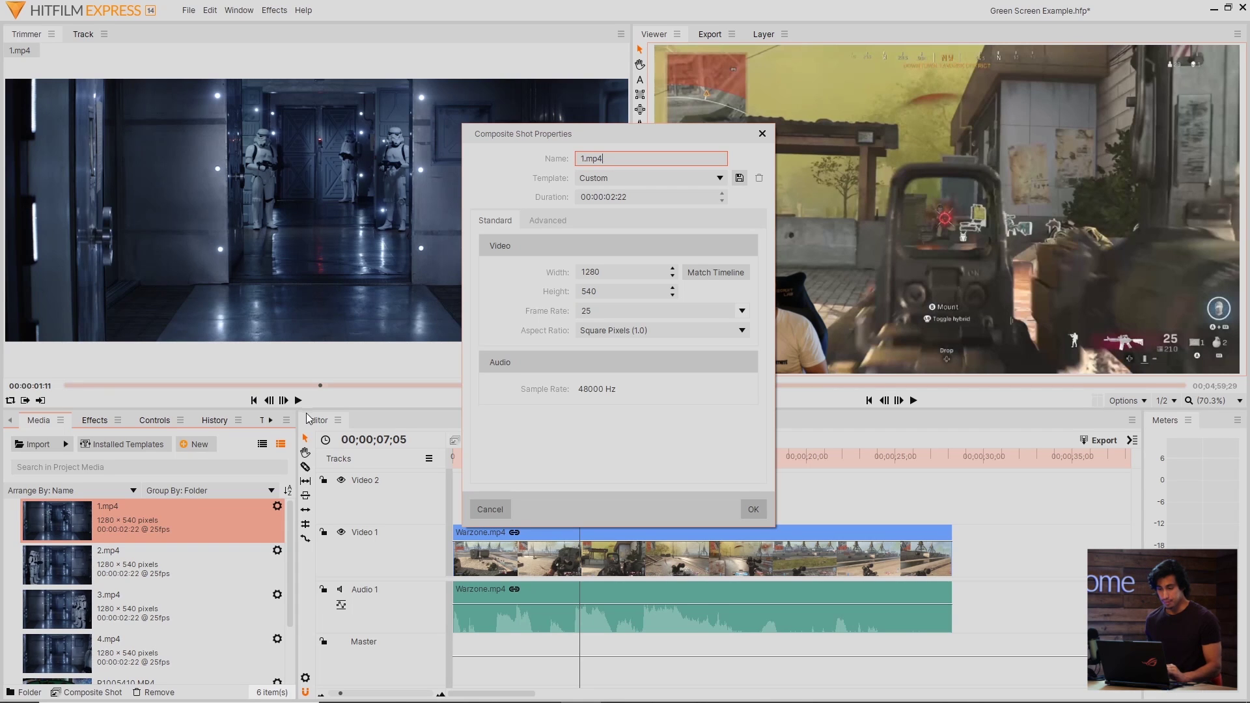
click(754, 513)
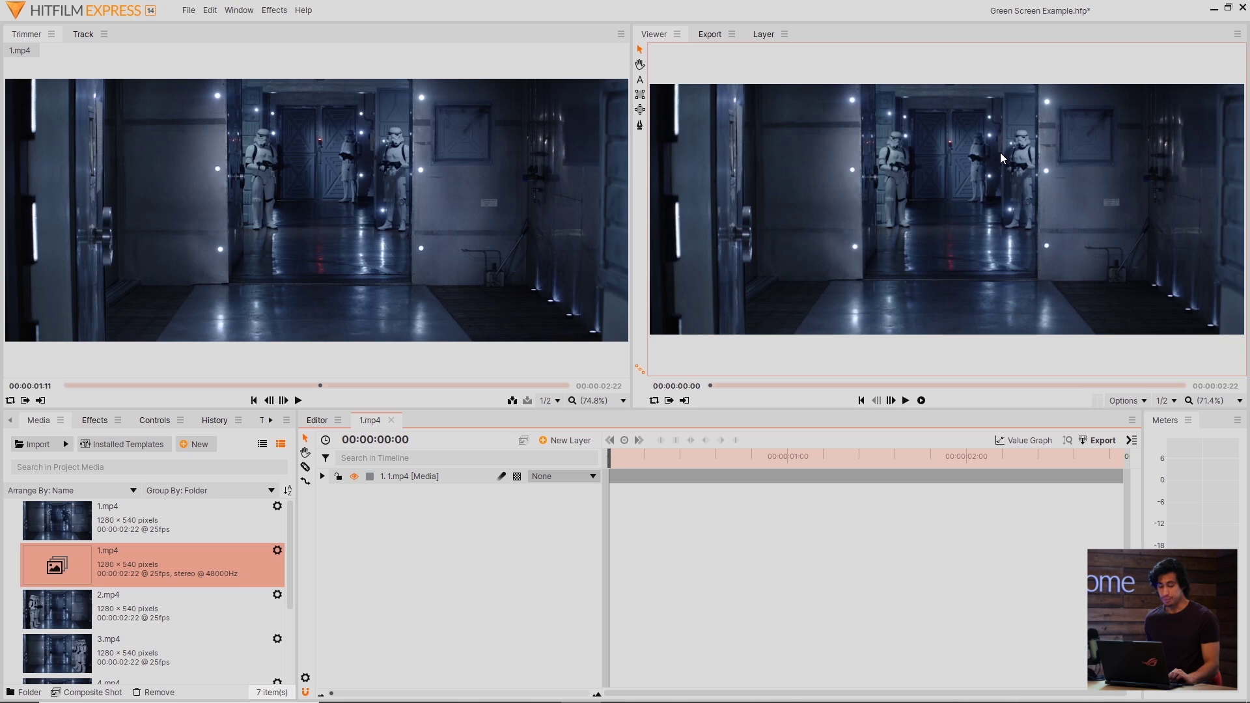
- Add 2.mp4 as a layer above 1.mp4 and enlarge the Viewer
click(172, 624)
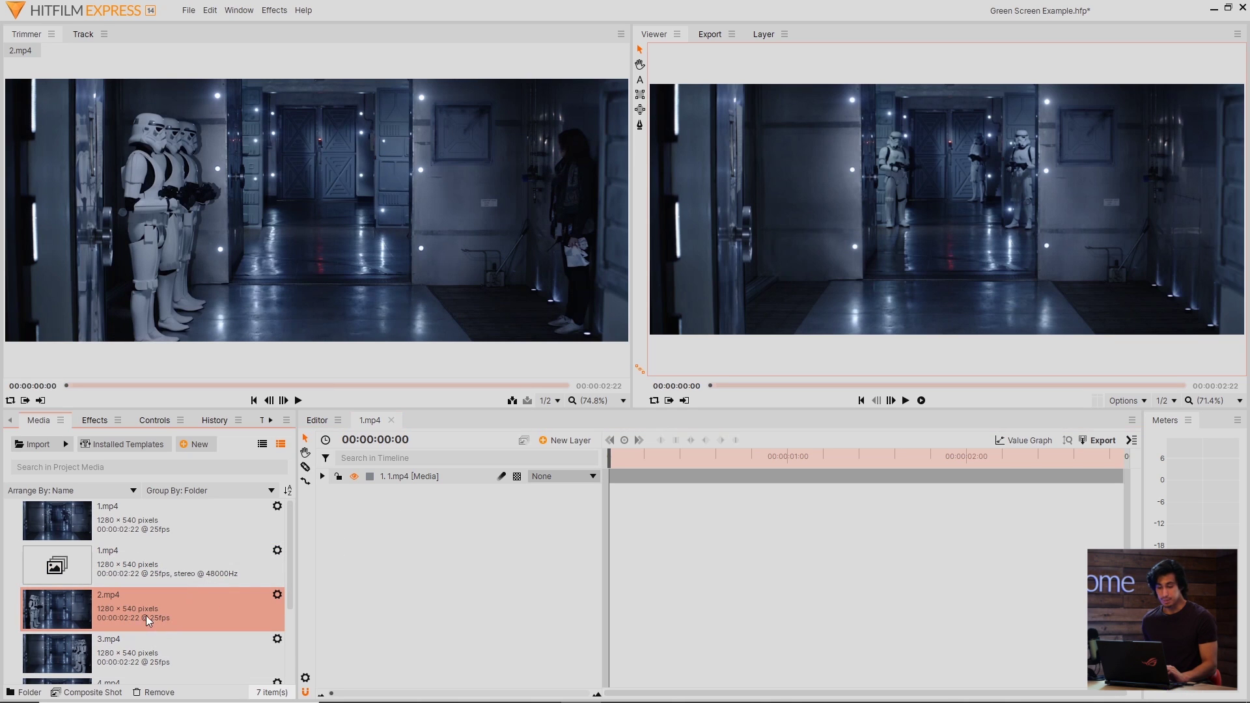
drag(146, 615, 442, 471)
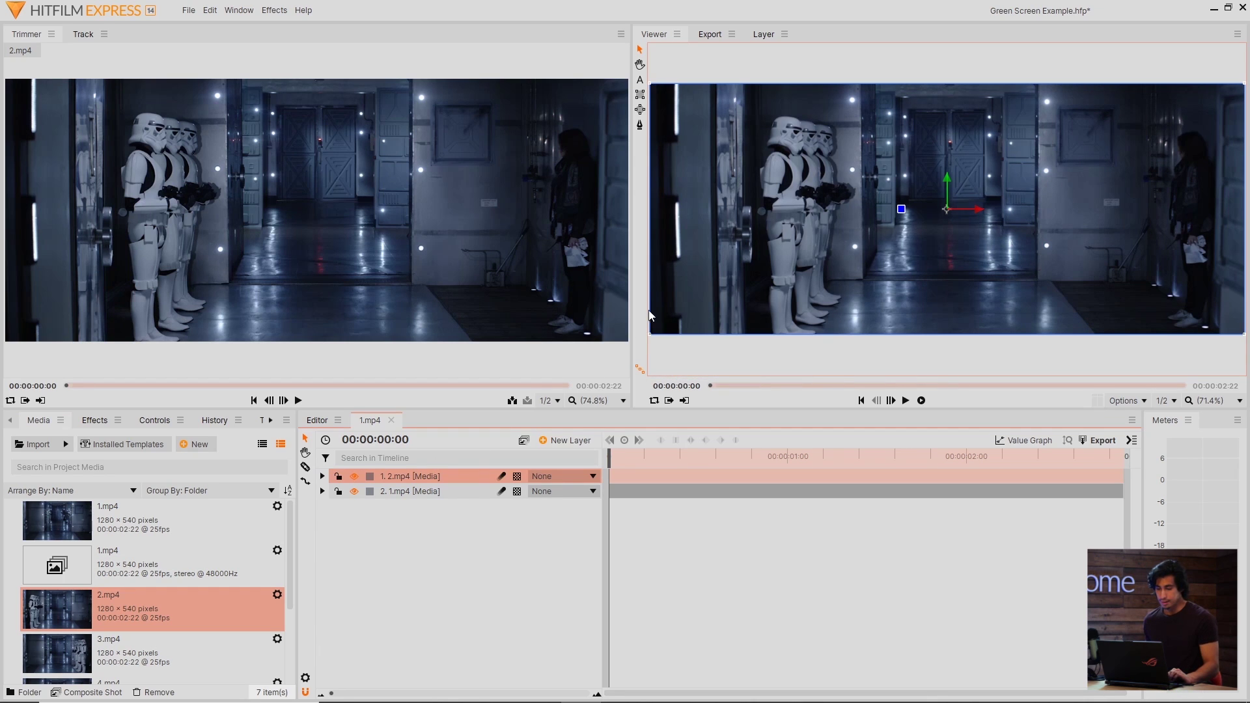
drag(631, 306, 543, 260)
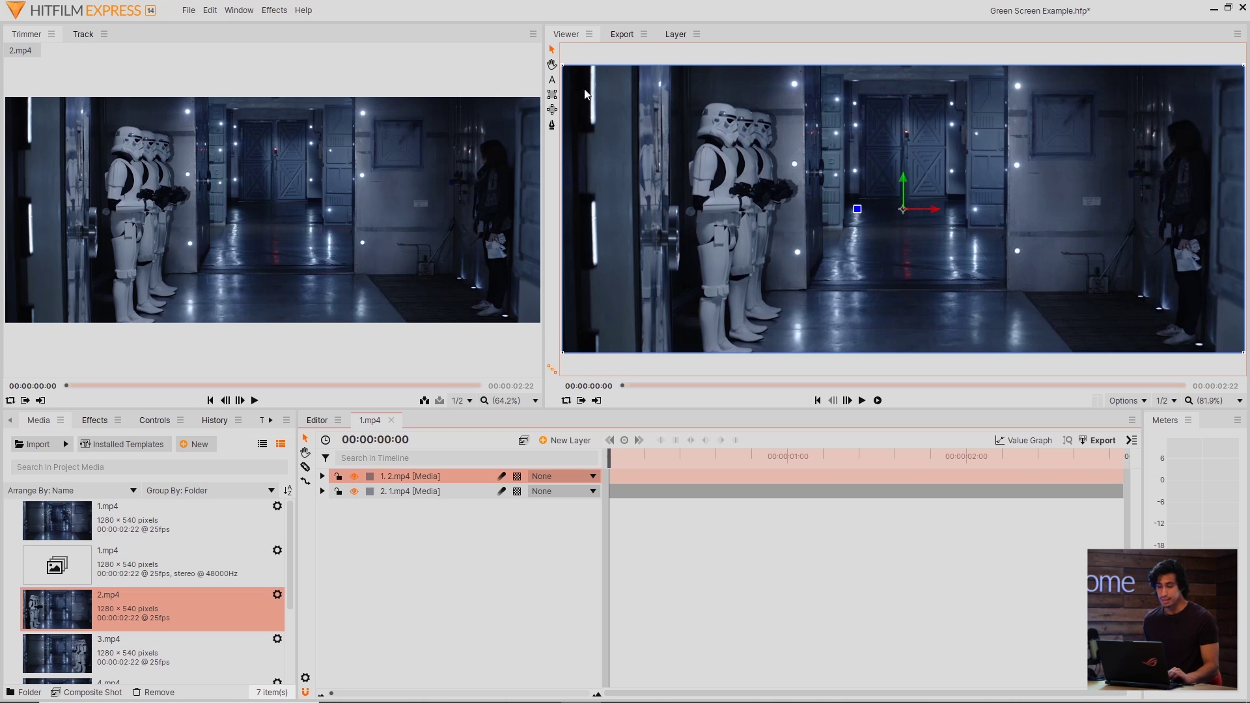
click(553, 95)
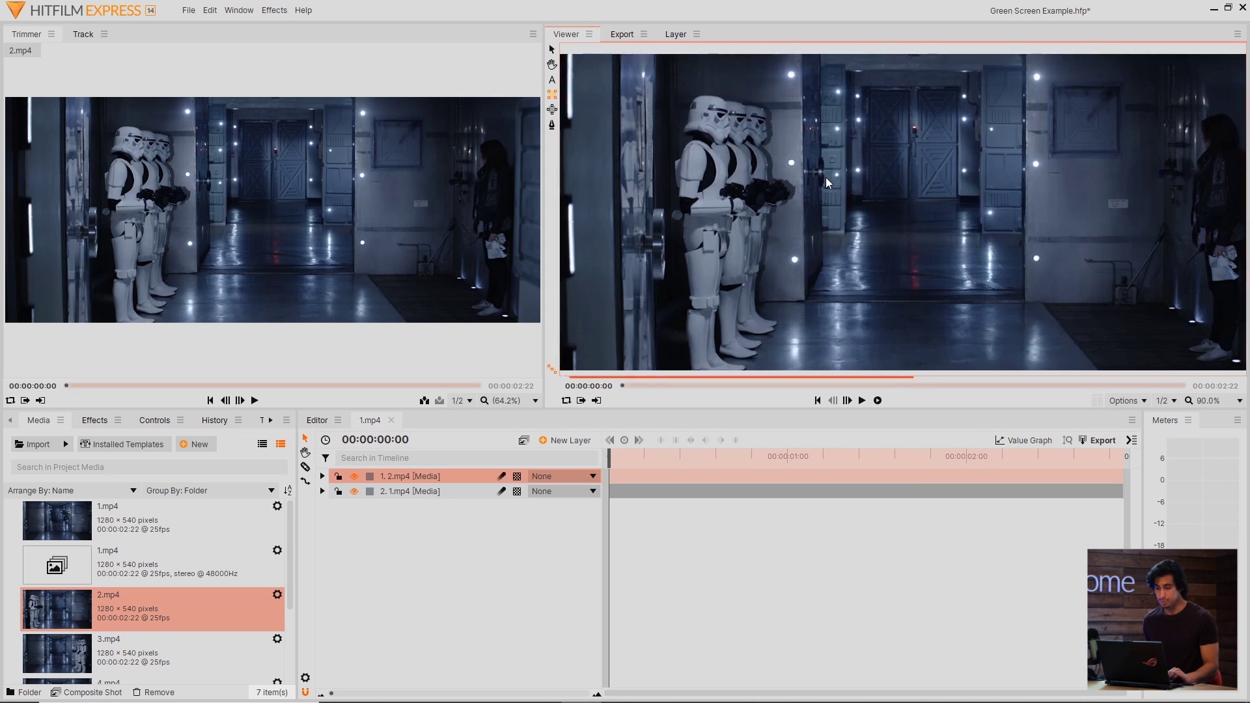
- Draw a rectangle mask over the left-side troopers of the 2.mp4 layer
scroll(825, 178, down, 1)
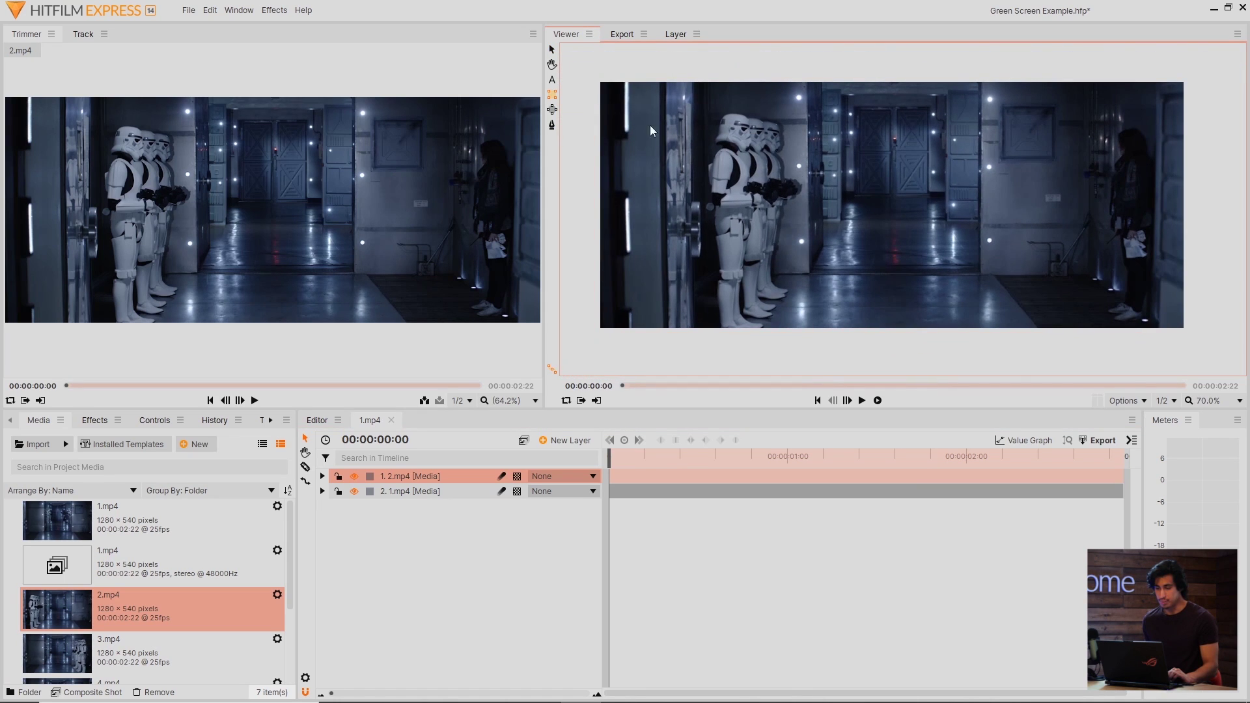
drag(584, 68, 814, 363)
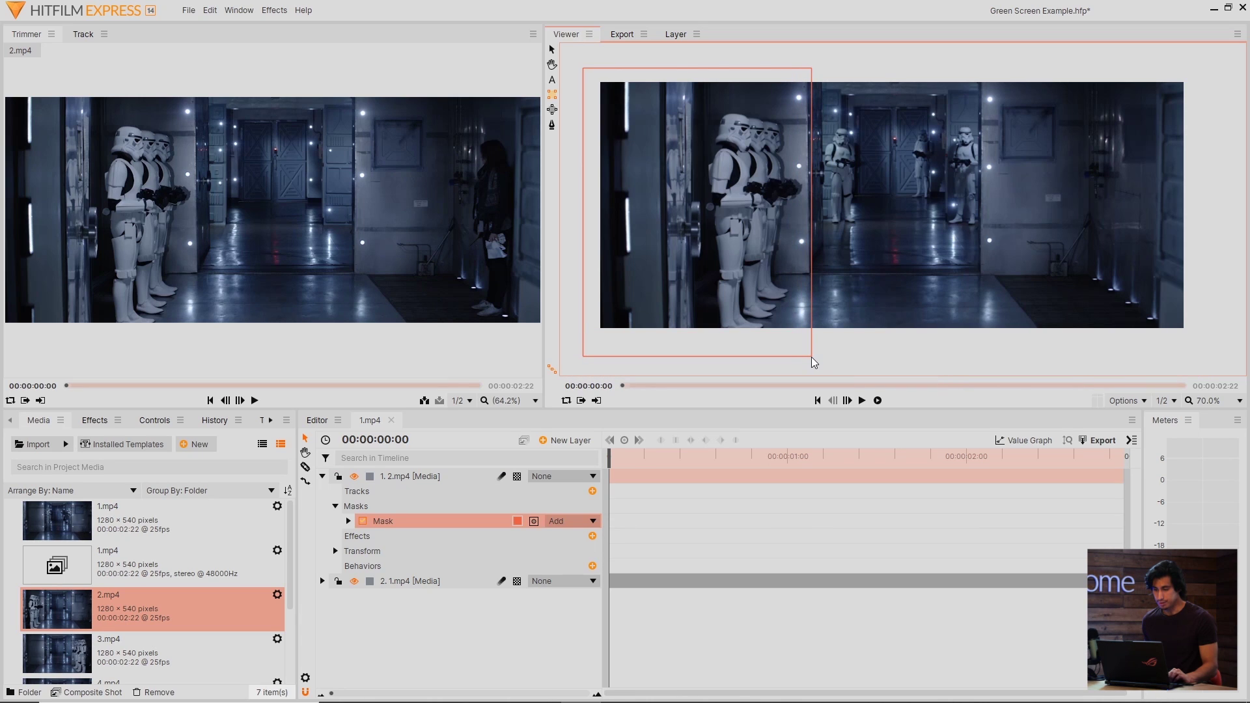
key(v)
click(832, 248)
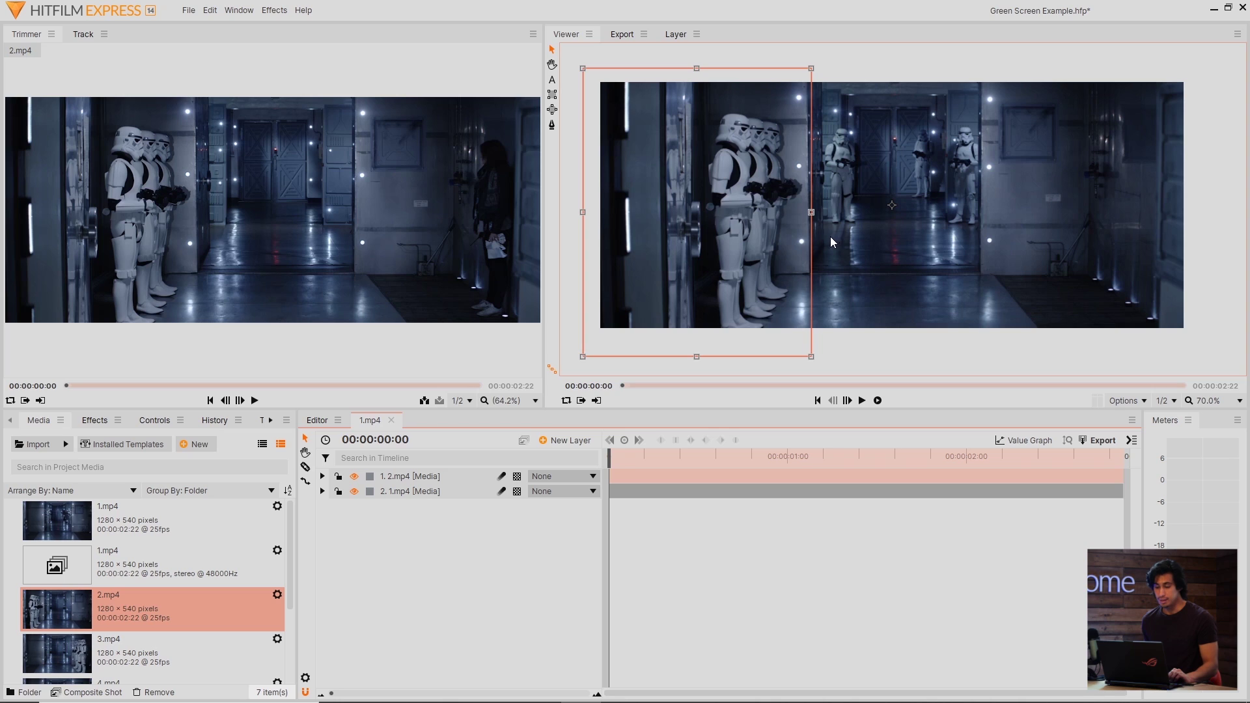
- Toggle the 1.mp4 and 2.mp4 layers off and back on to check the mask
click(369, 523)
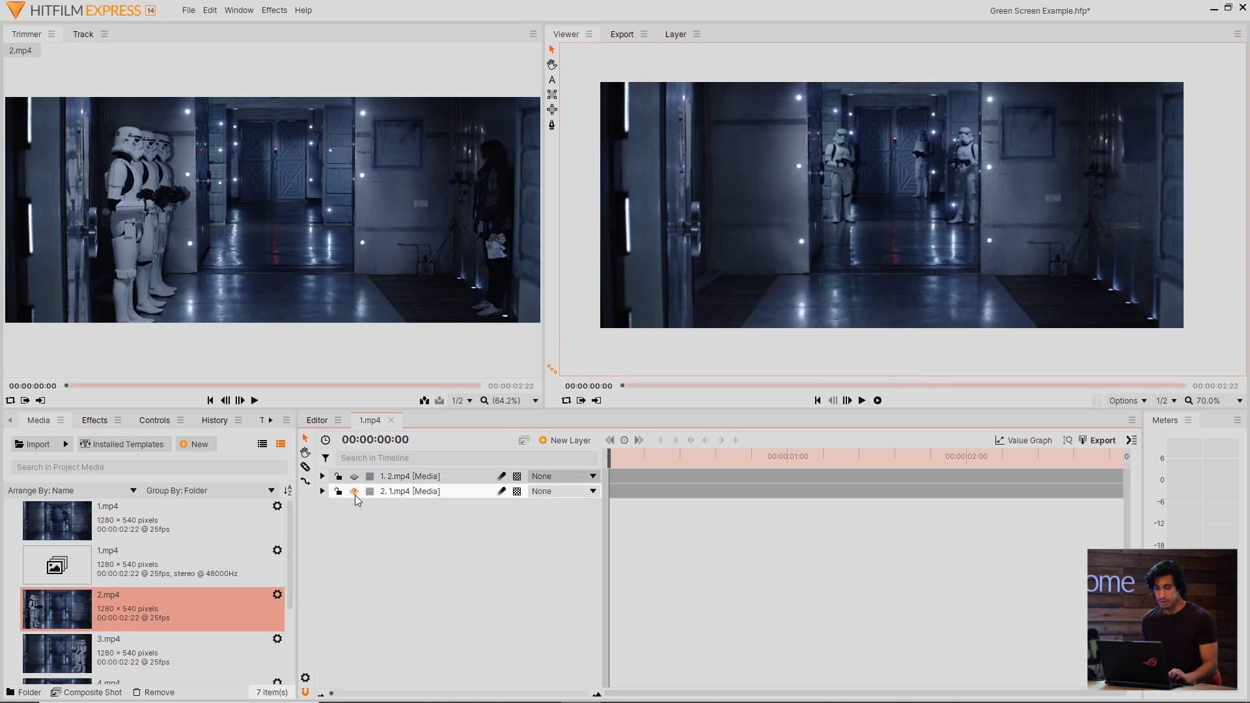
click(354, 491)
click(354, 476)
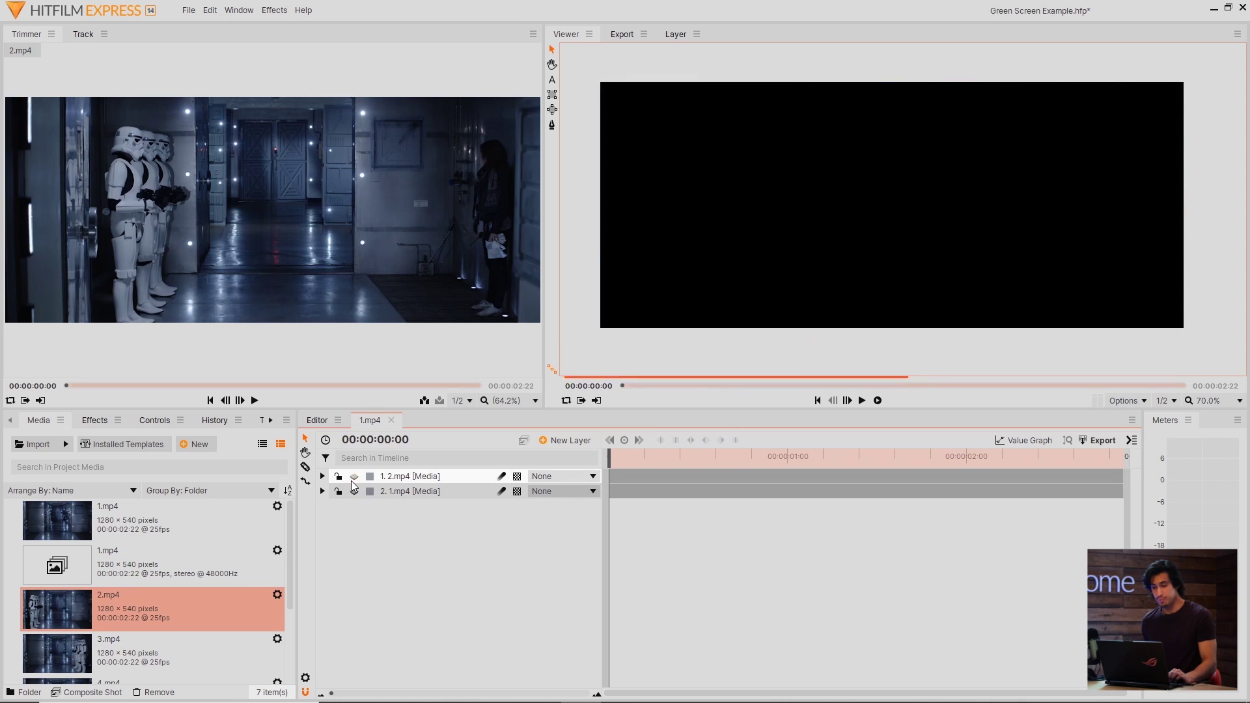
click(354, 491)
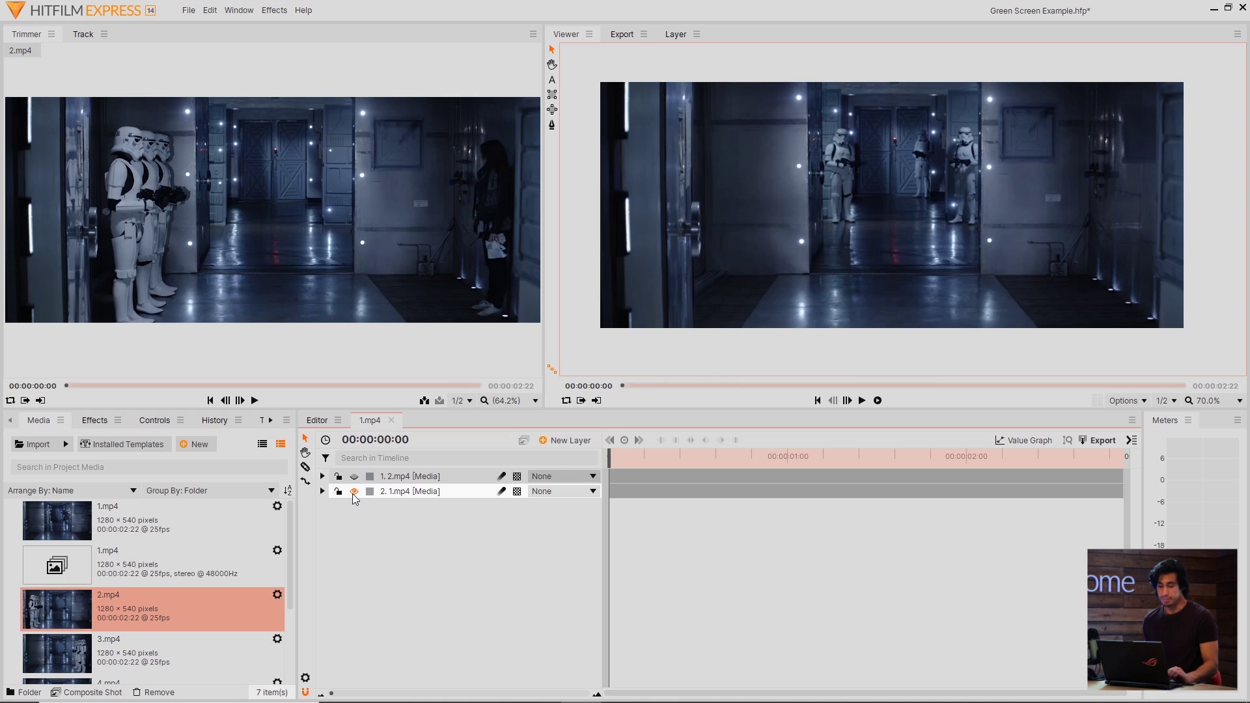
click(354, 476)
- Add 3.mp4 as a layer and rectangle-mask it to its right-side troopers
drag(167, 647, 403, 465)
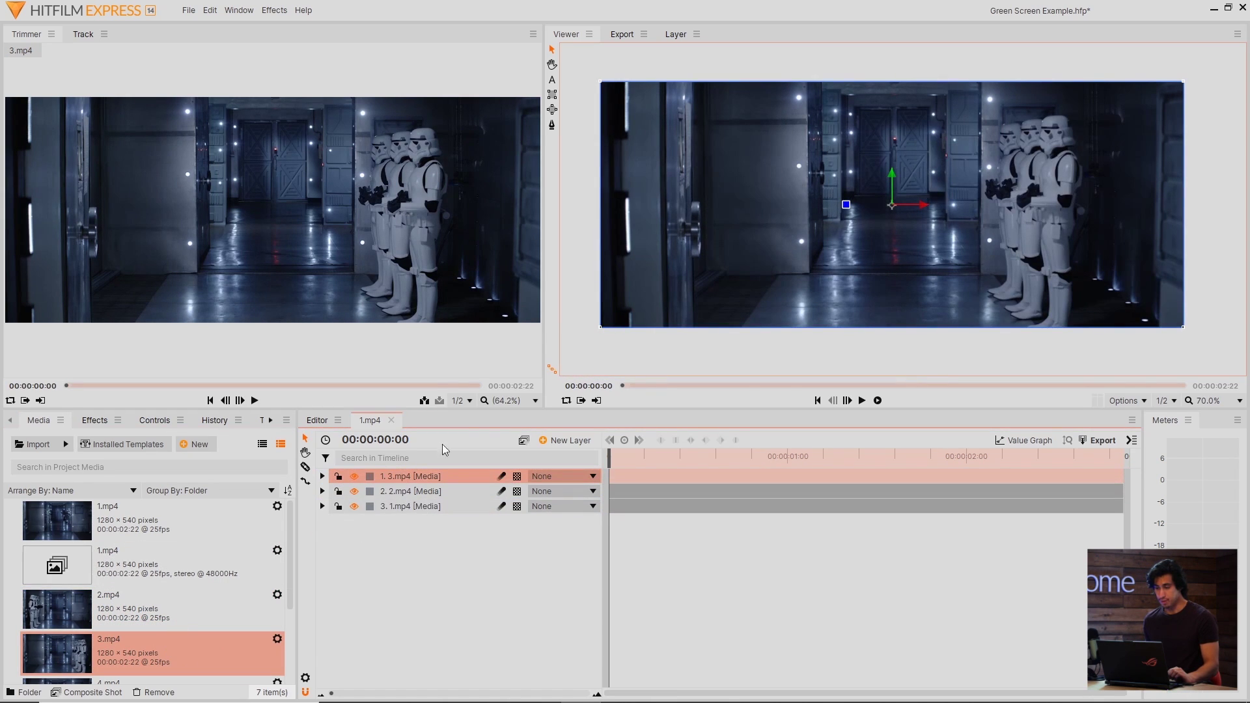
click(553, 97)
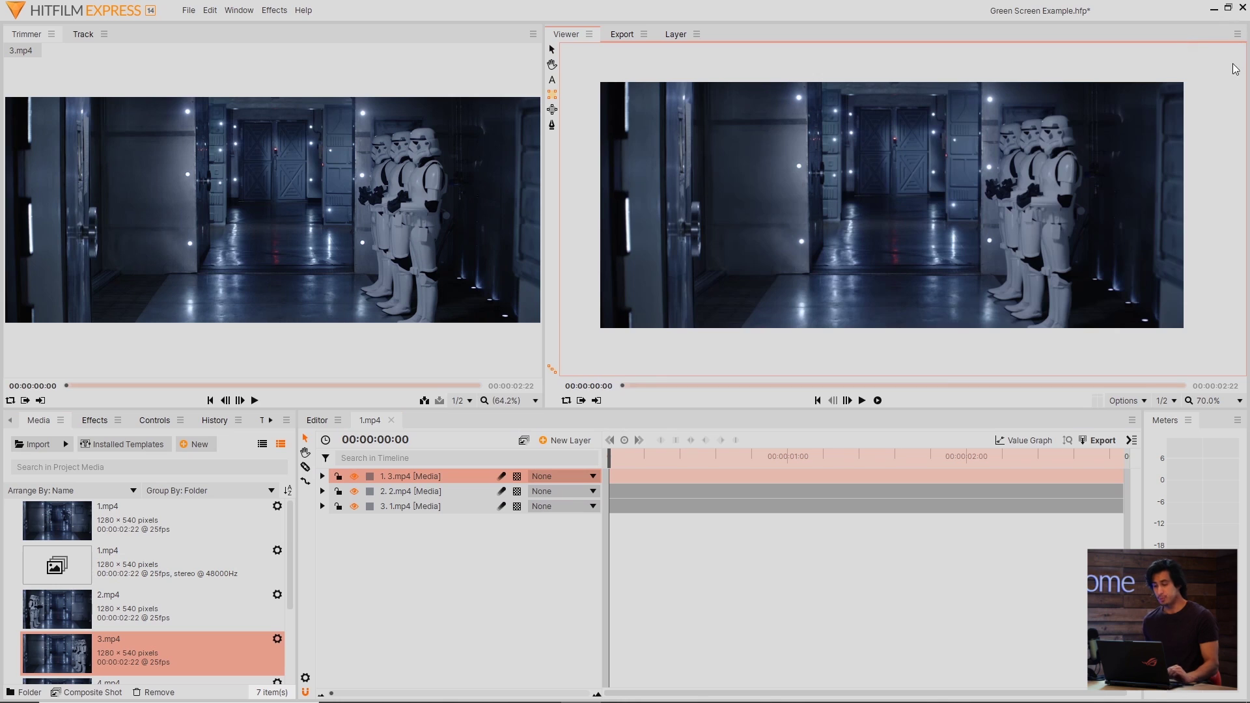
drag(1208, 72, 986, 371)
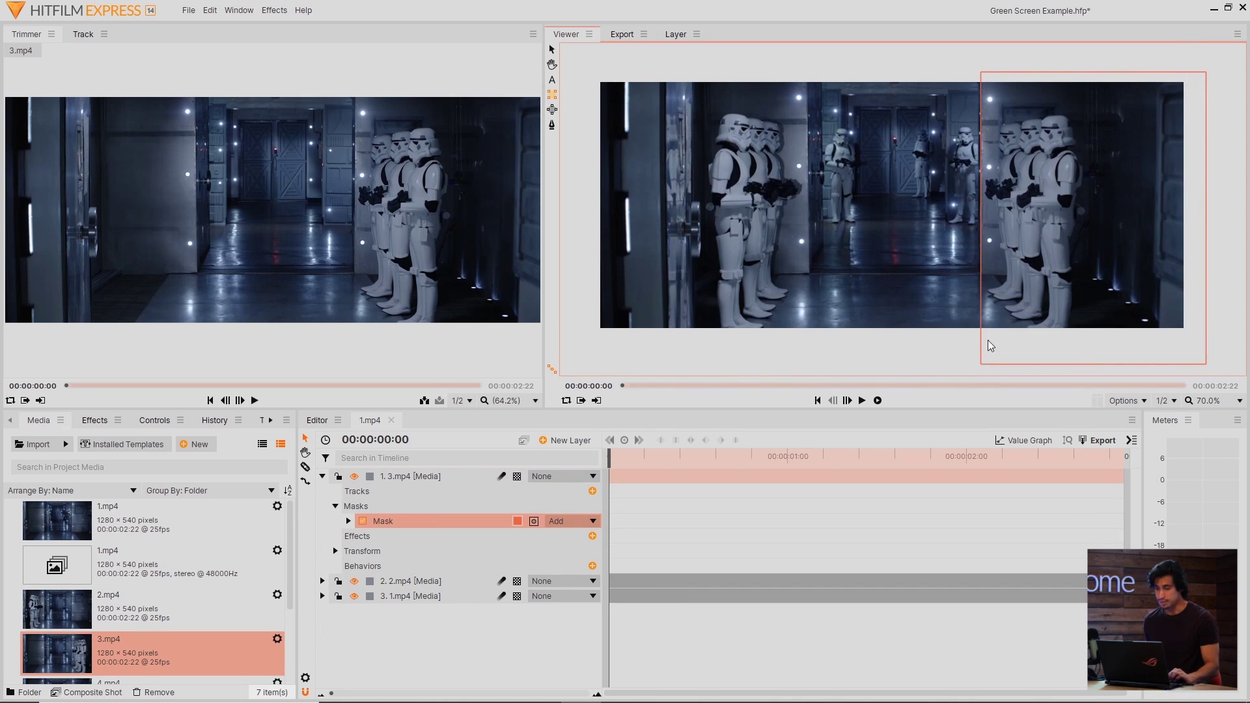
- Add the 4.mp4 close-up as a fourth, top layer
click(554, 56)
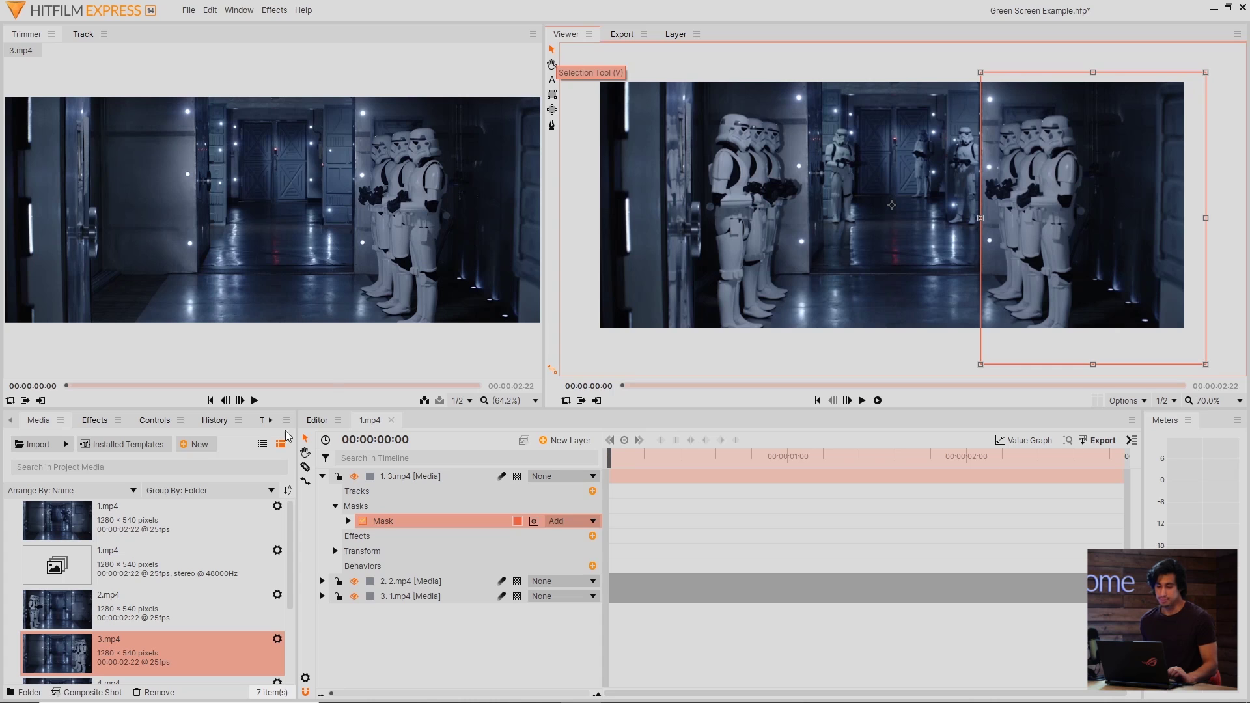
scroll(157, 586, down, 2)
drag(59, 585, 436, 478)
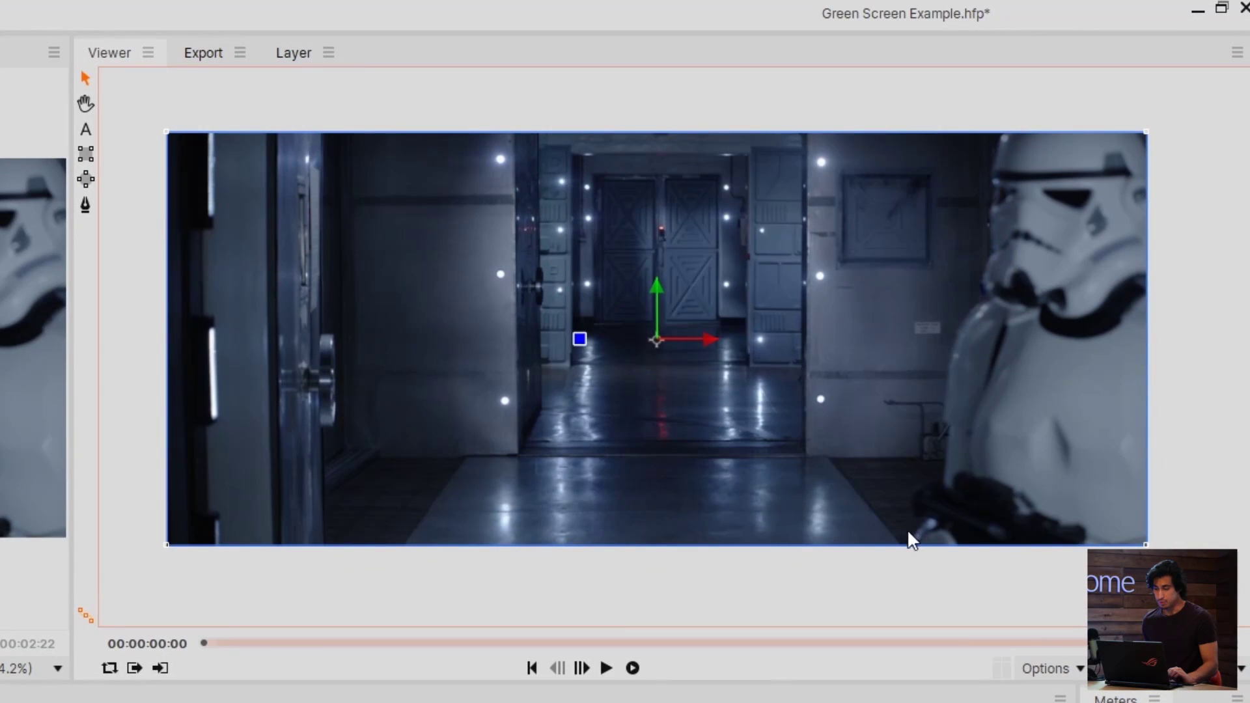
- Trace a closed freehand mask down the trooper's helmet, chest and rifle, then along the bottom and right edges
click(85, 207)
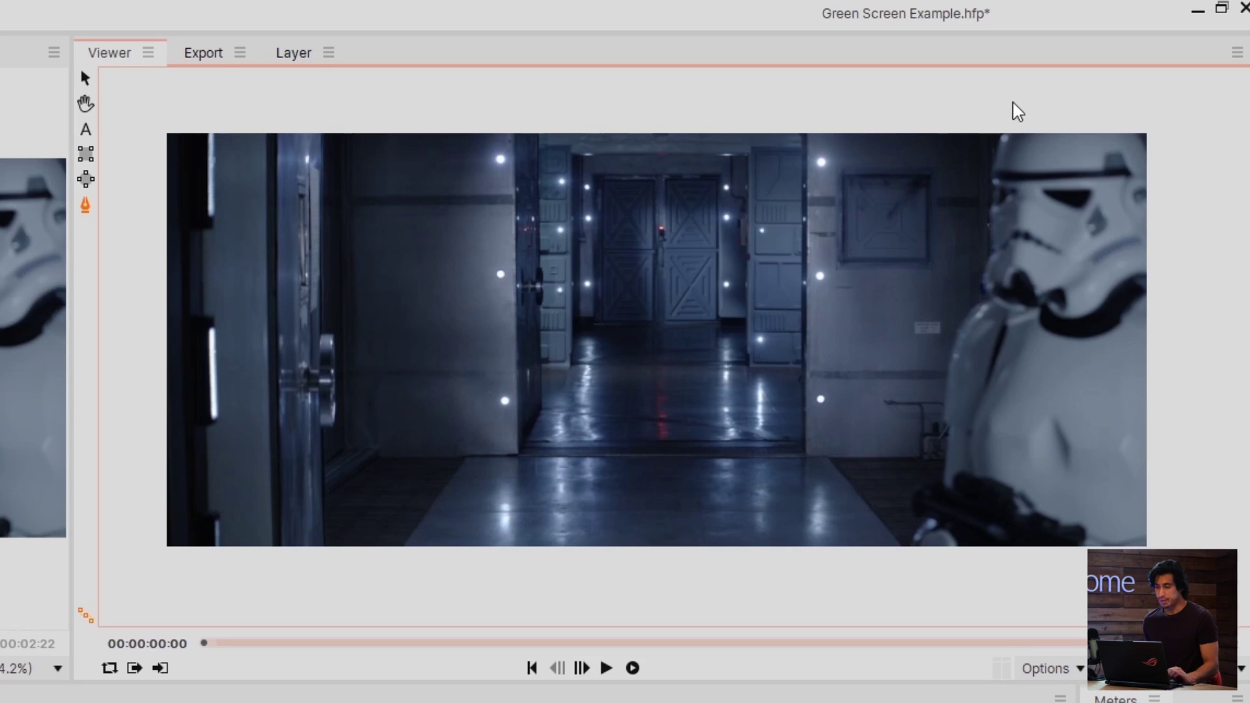
mouse_move(1016, 93)
mouse_down()
mouse_move(1010, 131)
mouse_move(978, 99)
mouse_move(1016, 131)
mouse_move(999, 118)
mouse_up()
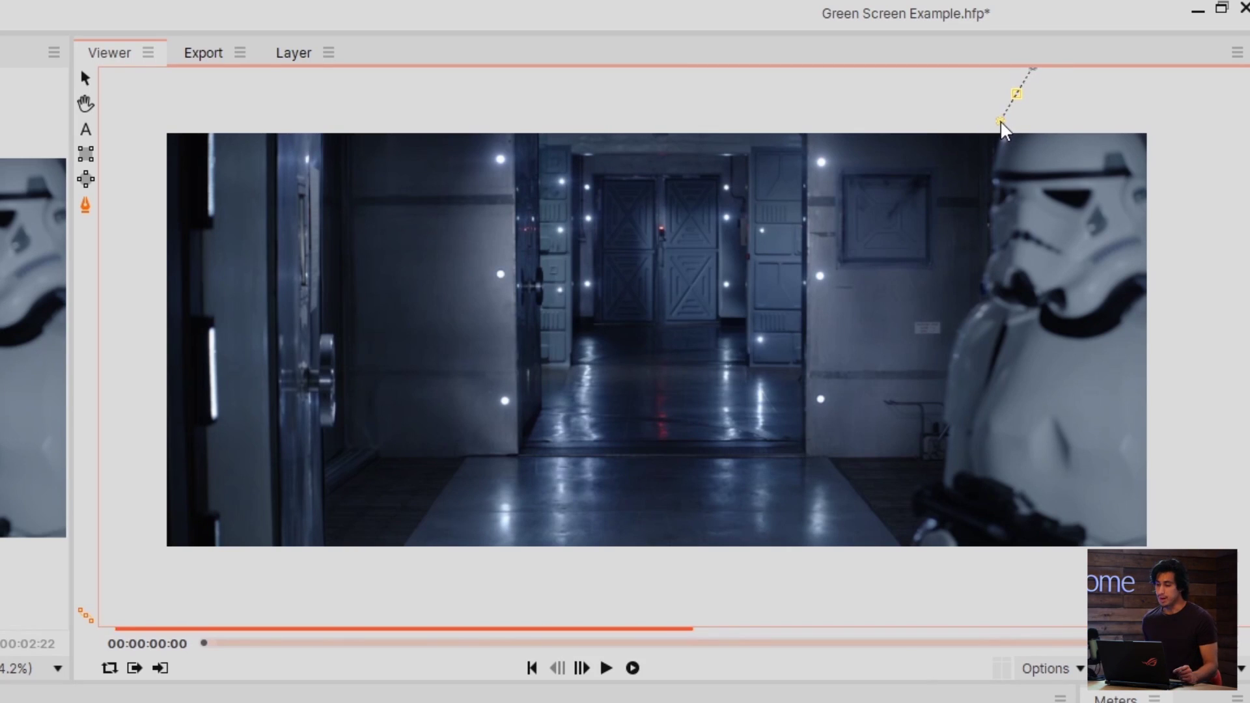
click(991, 177)
click(990, 247)
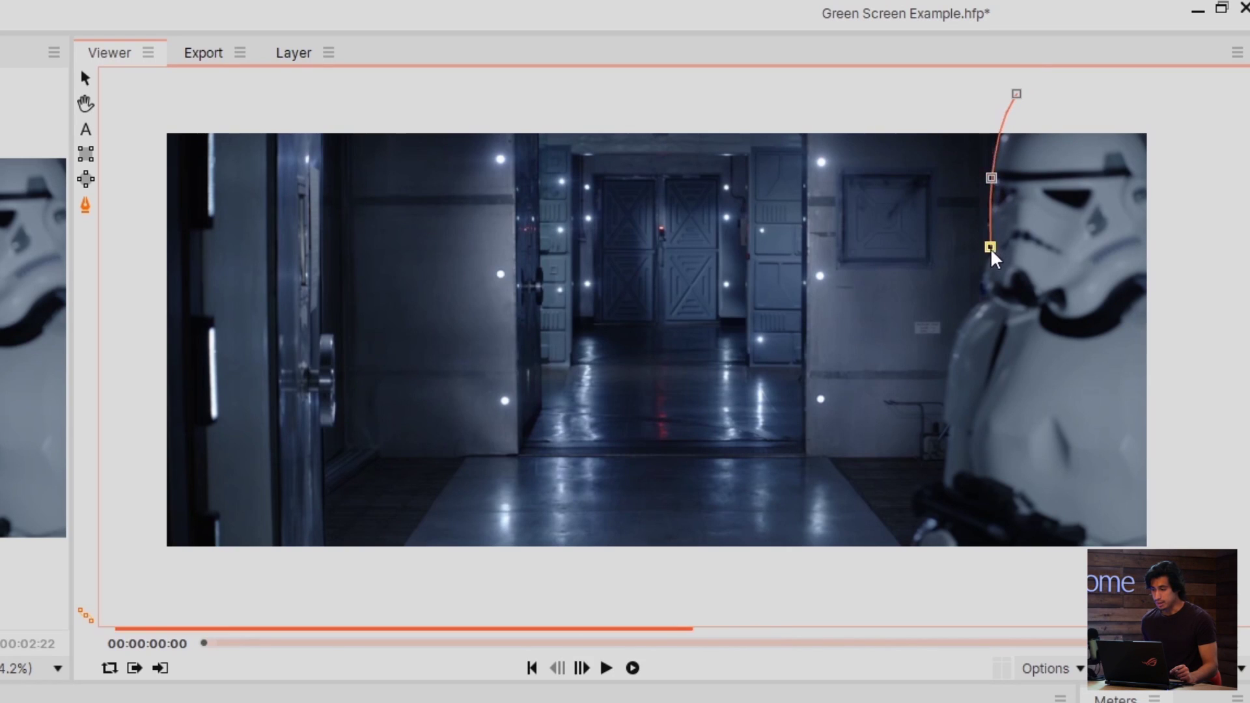
click(982, 298)
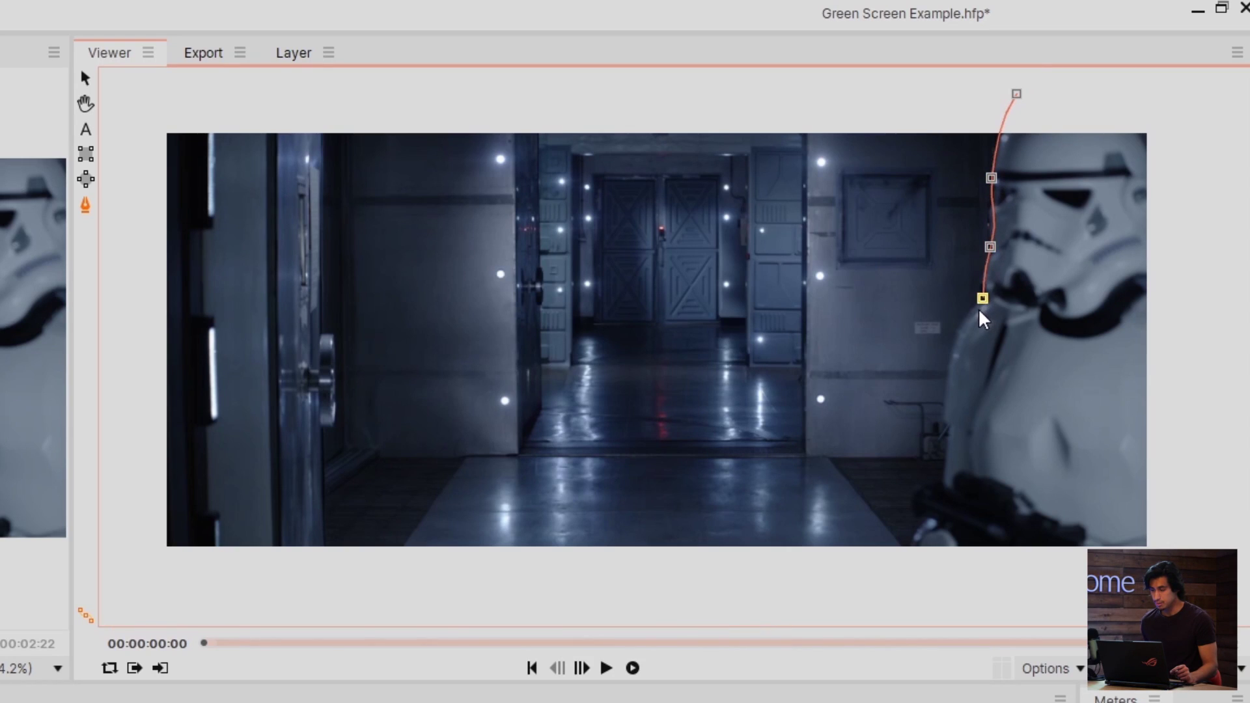
drag(945, 381, 949, 410)
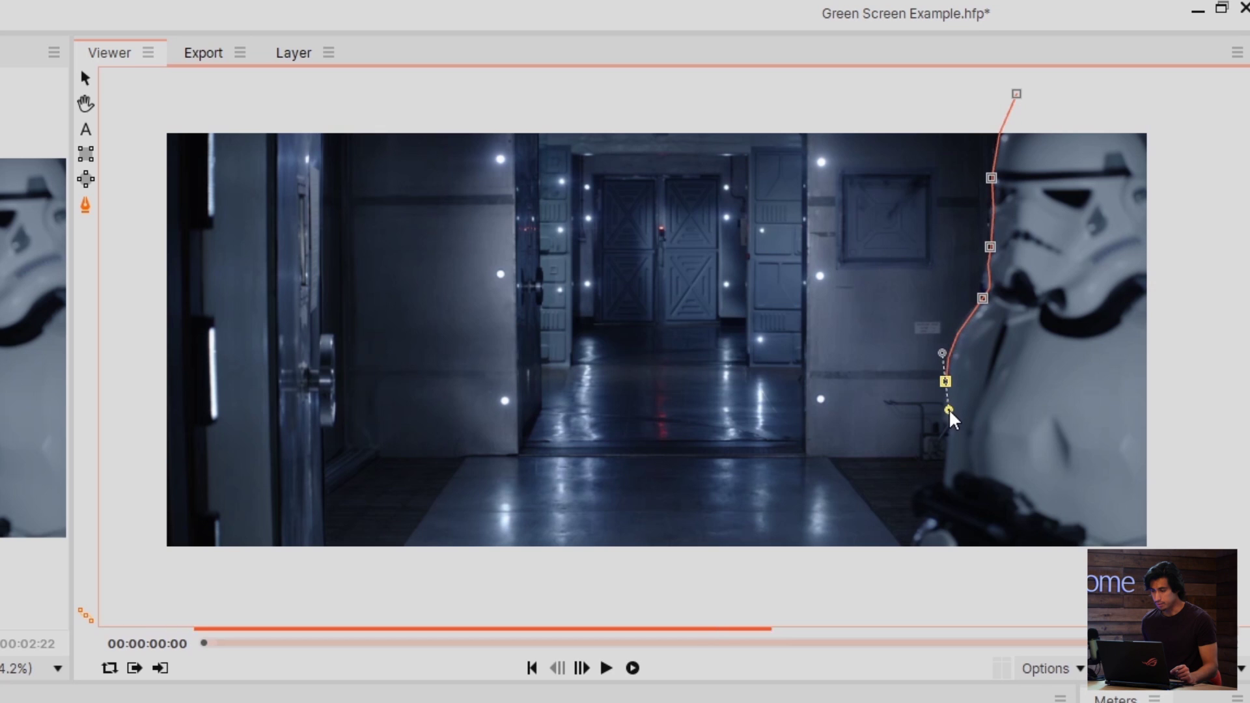
drag(937, 487, 916, 523)
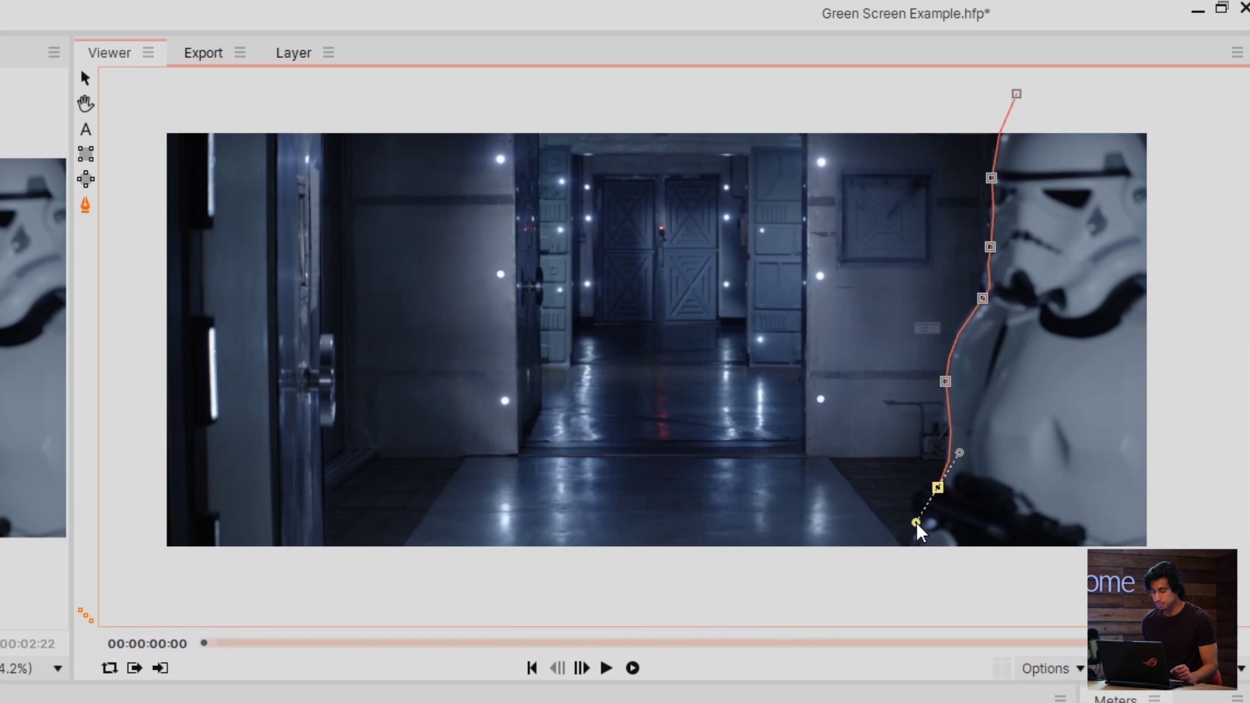
drag(910, 570, 917, 592)
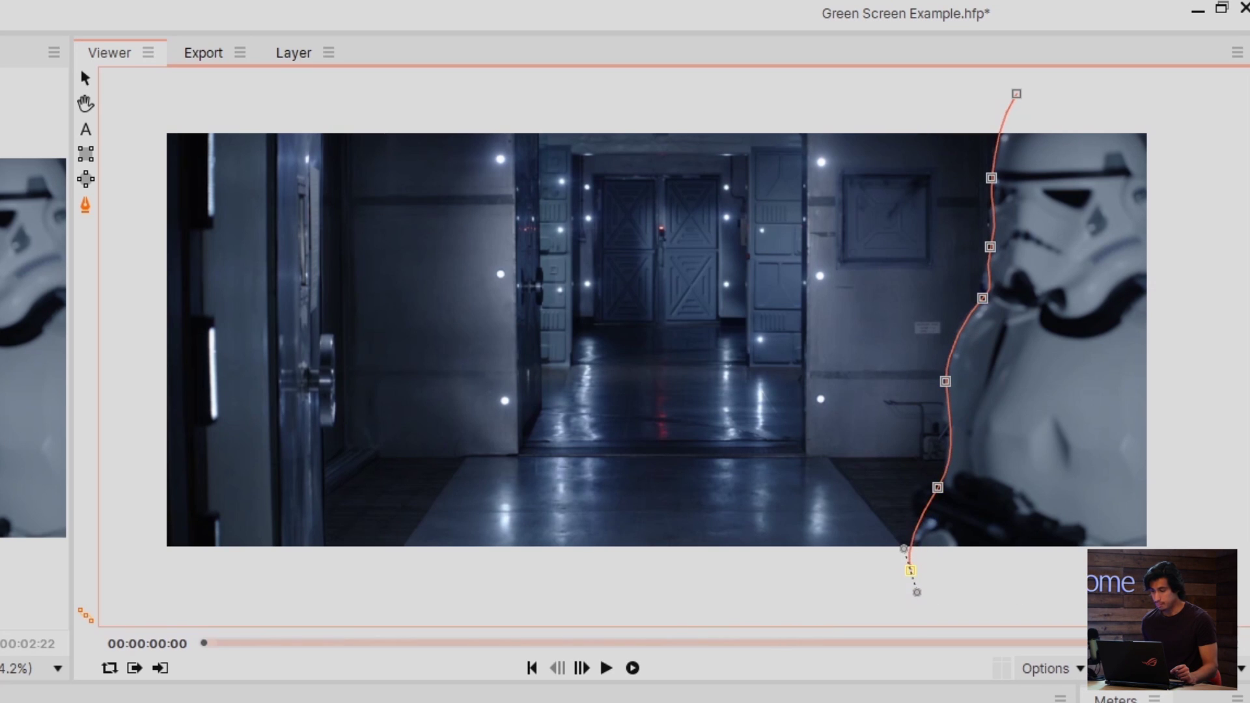
click(1162, 578)
click(1161, 106)
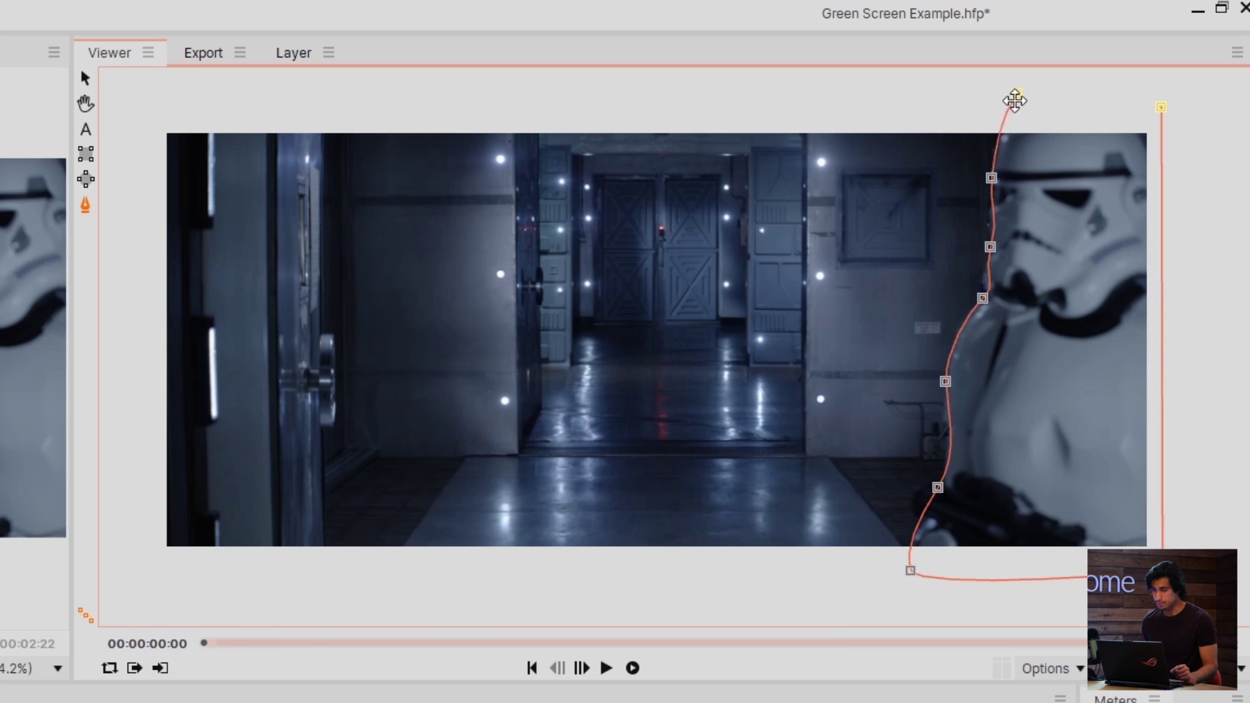
click(1014, 101)
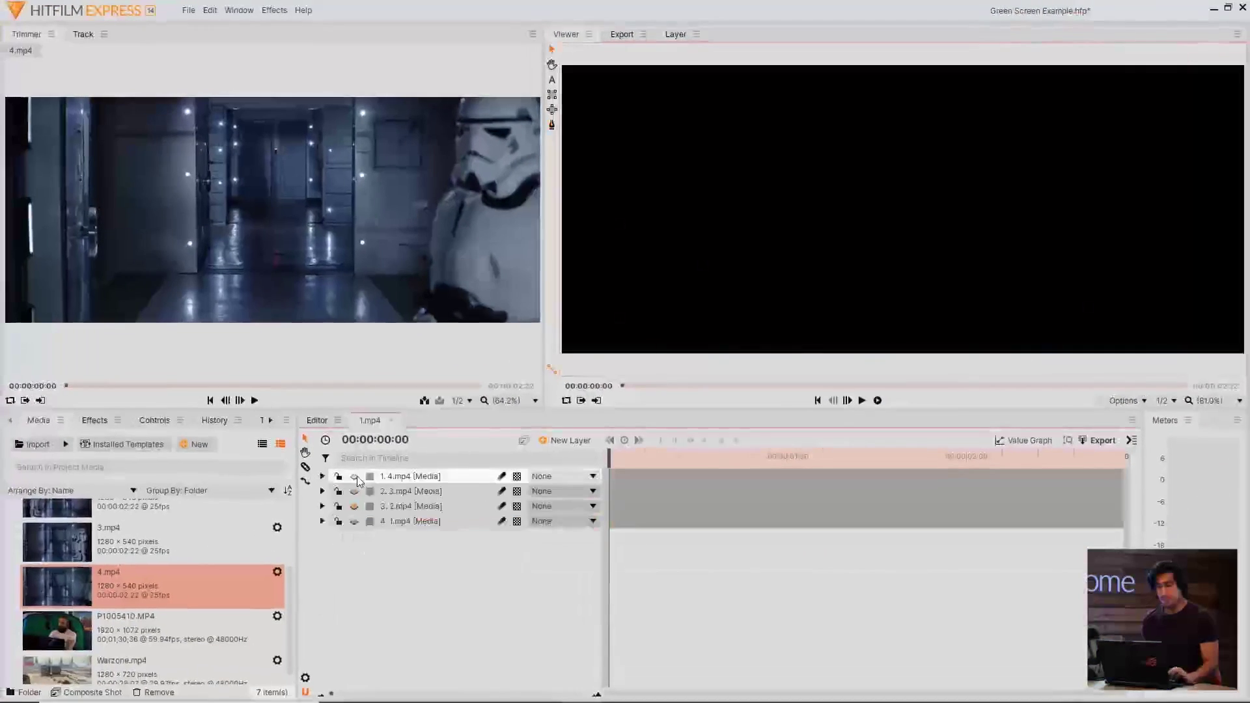
- Switch visibility back on for the 4.mp4, 3.mp4, 2.mp4 and 1.mp4 layers
click(355, 477)
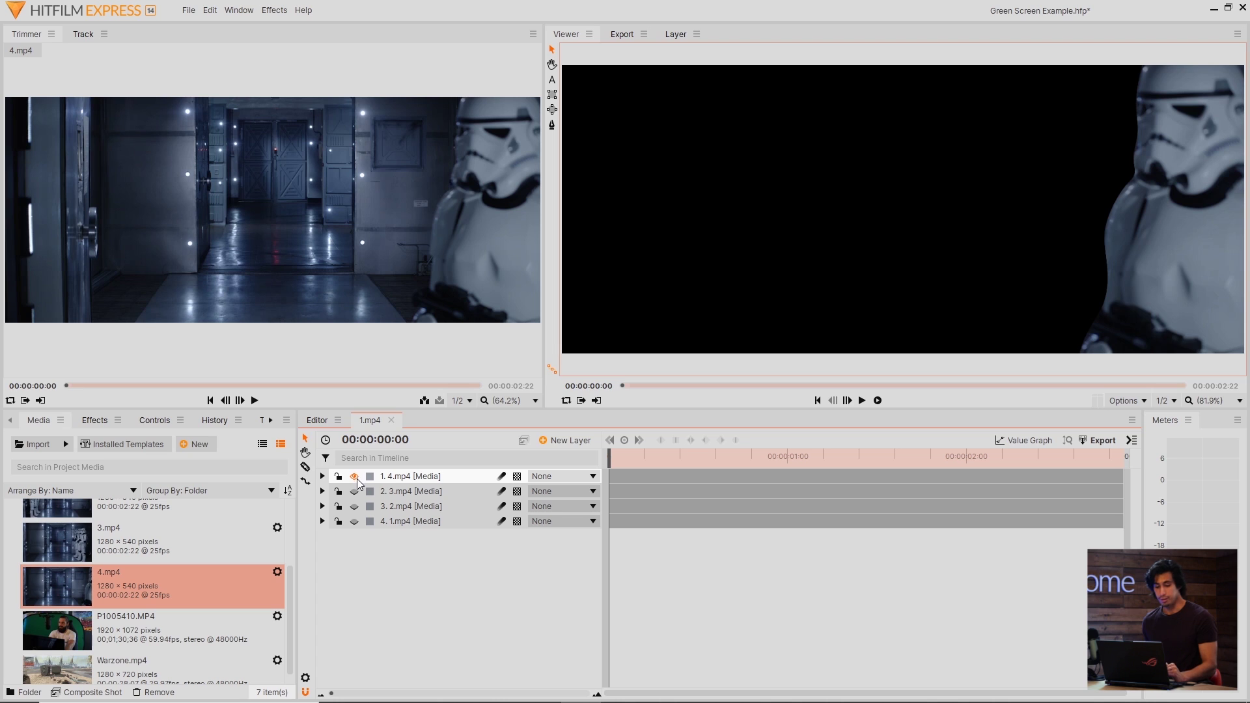
click(355, 492)
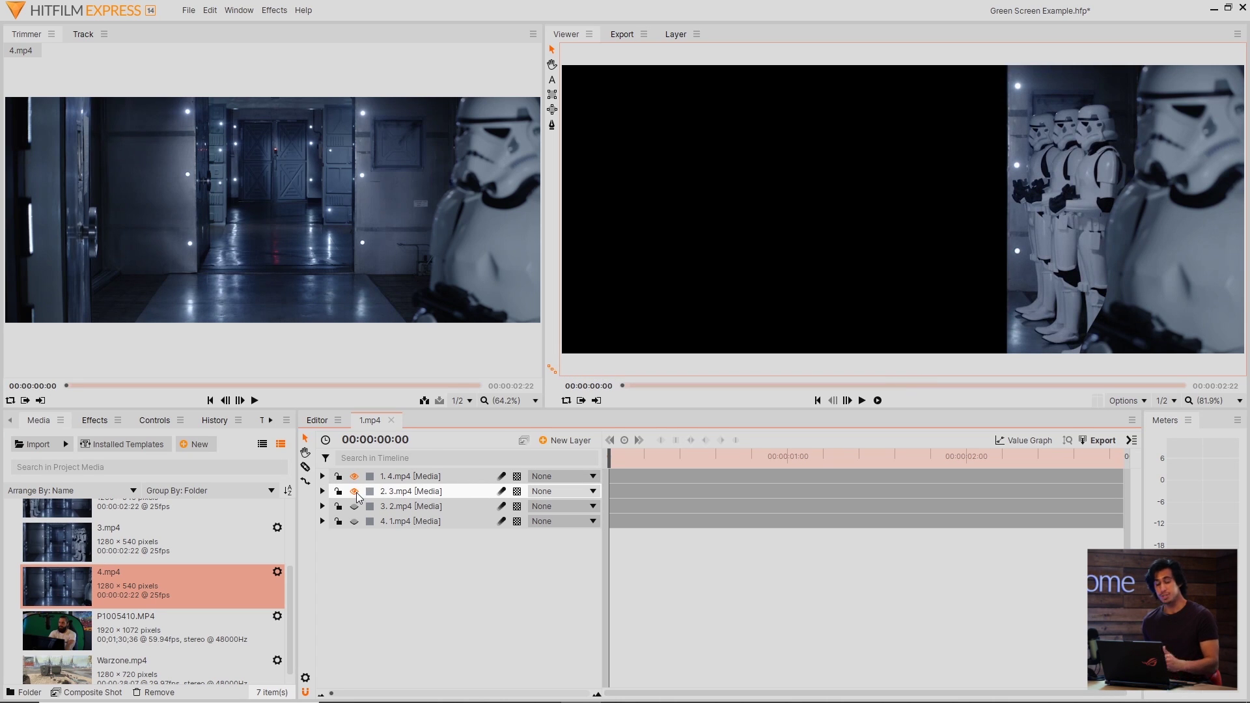
click(354, 507)
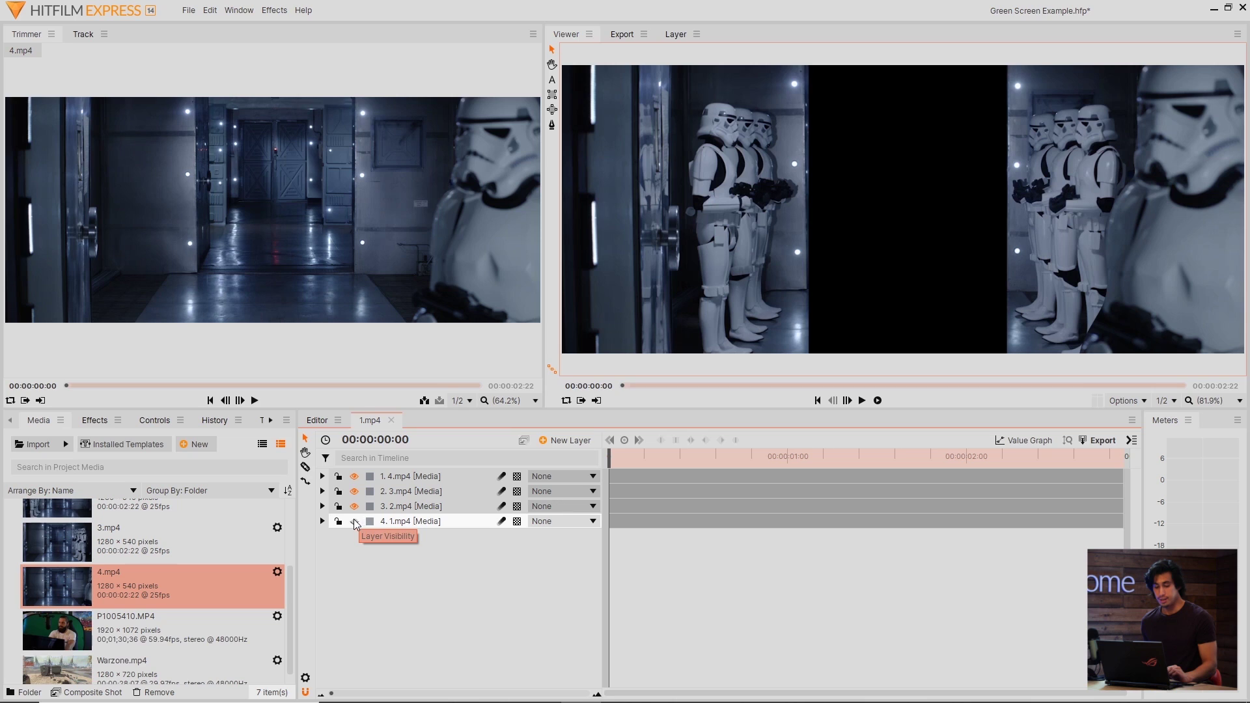
click(354, 521)
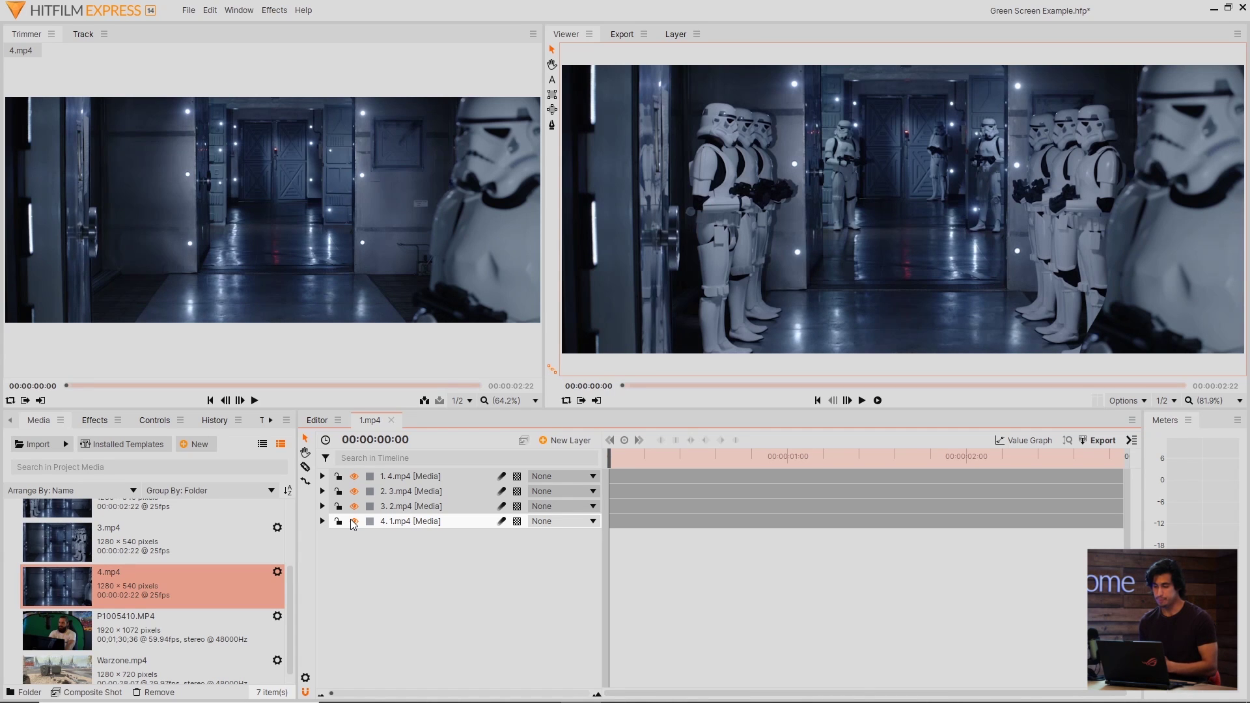
- Set the 4.mp4 layer's mask Feather Strength to 5 px in Mask > Shape
scroll(1085, 227, up, 5)
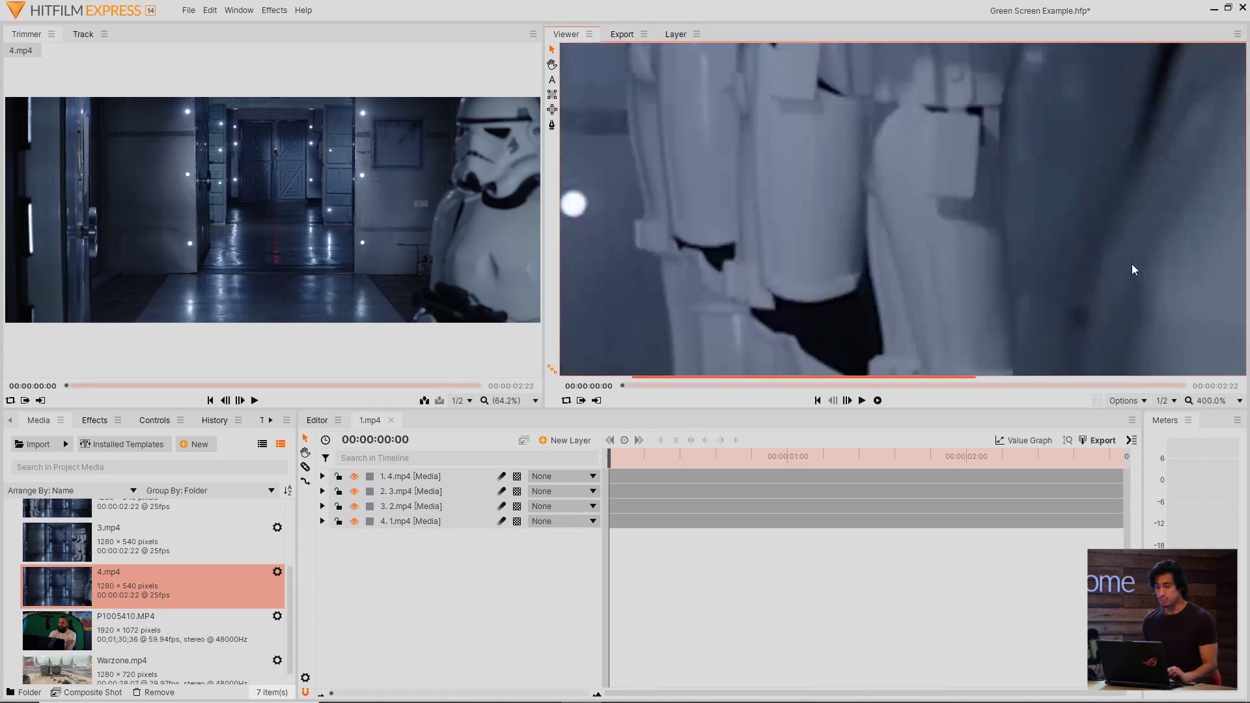
scroll(1067, 149, down, 5)
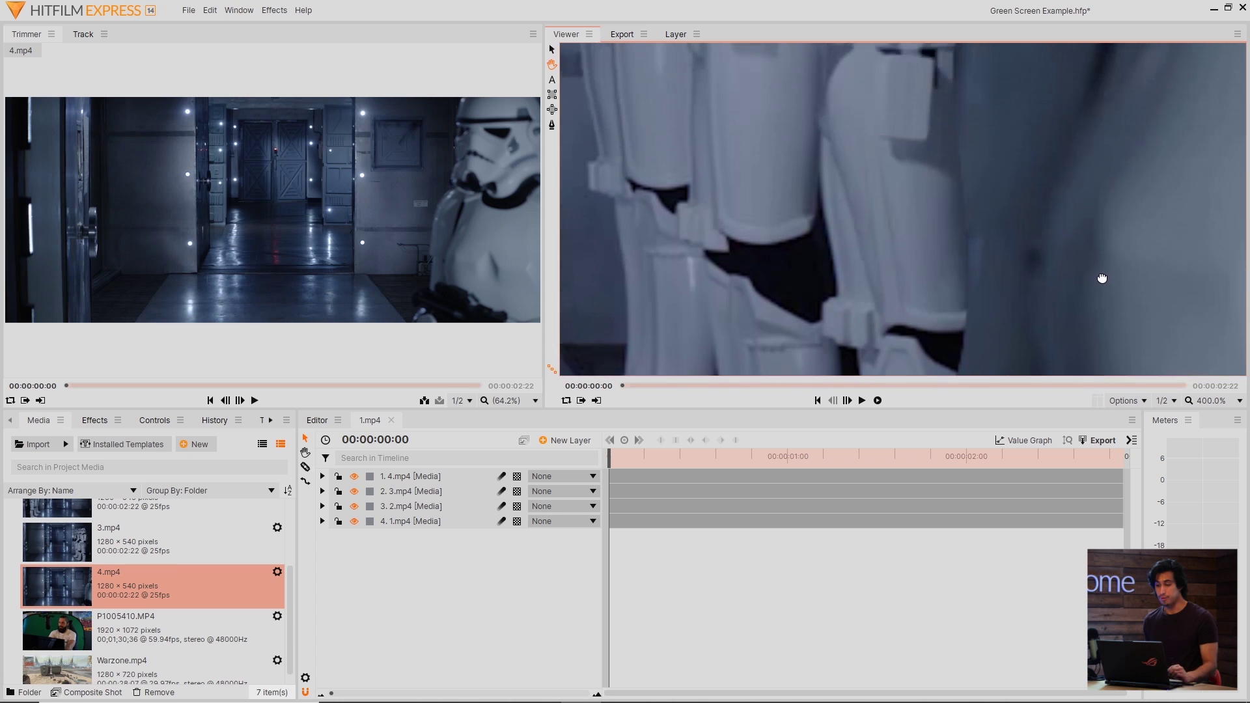
scroll(1019, 292, up, 1)
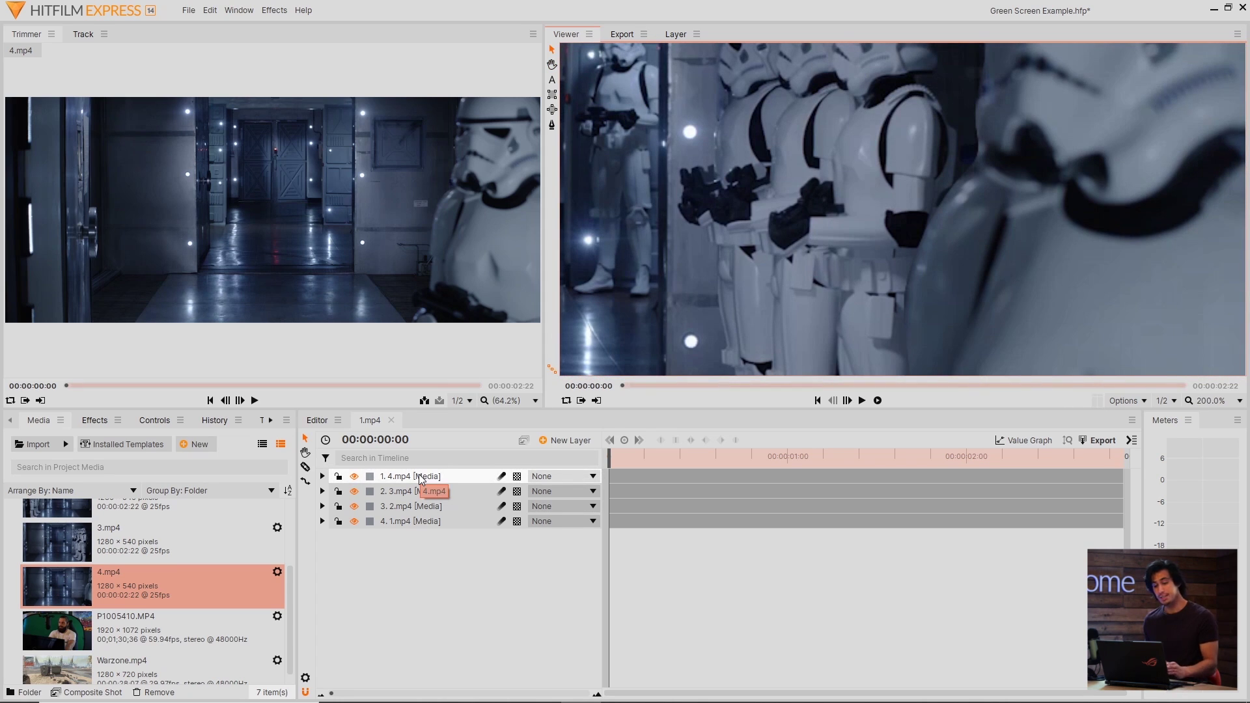
click(1020, 292)
click(162, 427)
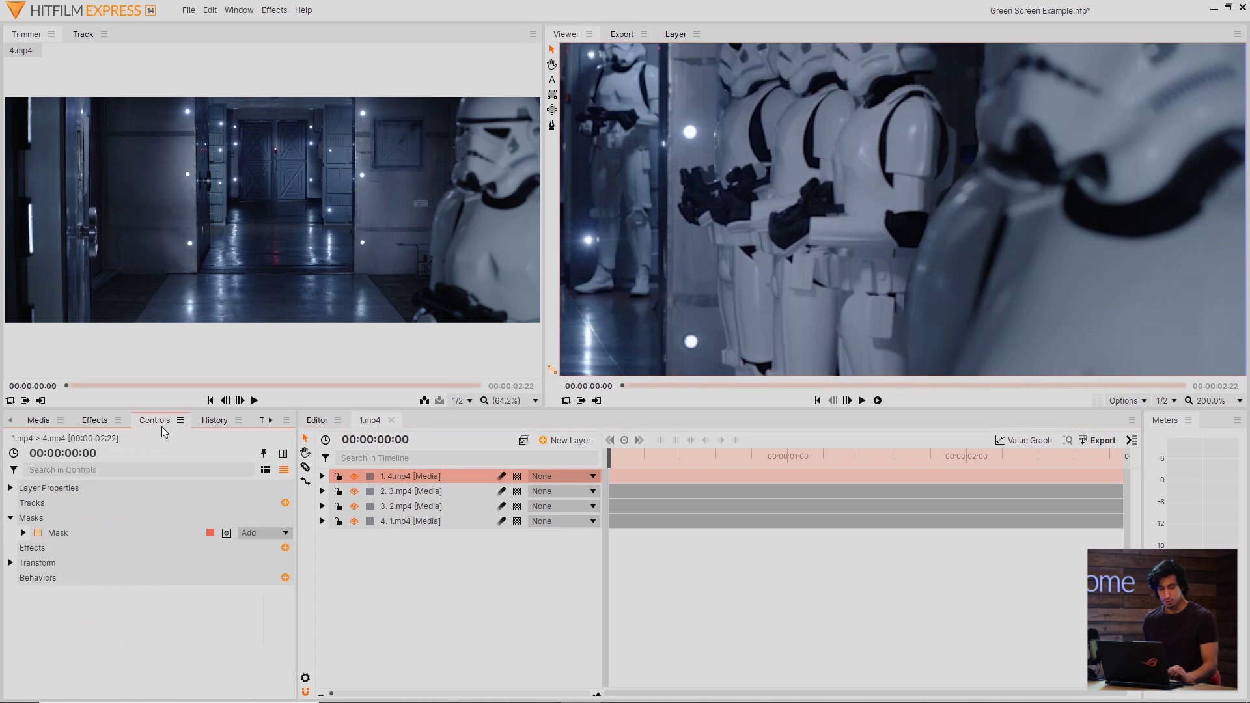
click(23, 532)
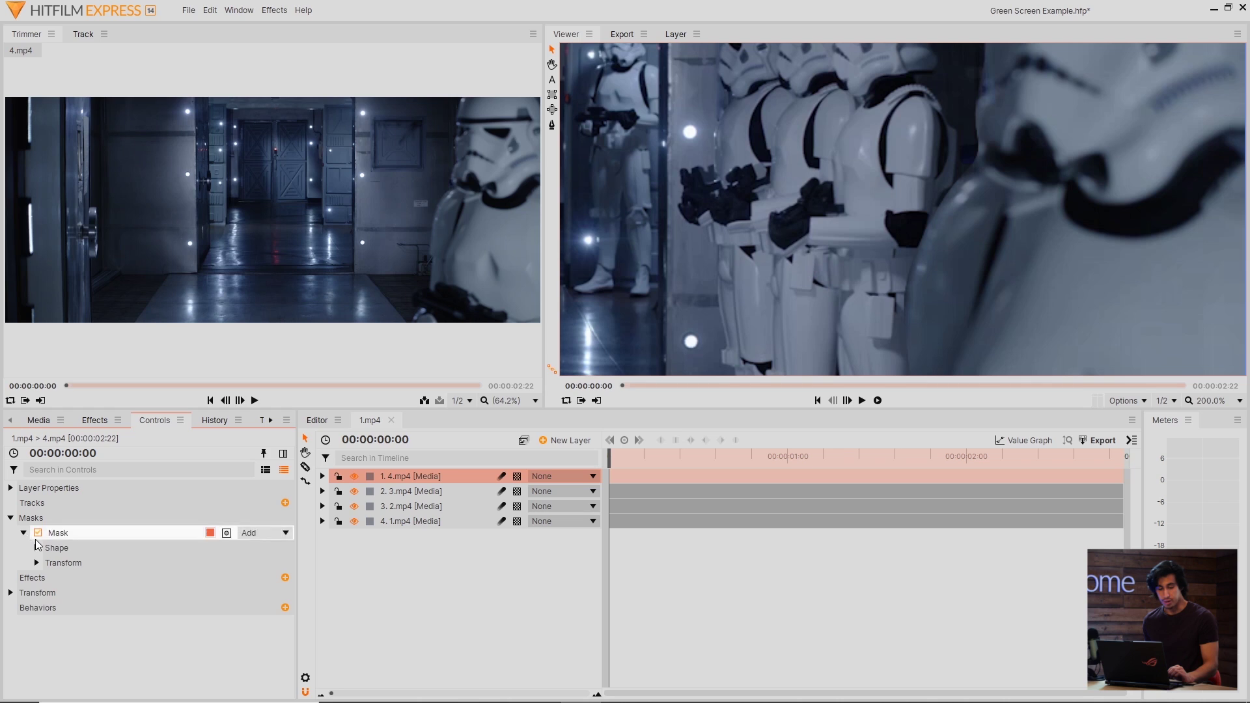
click(37, 548)
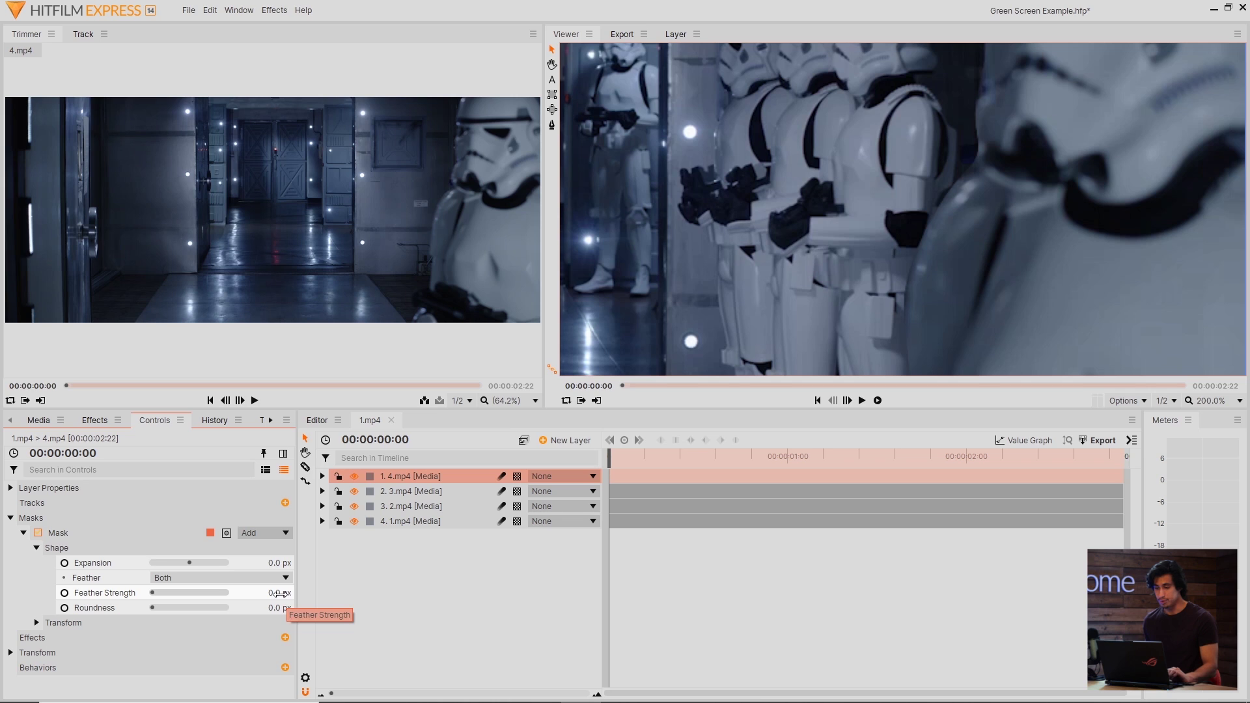
click(280, 593)
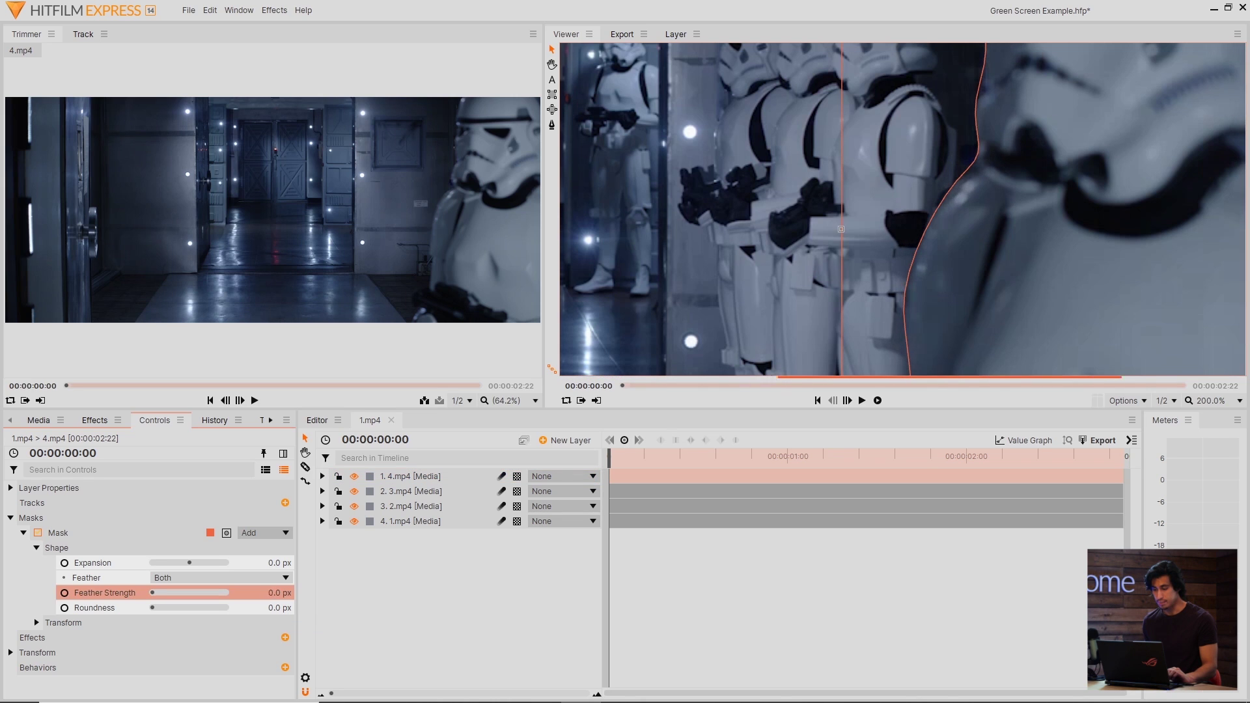
drag(280, 592, 467, 592)
drag(282, 593, 98, 593)
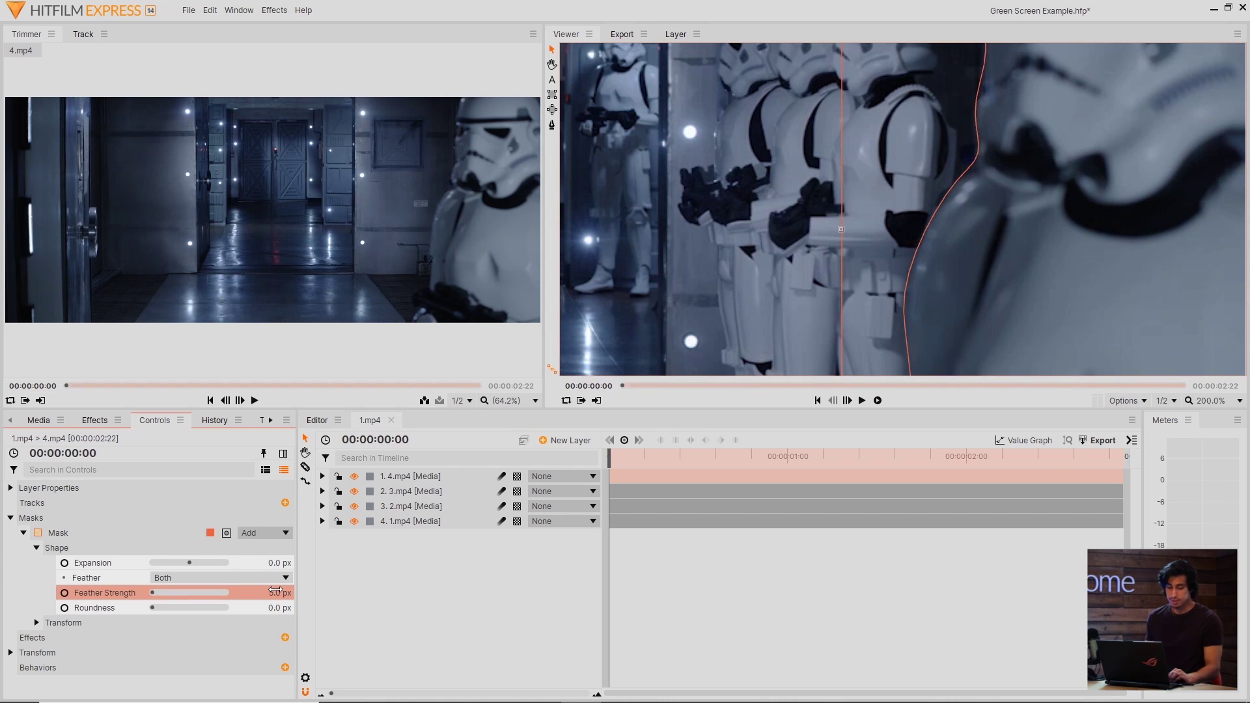
click(489, 595)
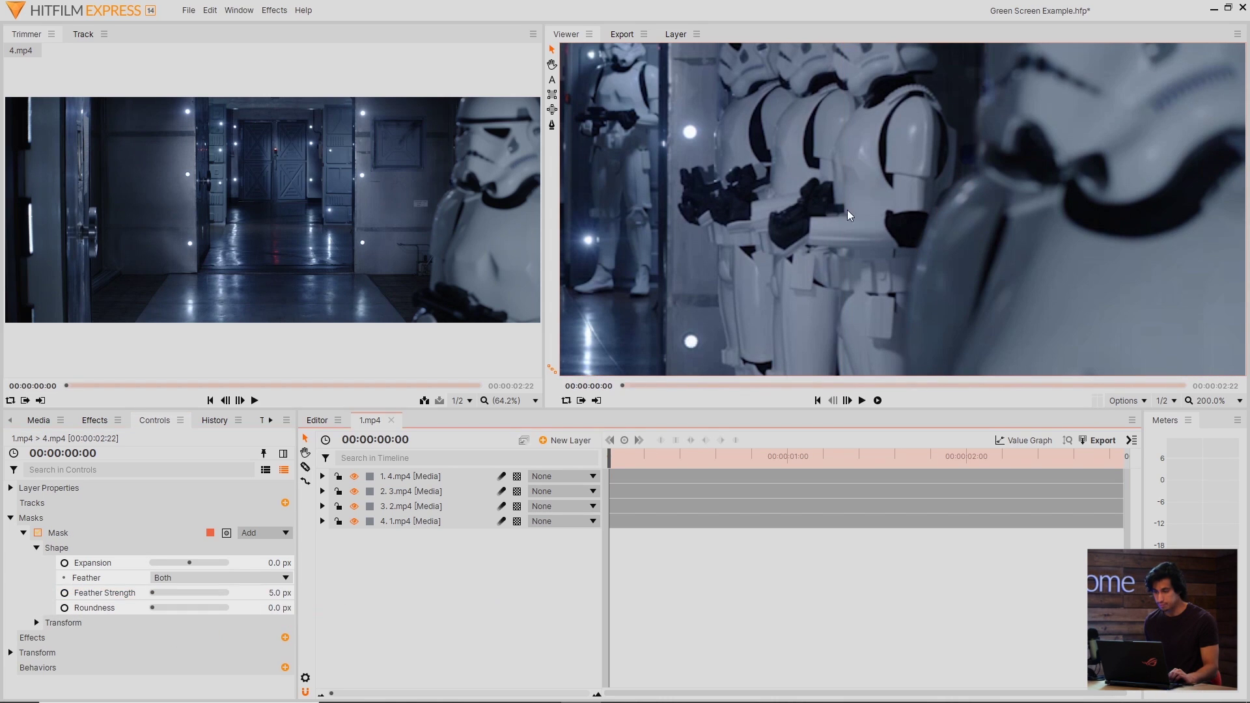
- Fit the frame in the Viewer, pan to inspect the troopers' legs, then select layers 2.mp4 and 3.mp4
scroll(973, 256, up, 3)
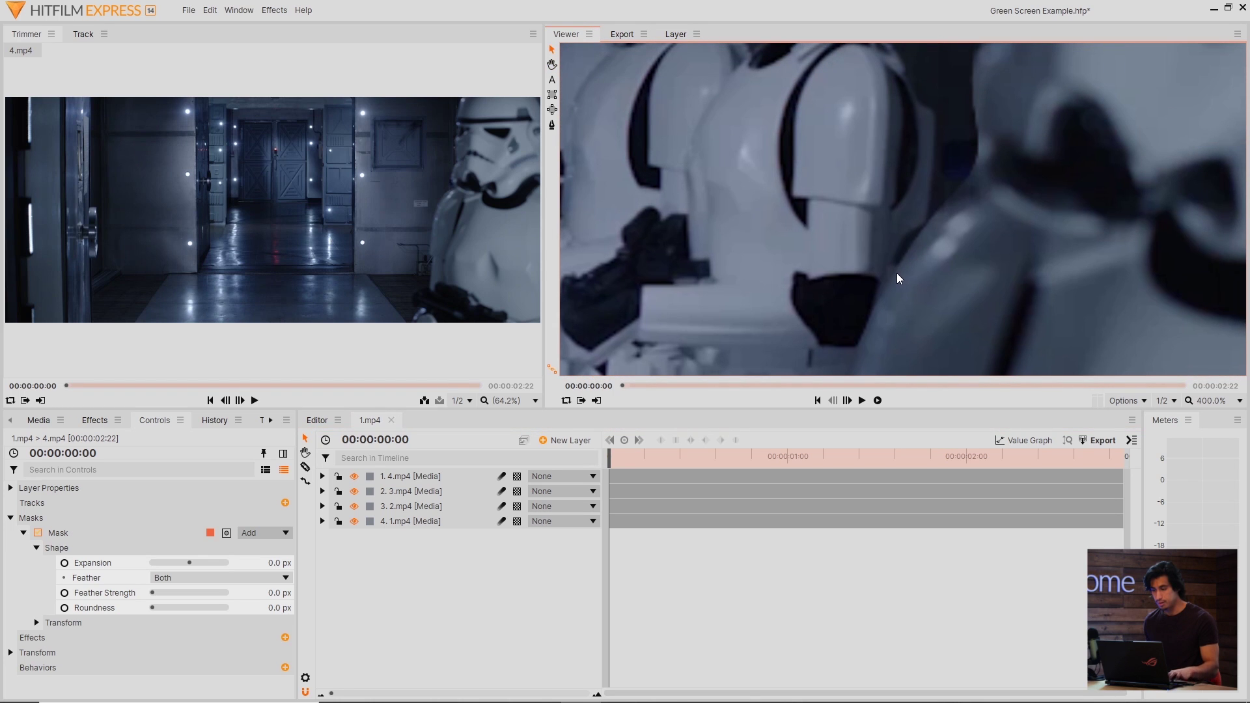
scroll(943, 312, down, 2)
scroll(945, 290, up, 2)
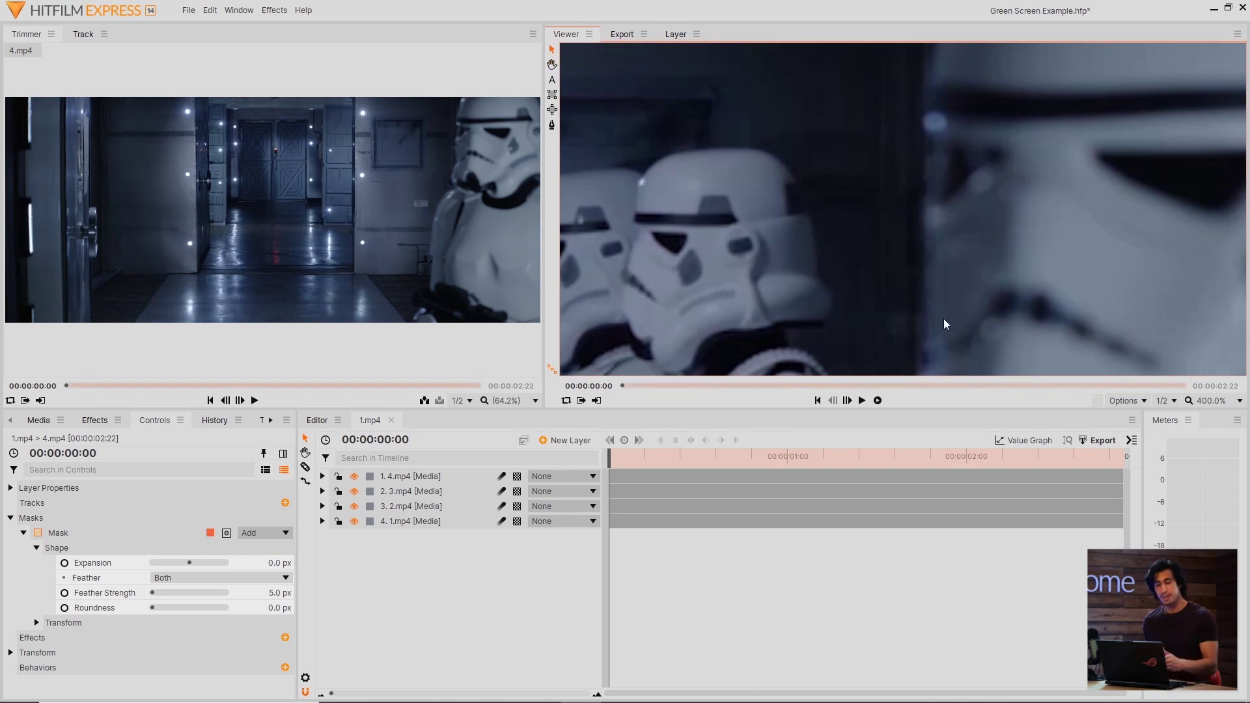
scroll(946, 324, down, 2)
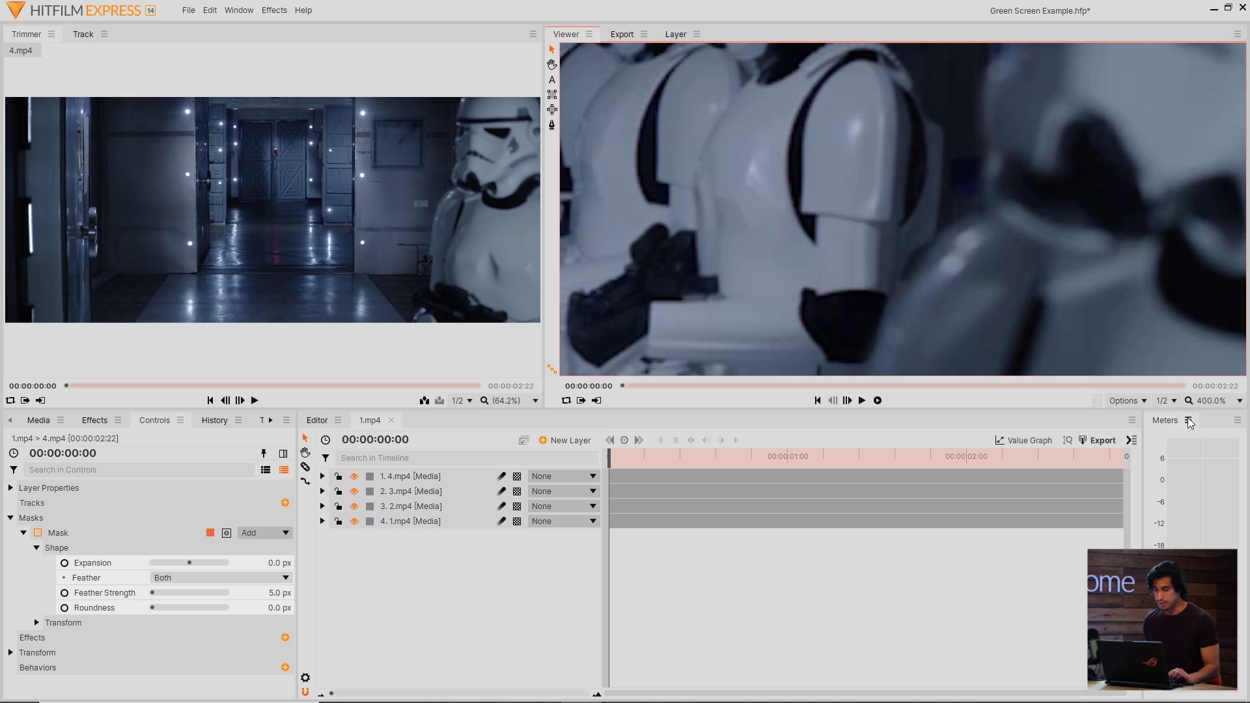
click(1208, 401)
click(1234, 615)
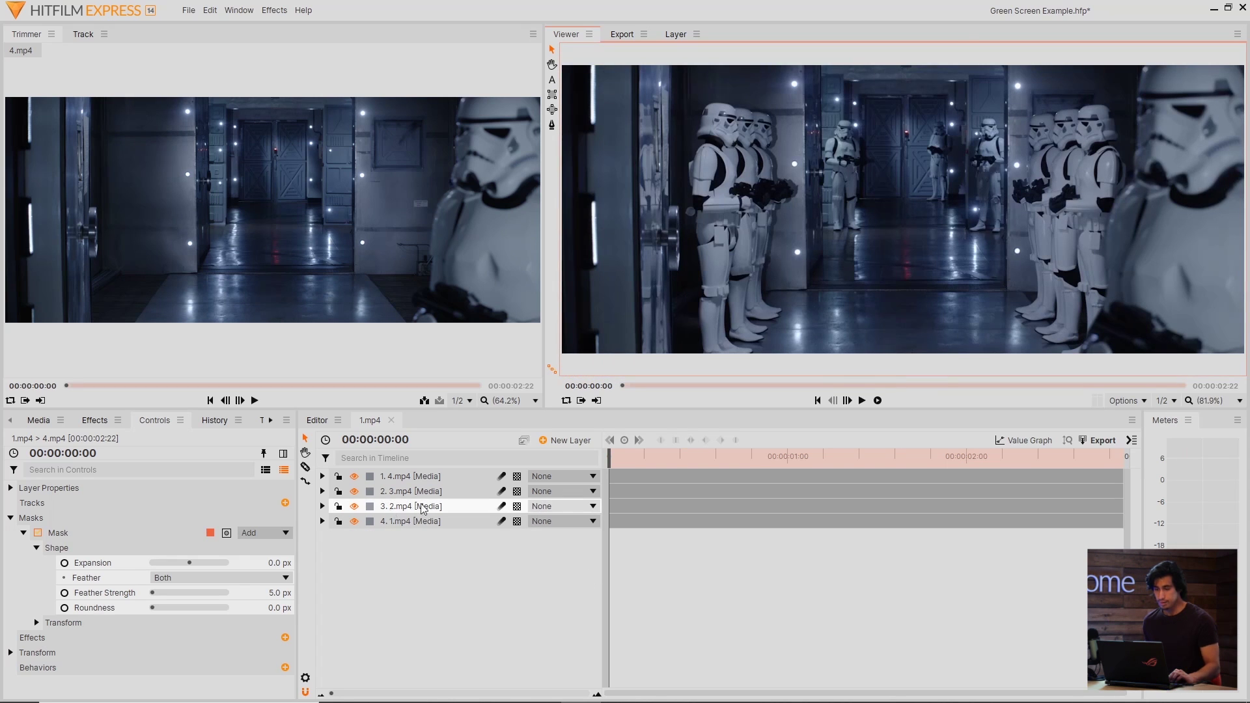
scroll(827, 314, up, 5)
drag(828, 314, 747, 251)
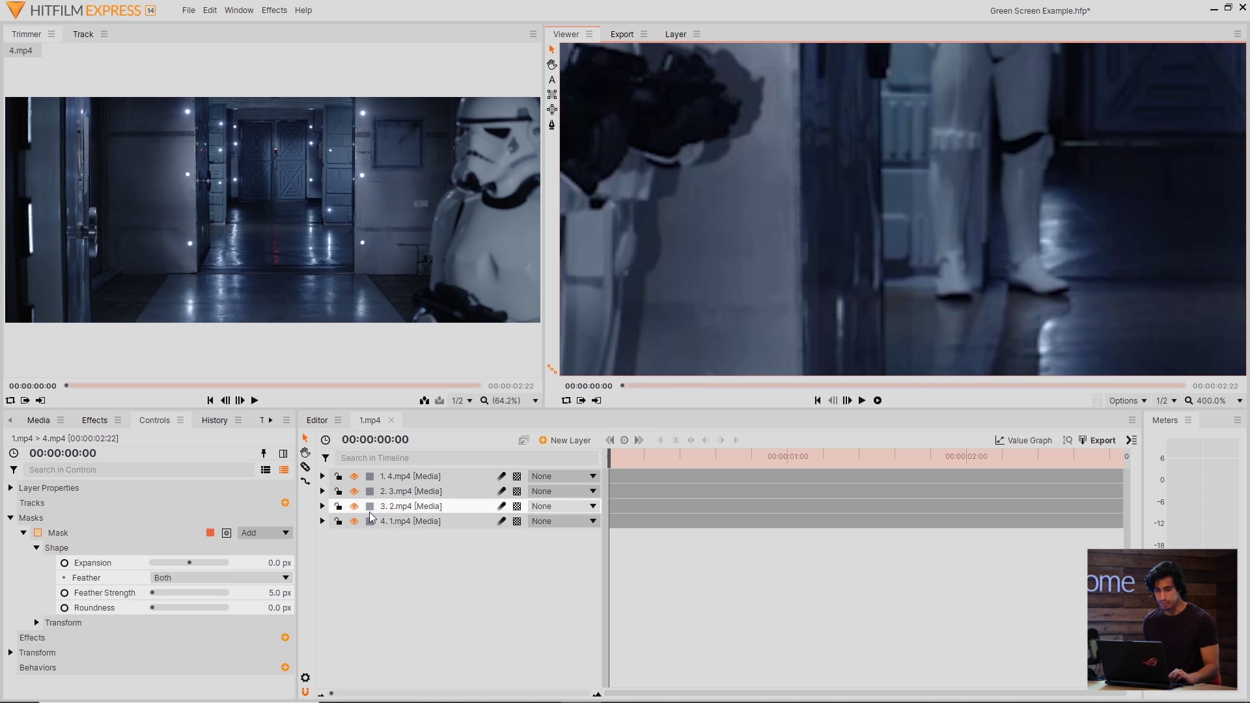
click(410, 506)
click(376, 494)
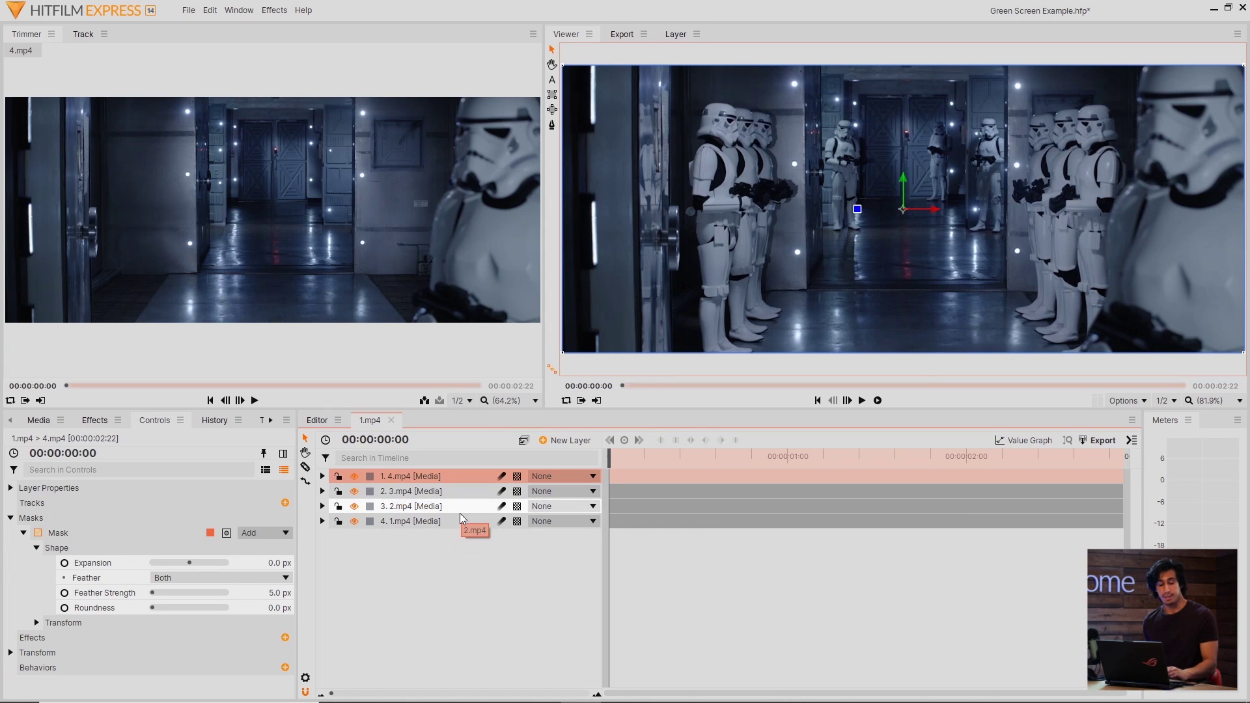
- Turn on keyframing for the 4.mp4 mask's Path under Mask > Transform
click(36, 548)
click(36, 562)
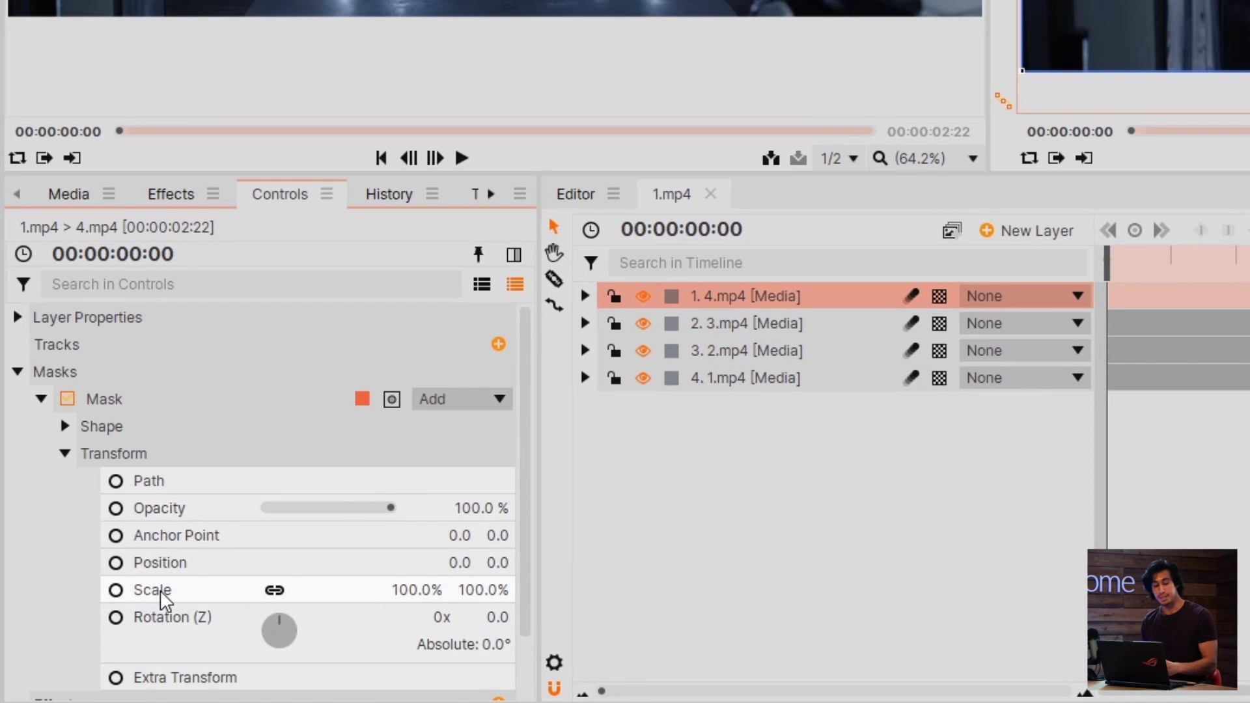
click(124, 484)
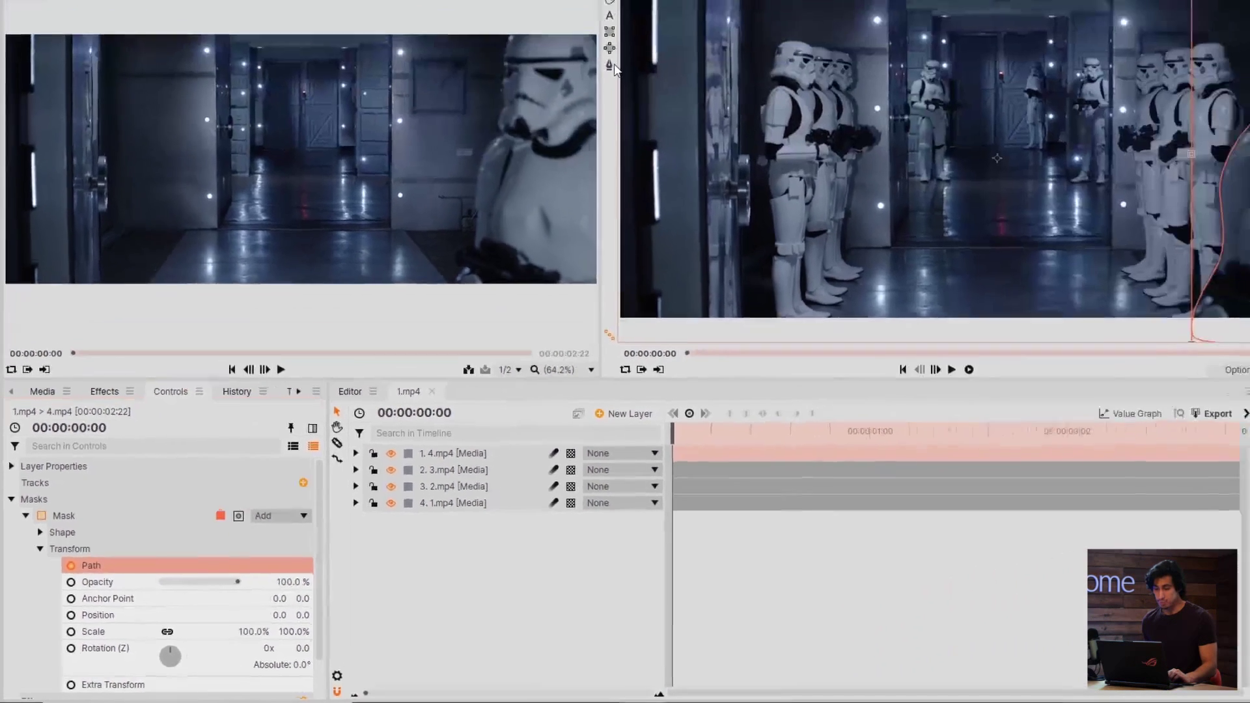
click(610, 65)
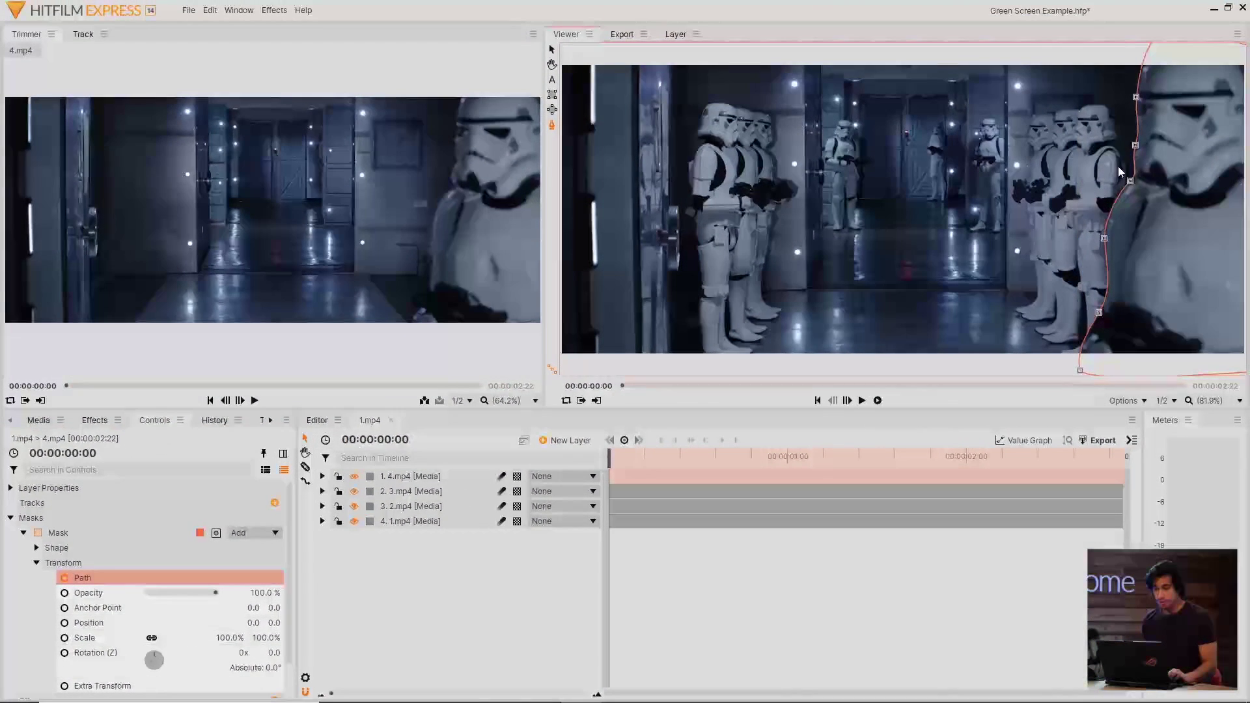
click(64, 578)
- At frame 12, drag four mask points left onto the trooper's edge, then check frame 6
drag(628, 458, 698, 465)
drag(1135, 144, 1062, 131)
drag(1130, 181, 1054, 199)
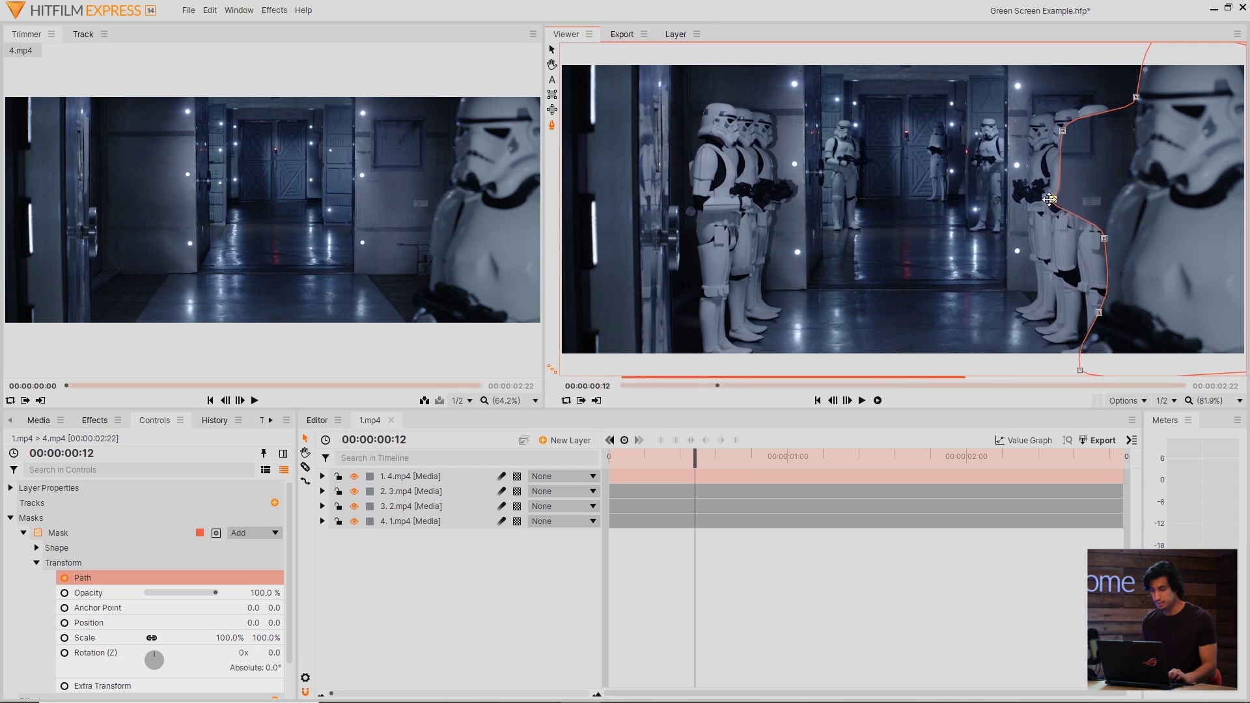
click(1104, 238)
drag(1104, 237, 1038, 281)
drag(1099, 312, 1041, 352)
drag(697, 454, 608, 454)
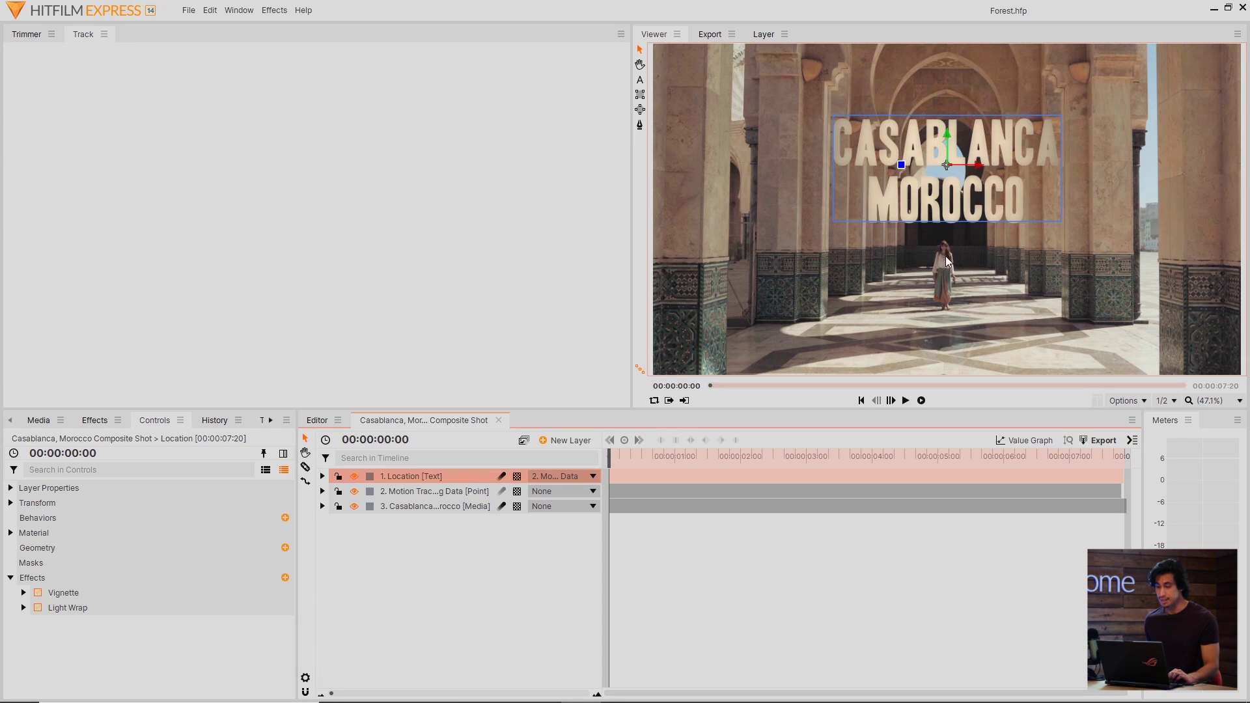
- Scale the CASABLANCA MOROCCO title layer up to 127%
drag(655, 463, 612, 464)
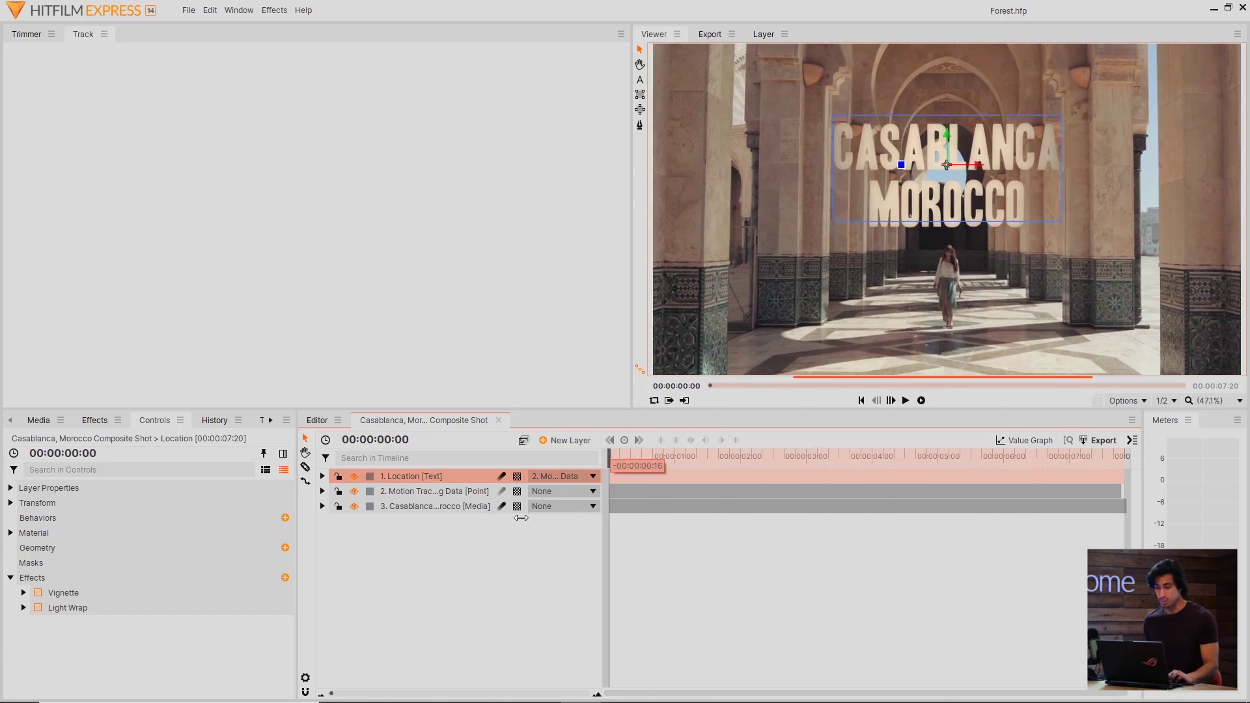
click(217, 505)
drag(240, 562, 306, 563)
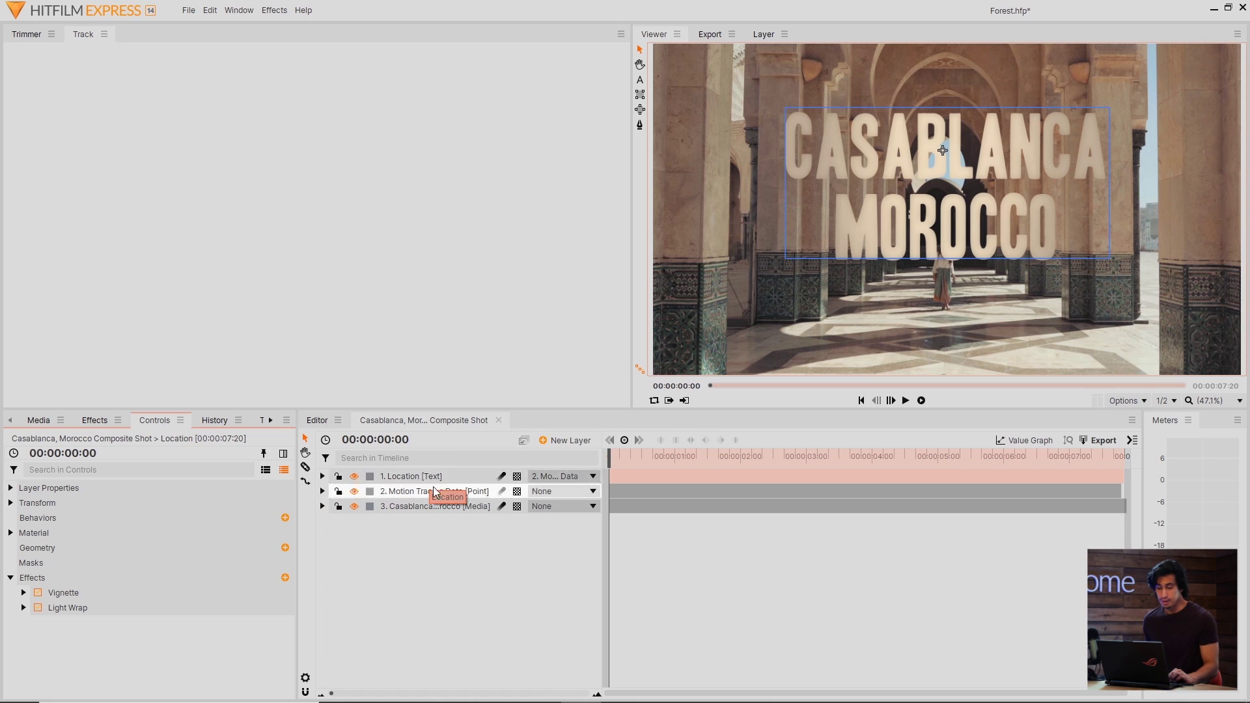
- Duplicate the Casablanca footage layer and move the copy to the top of the stack
click(447, 507)
right_click(447, 508)
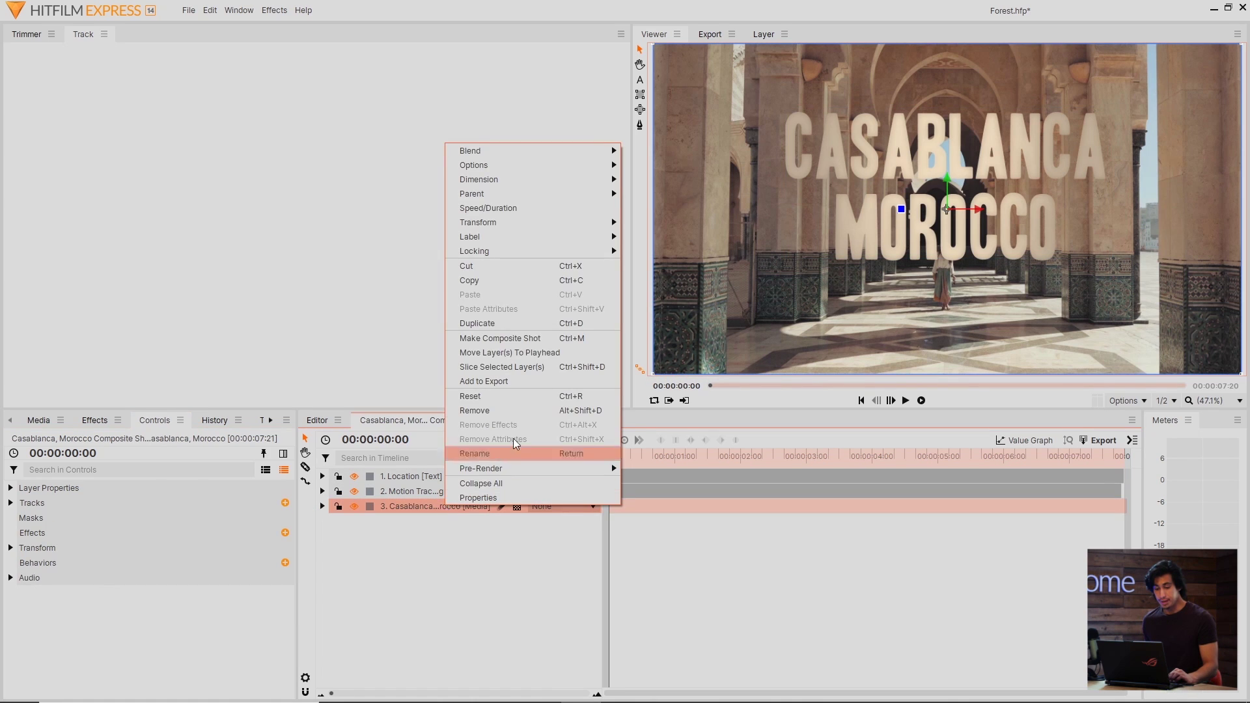
click(494, 323)
drag(455, 506, 449, 474)
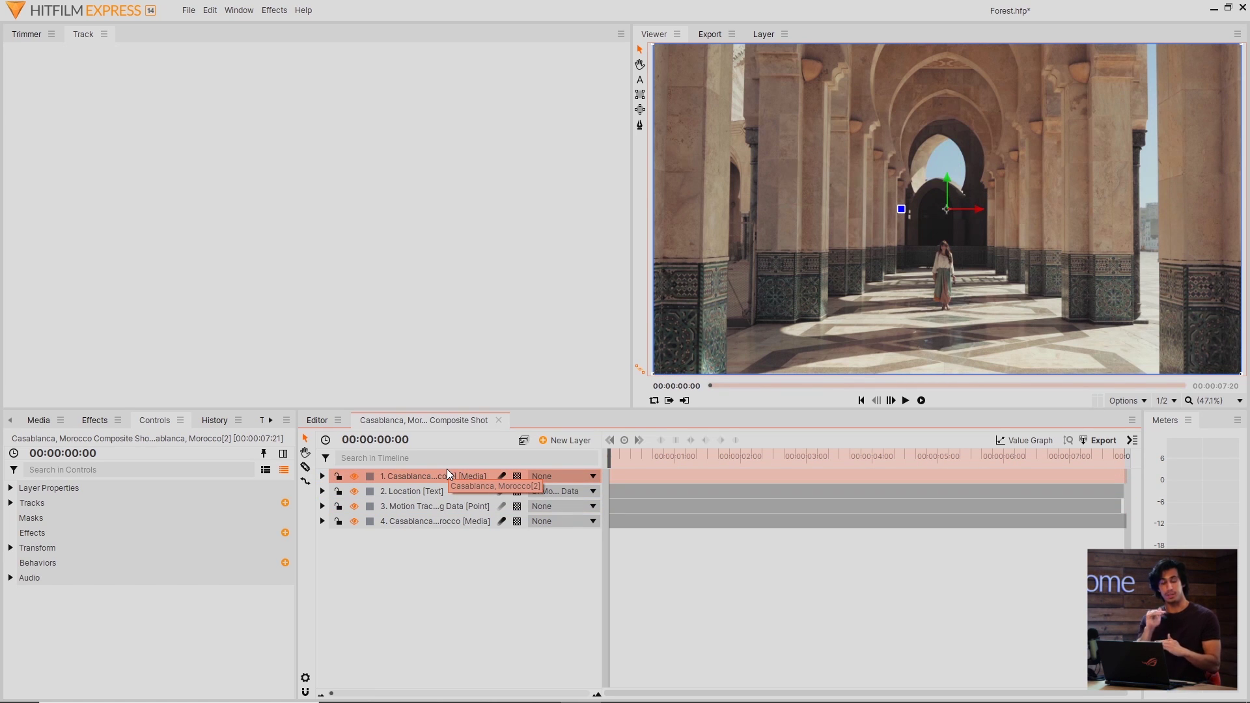
scroll(691, 69, up, 4)
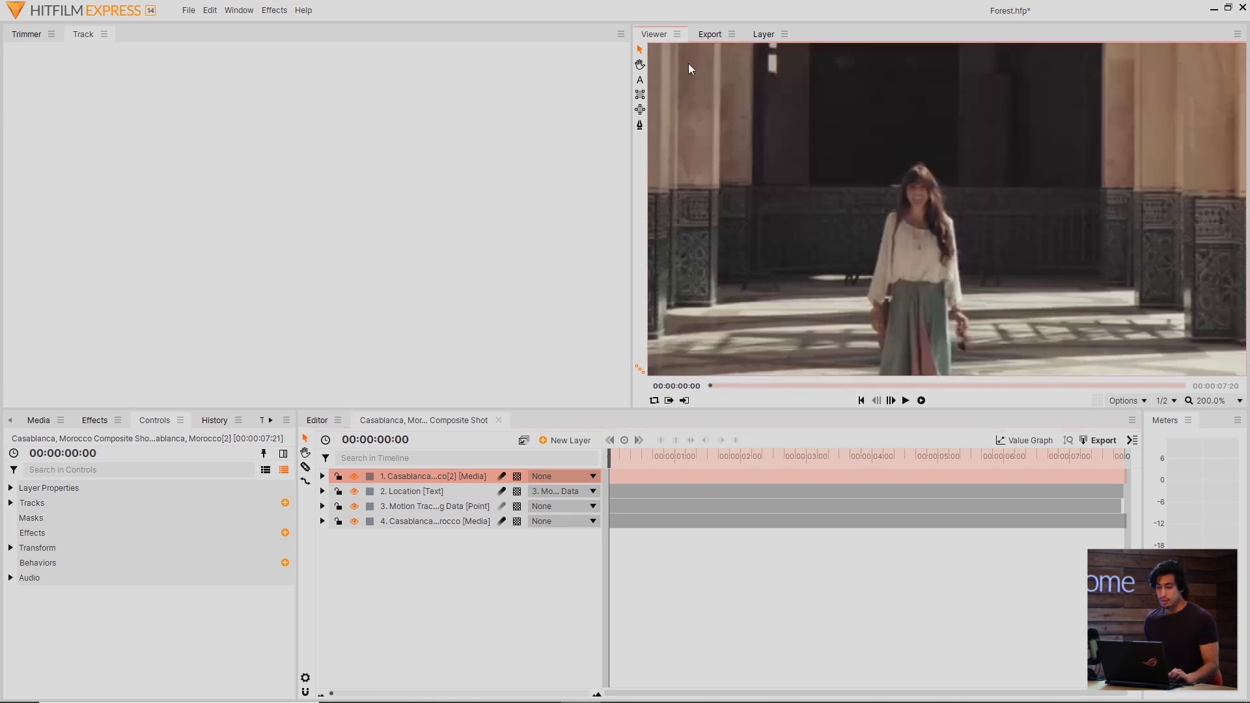
- Draw a closed mask around the woman's upper body on the duplicate layer
click(642, 131)
click(866, 298)
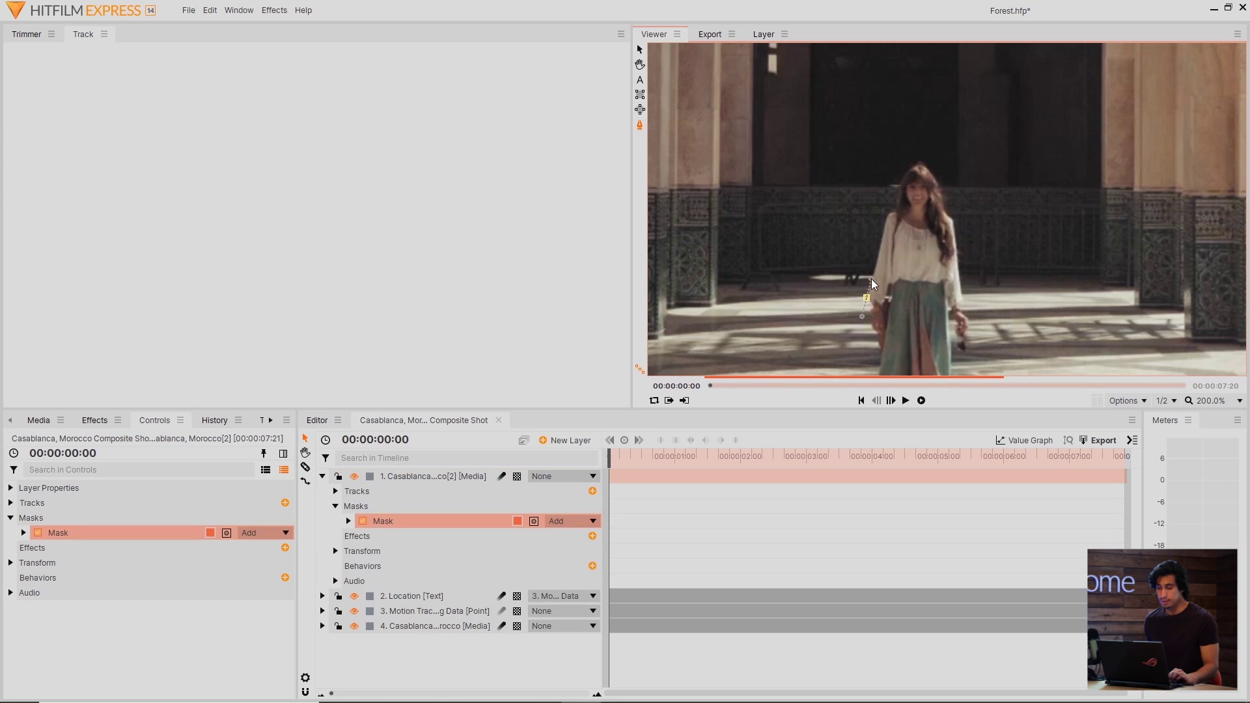
drag(882, 235, 891, 217)
click(907, 169)
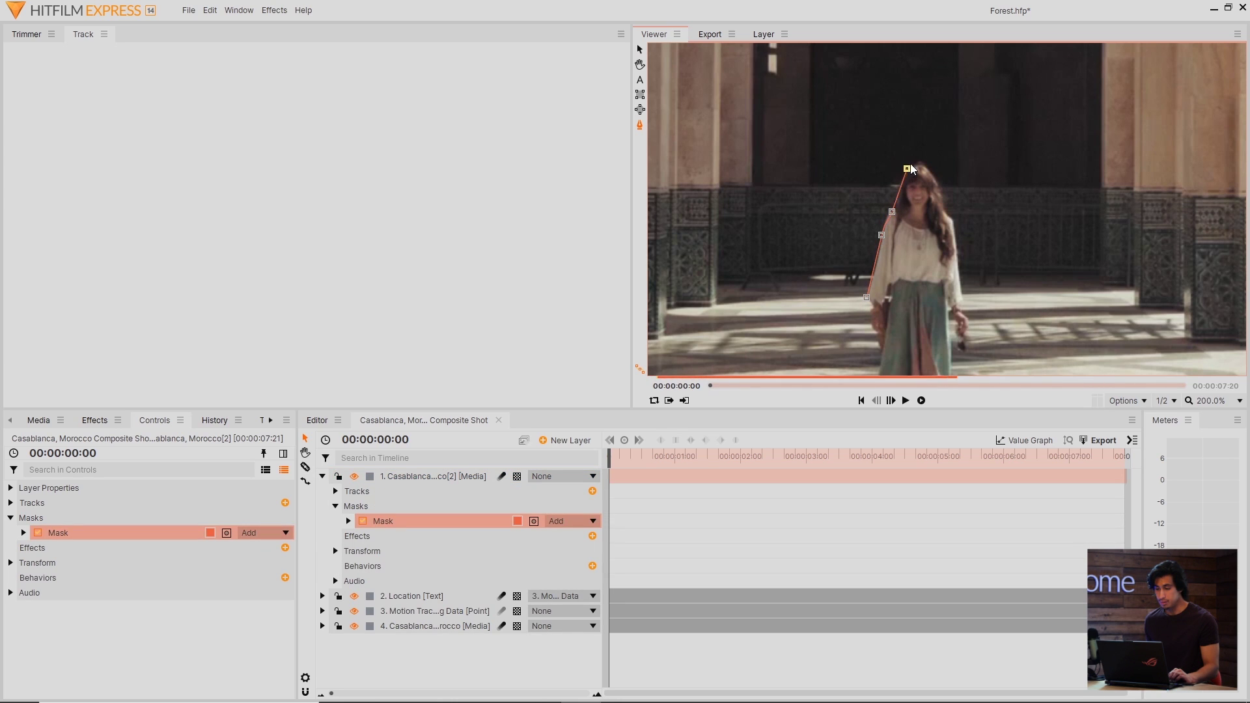
drag(925, 163, 931, 173)
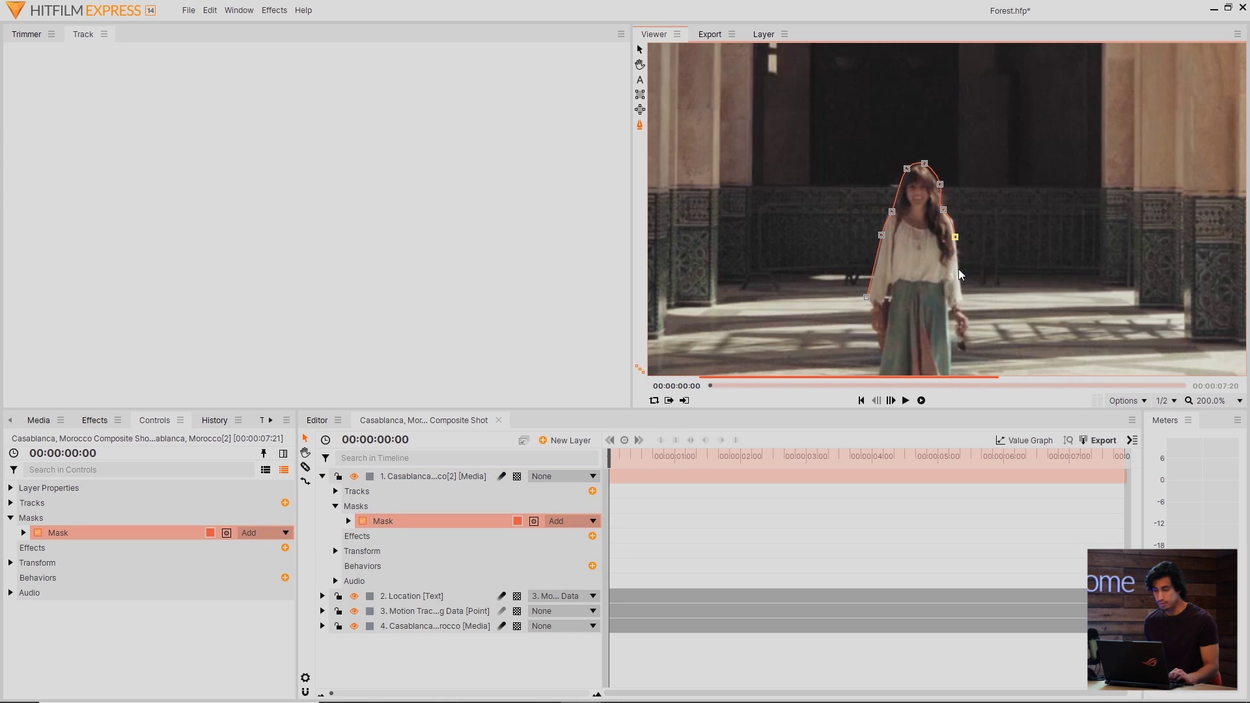
click(965, 311)
drag(867, 298, 862, 317)
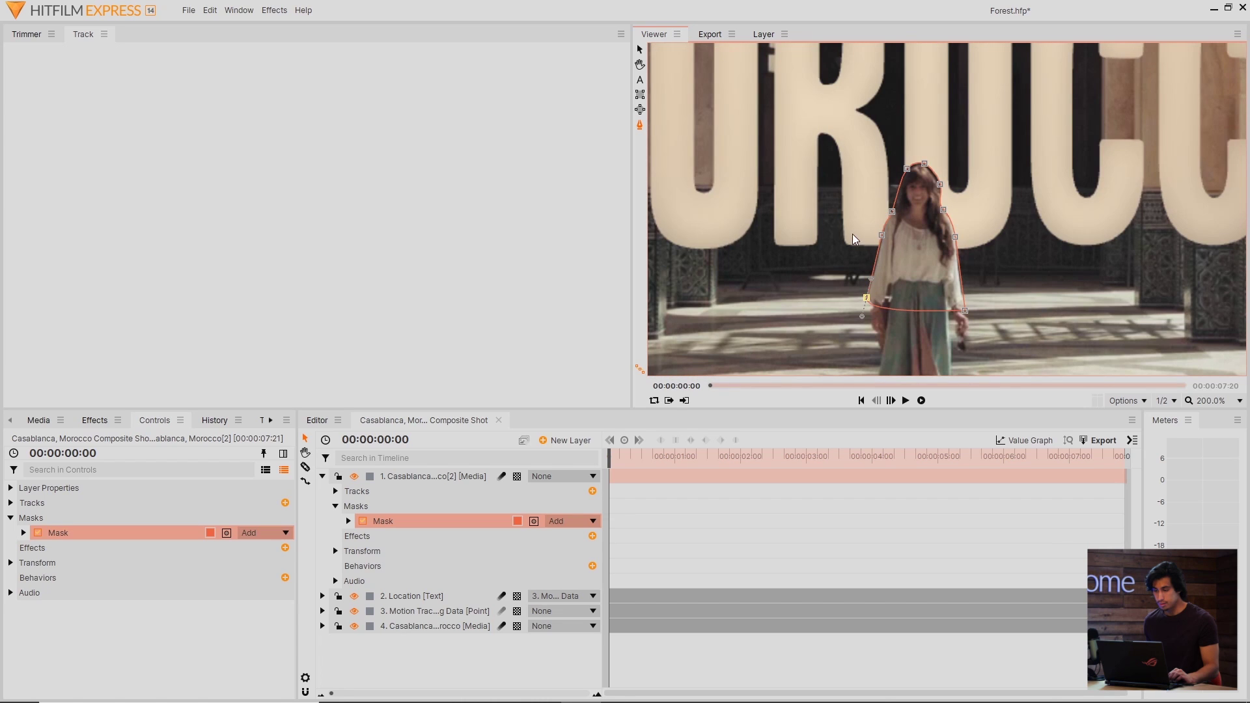
scroll(935, 150, up, 2)
click(640, 51)
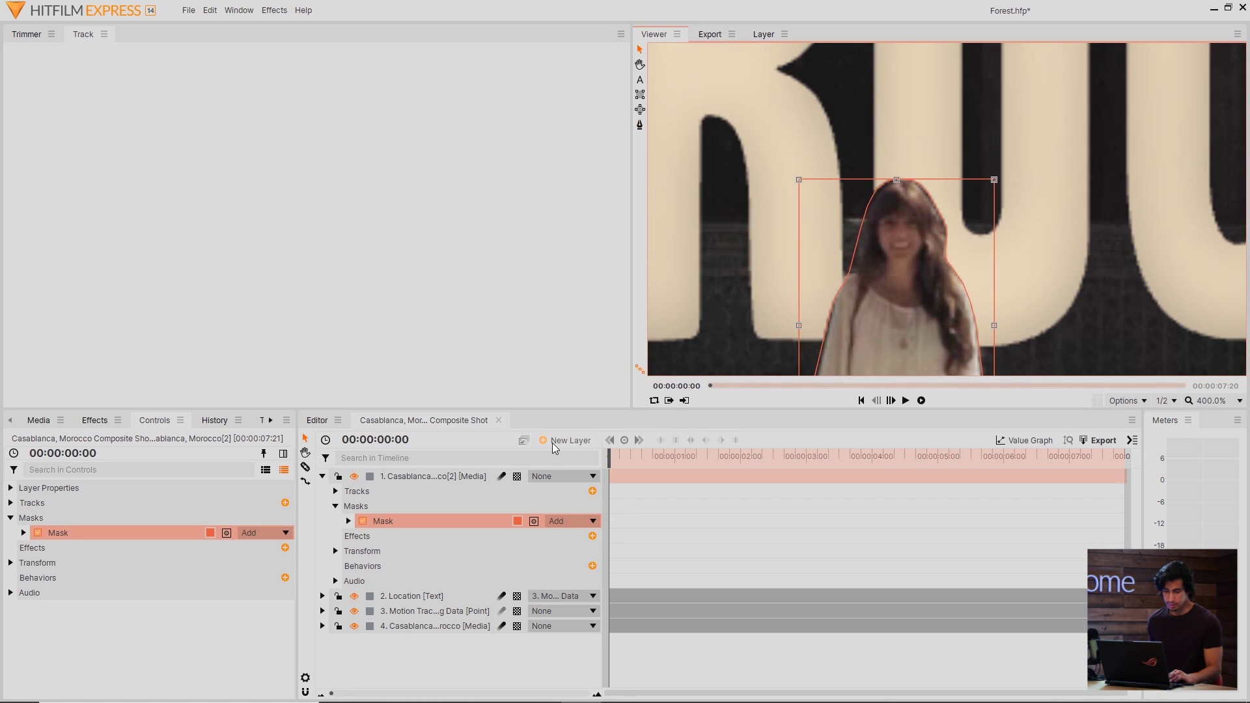
click(506, 662)
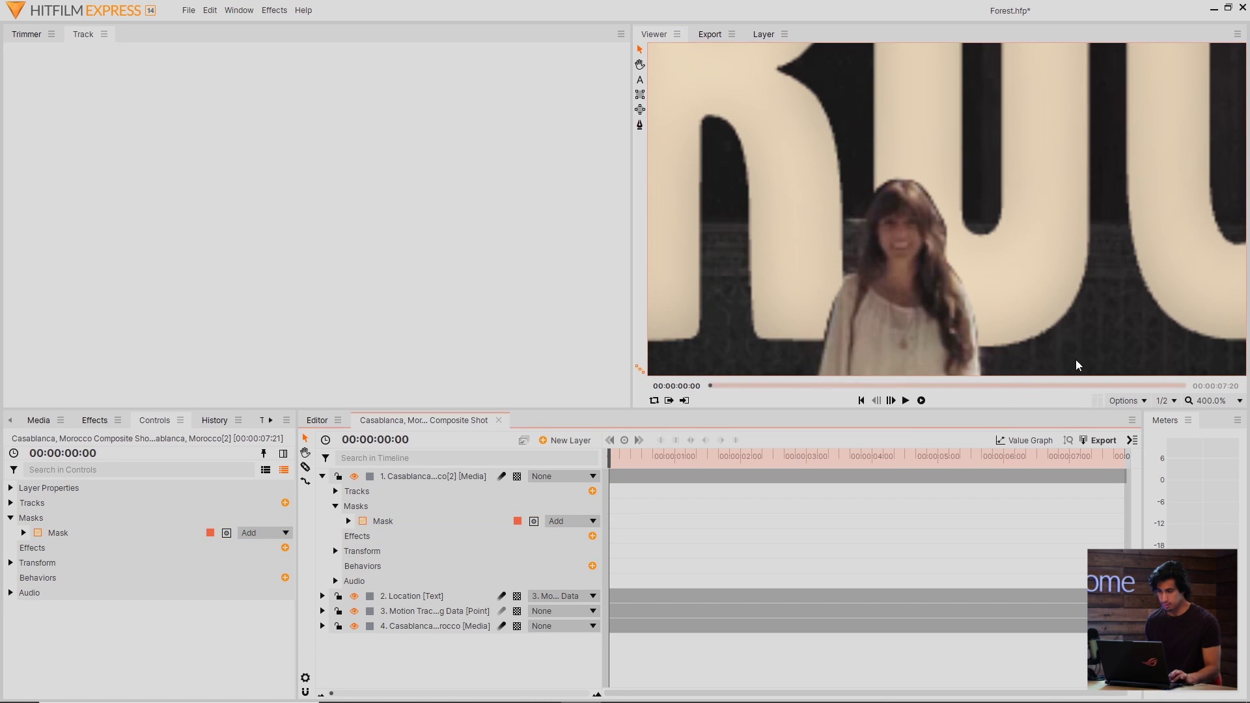
- Set the mask's feather to 2 px on both sides of the edge and fit the Viewer
click(349, 520)
click(361, 536)
click(548, 565)
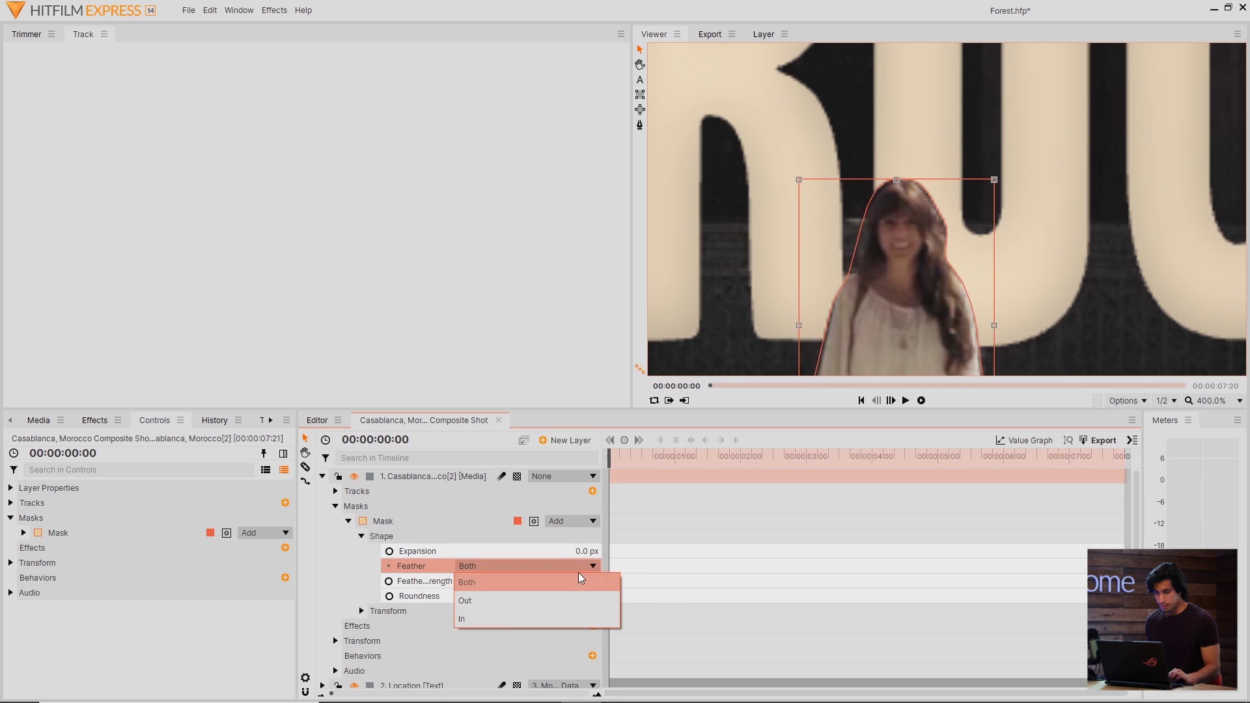
click(578, 574)
click(586, 581)
text(2)
key(Return)
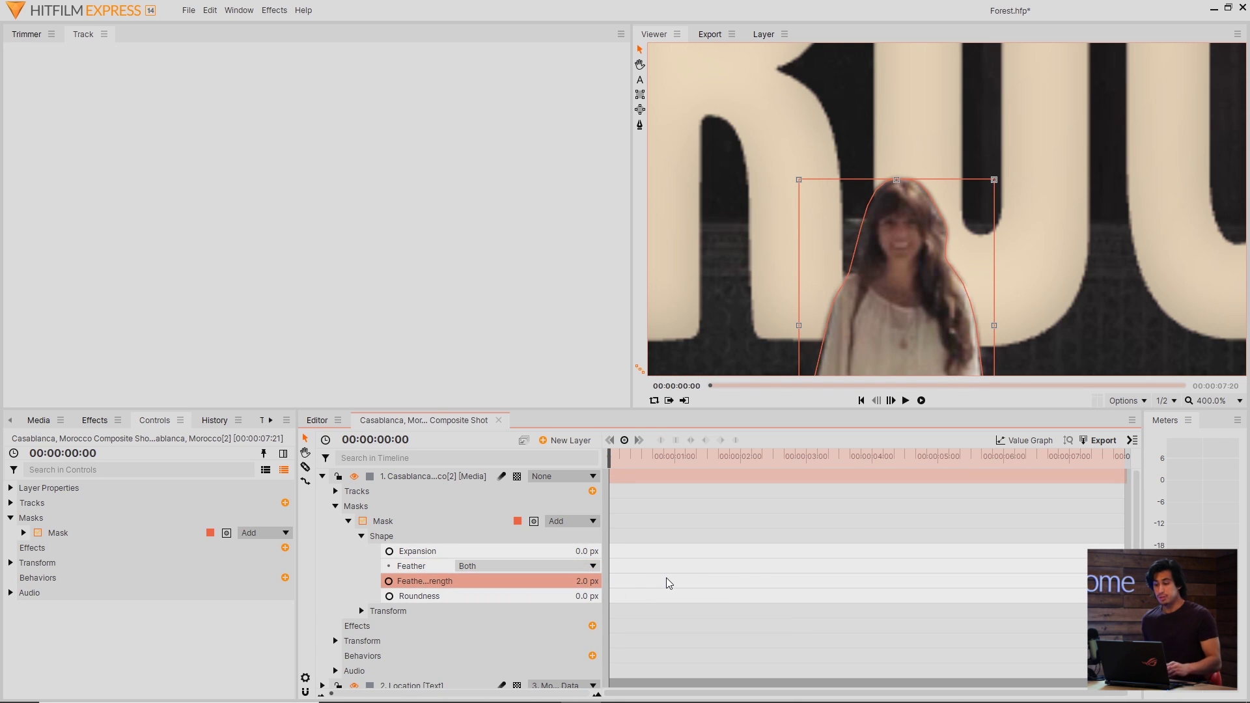
click(1211, 401)
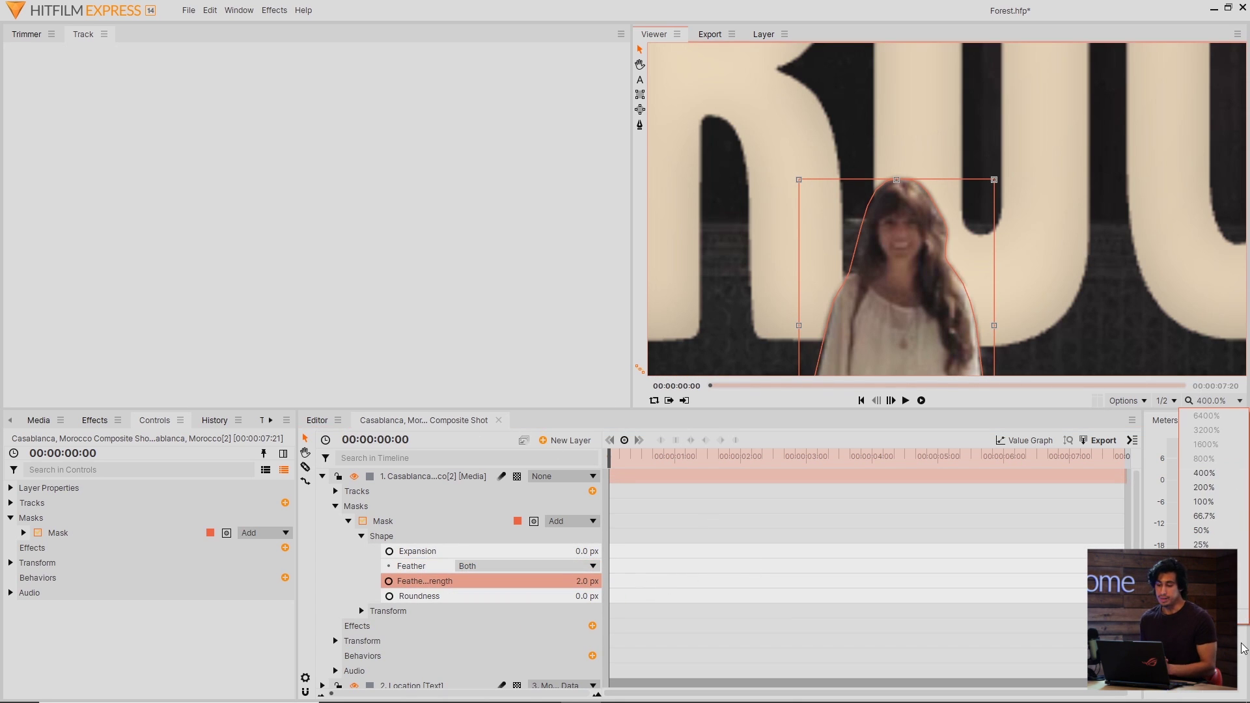
click(1204, 459)
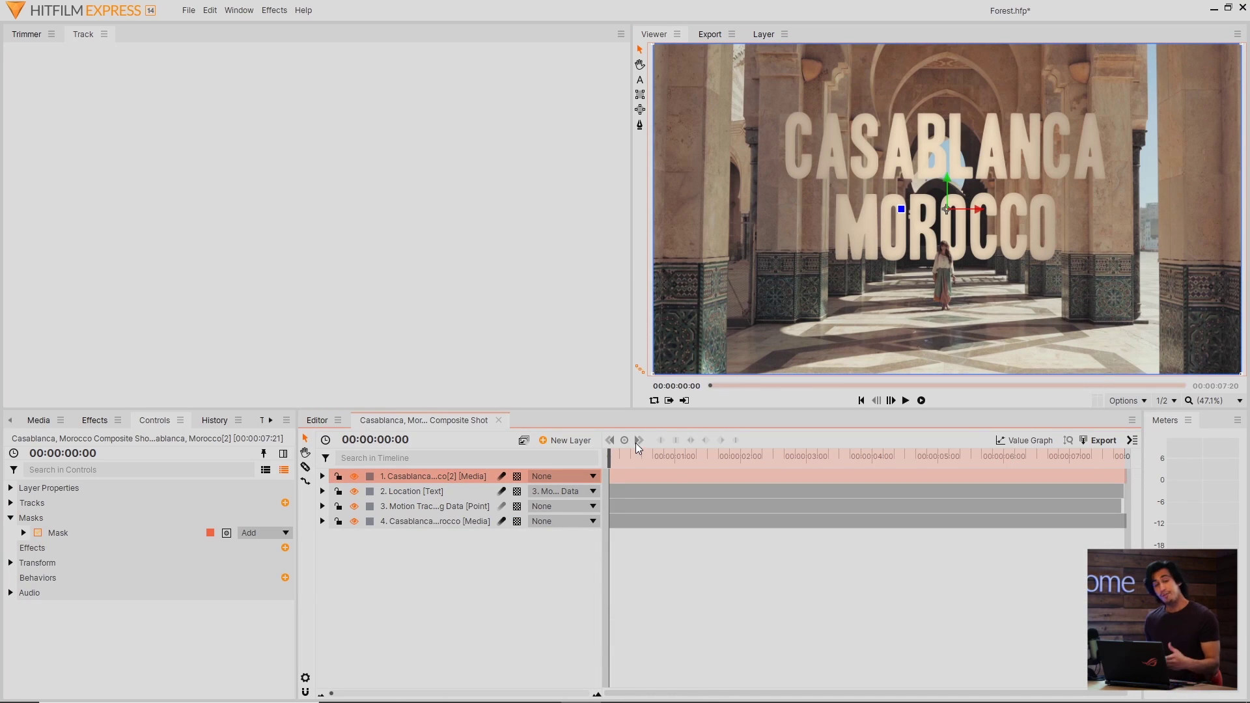
- Enable Path keyframing for the woman's mask under Mask > Transform and select its position
drag(670, 456, 609, 456)
scroll(962, 282, up, 4)
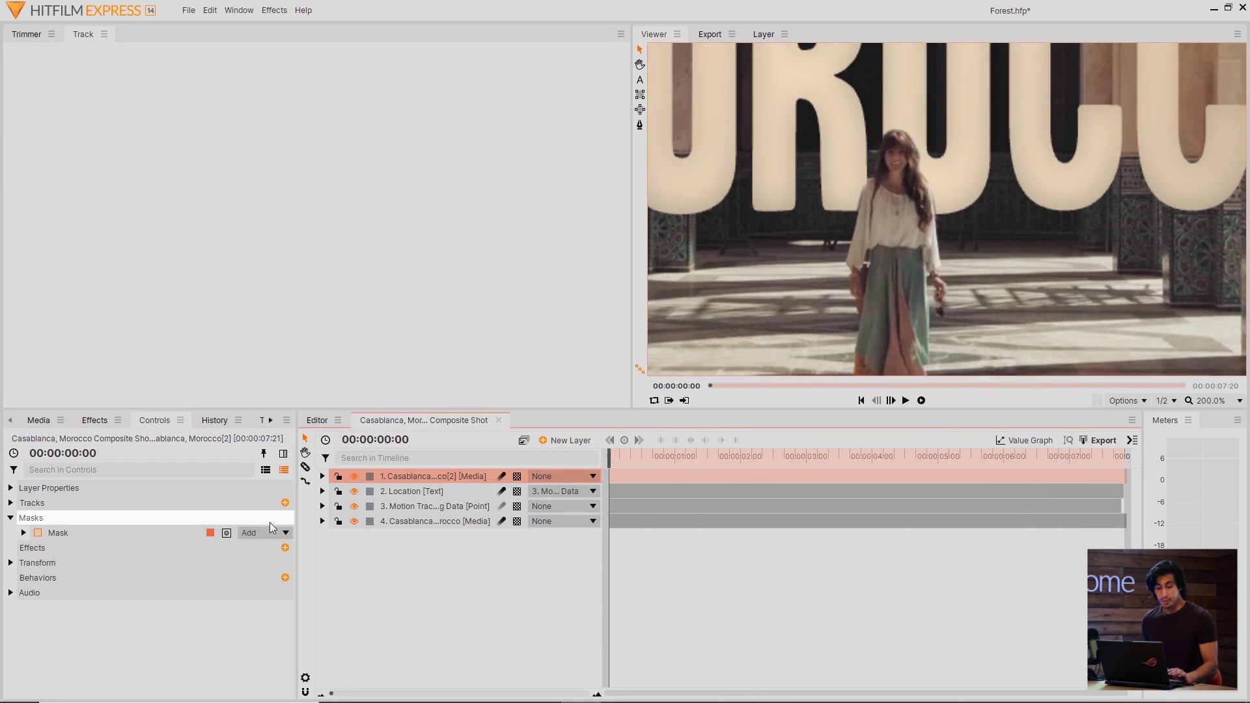
click(23, 532)
click(62, 547)
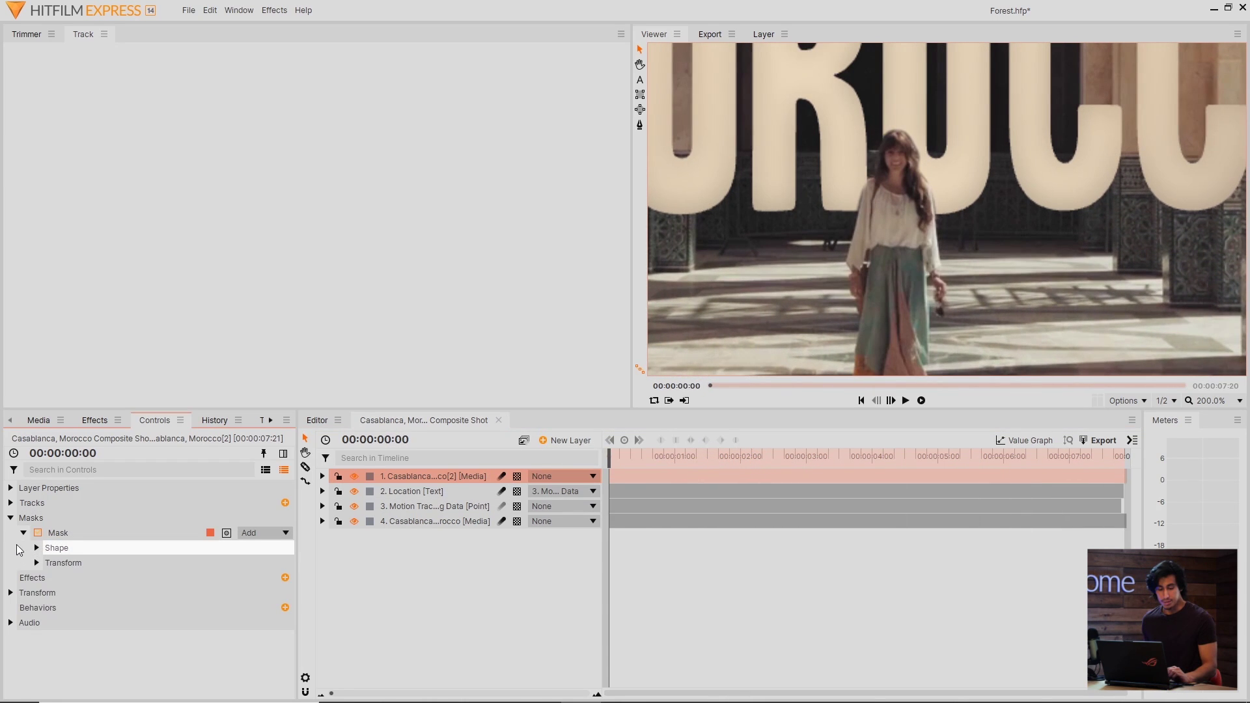
click(37, 562)
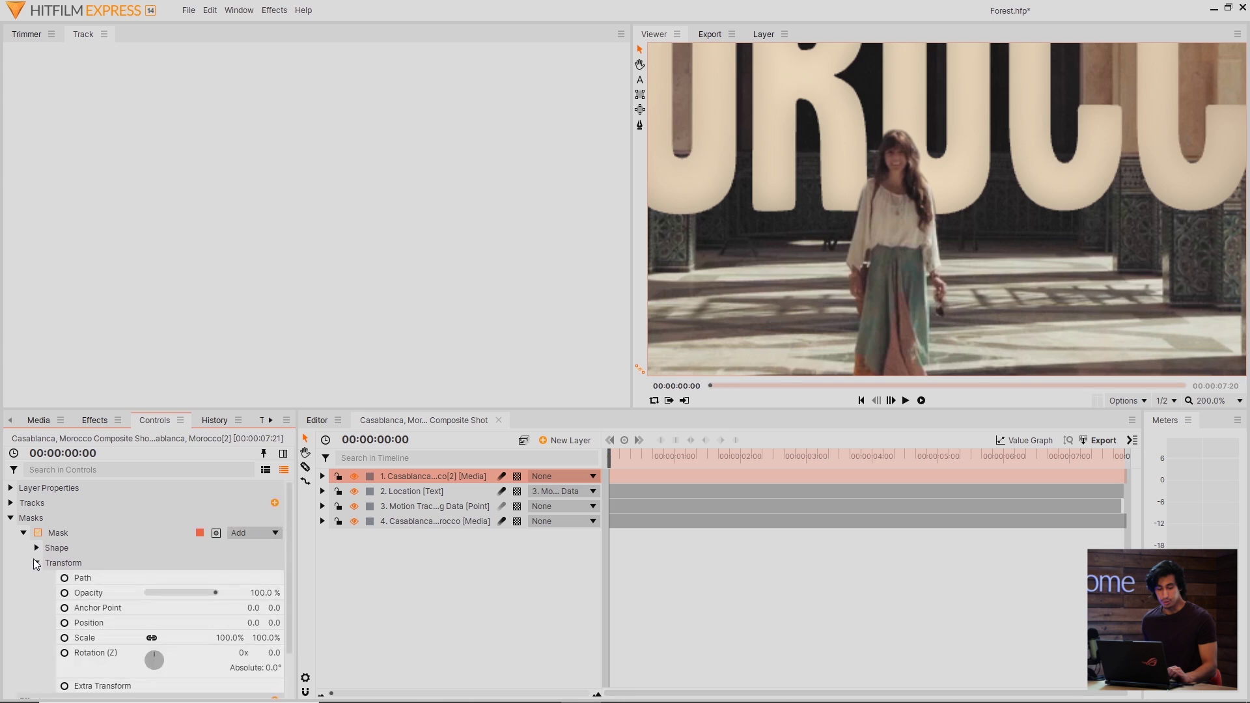
click(64, 578)
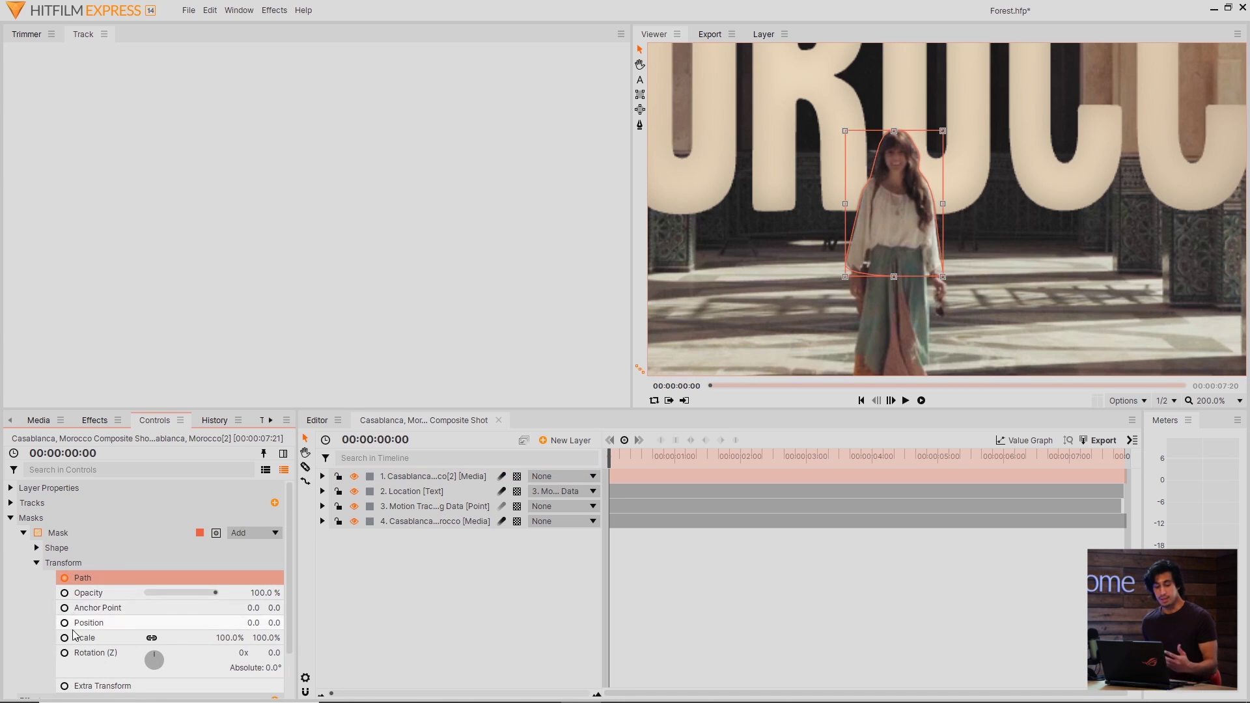
click(72, 623)
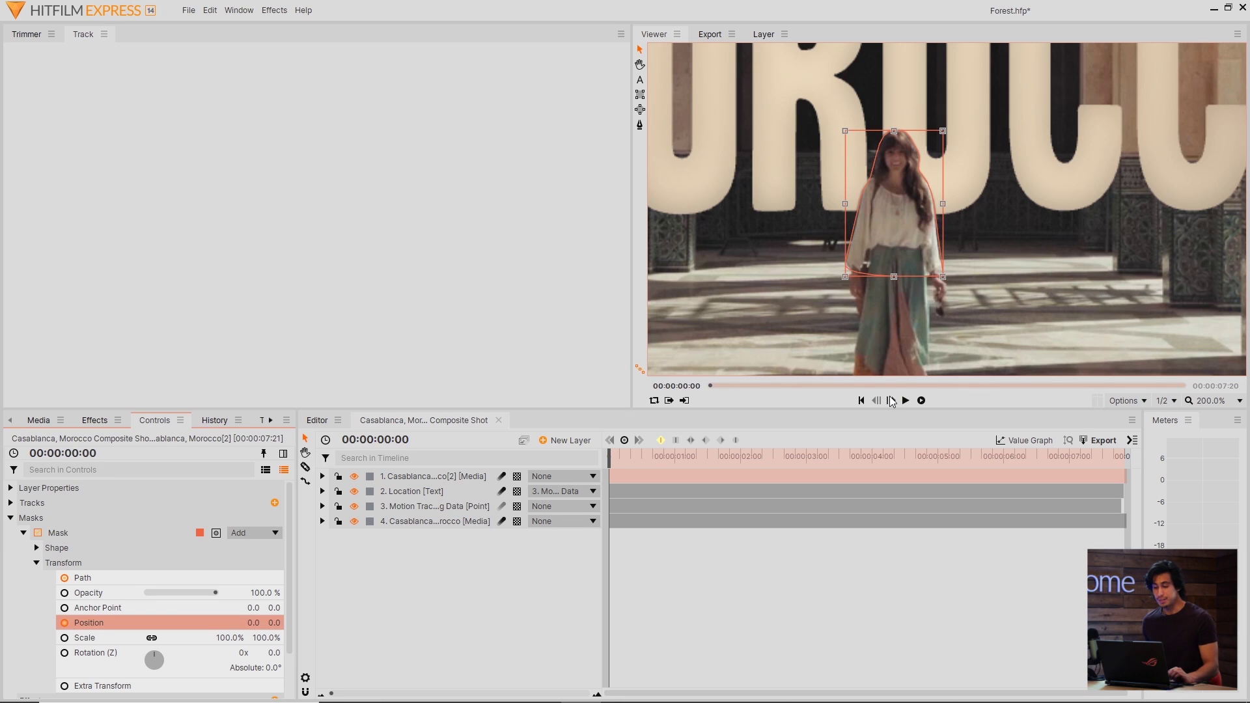
- At frame 3, move the mask up-left back onto the woman
click(891, 400)
click(891, 401)
click(891, 401)
scroll(908, 113, up, 1)
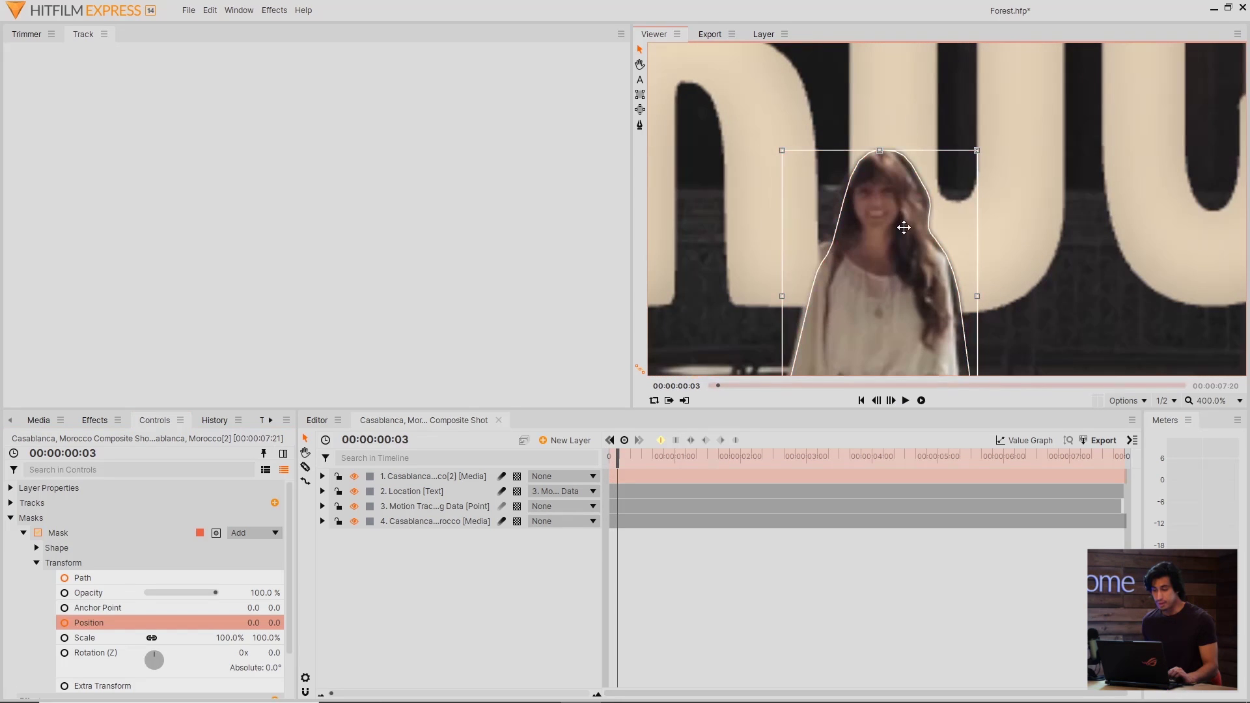
drag(903, 227, 897, 224)
- Shift the mask to follow her at frames 5 and 8, then check the composite
click(891, 401)
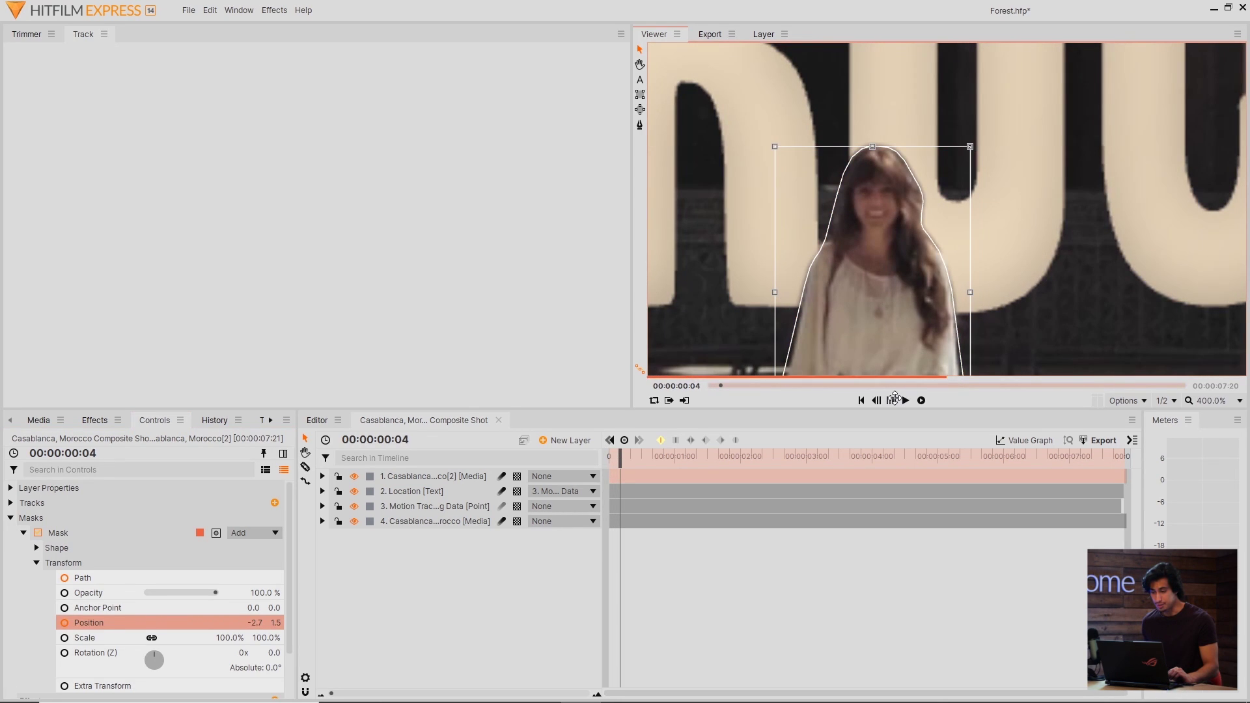
click(893, 399)
drag(891, 310, 887, 313)
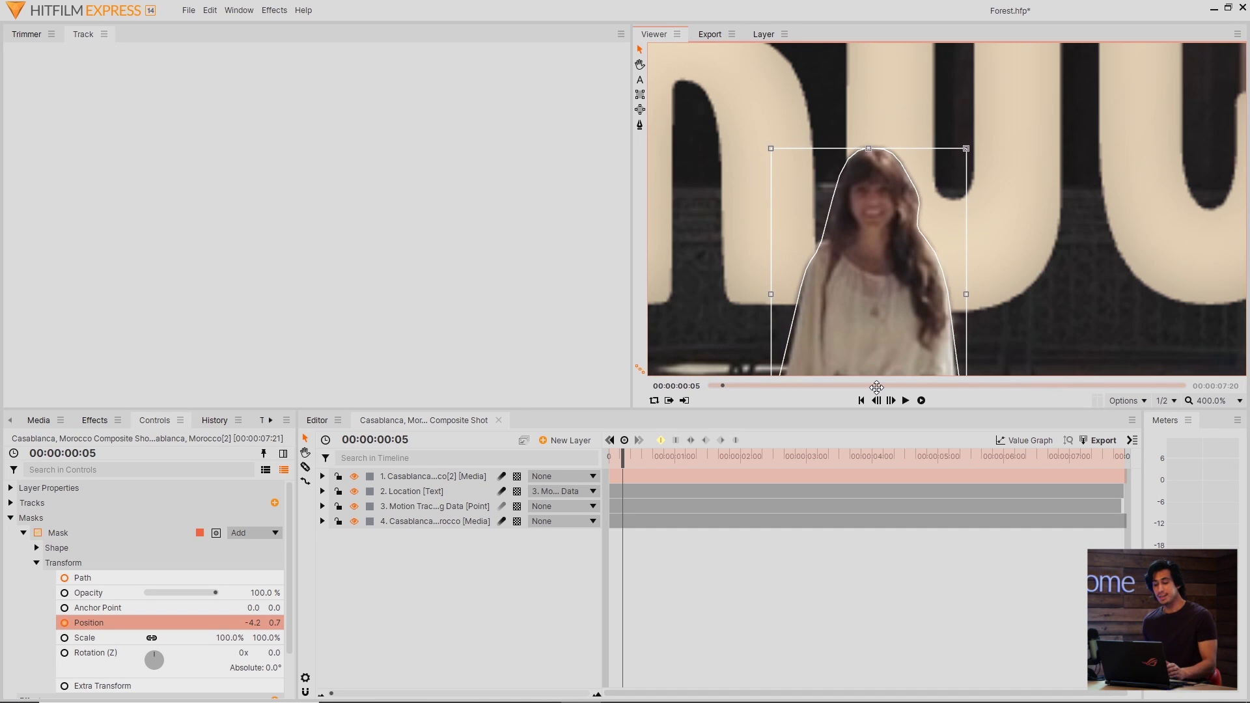
click(891, 401)
click(891, 400)
click(891, 401)
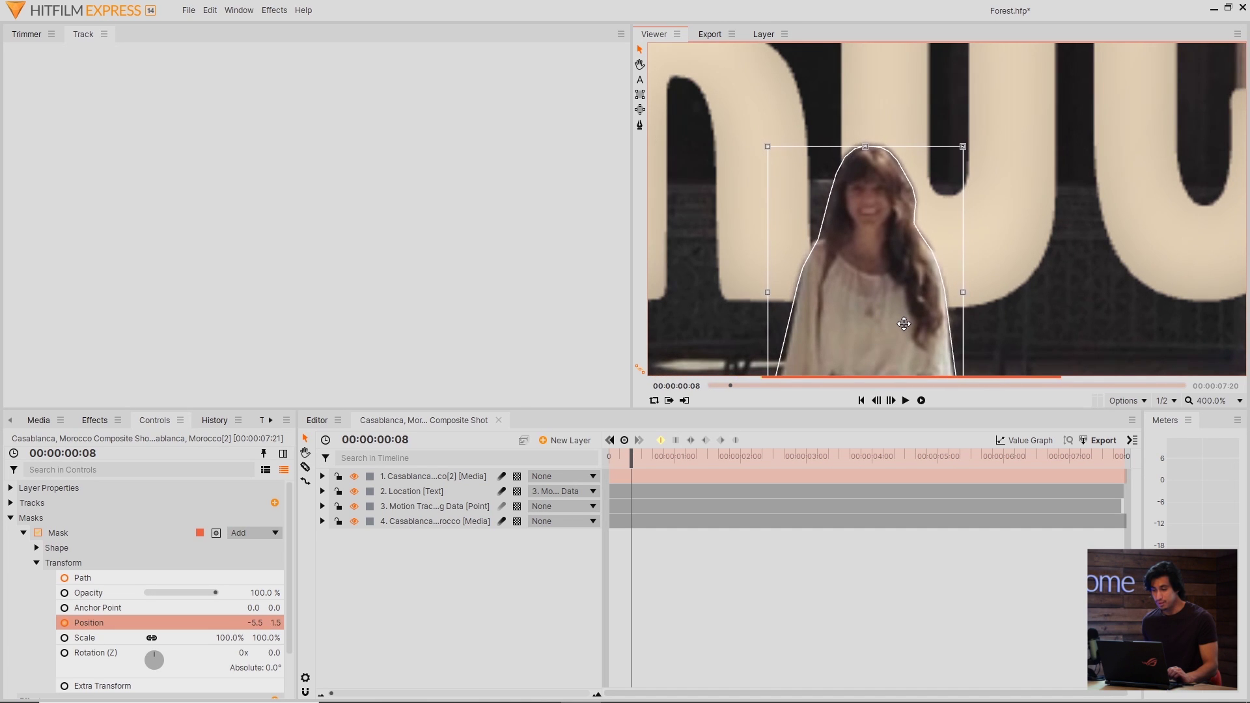
drag(840, 357, 838, 356)
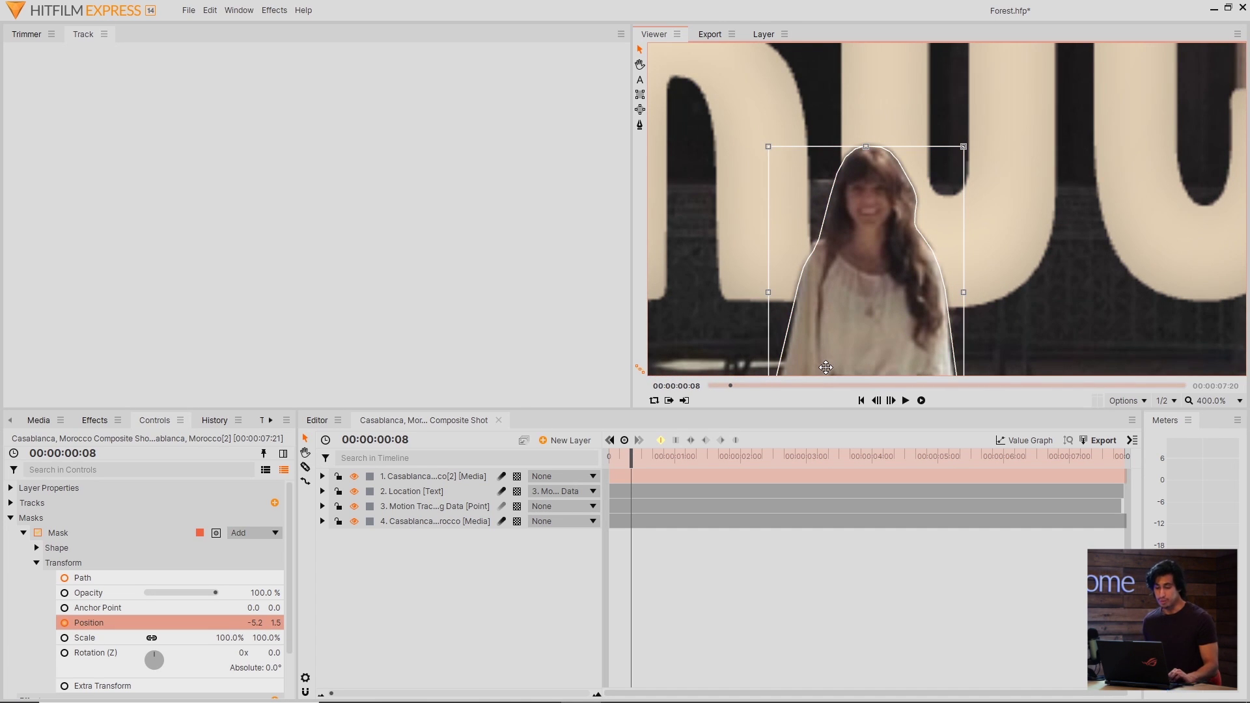
click(631, 456)
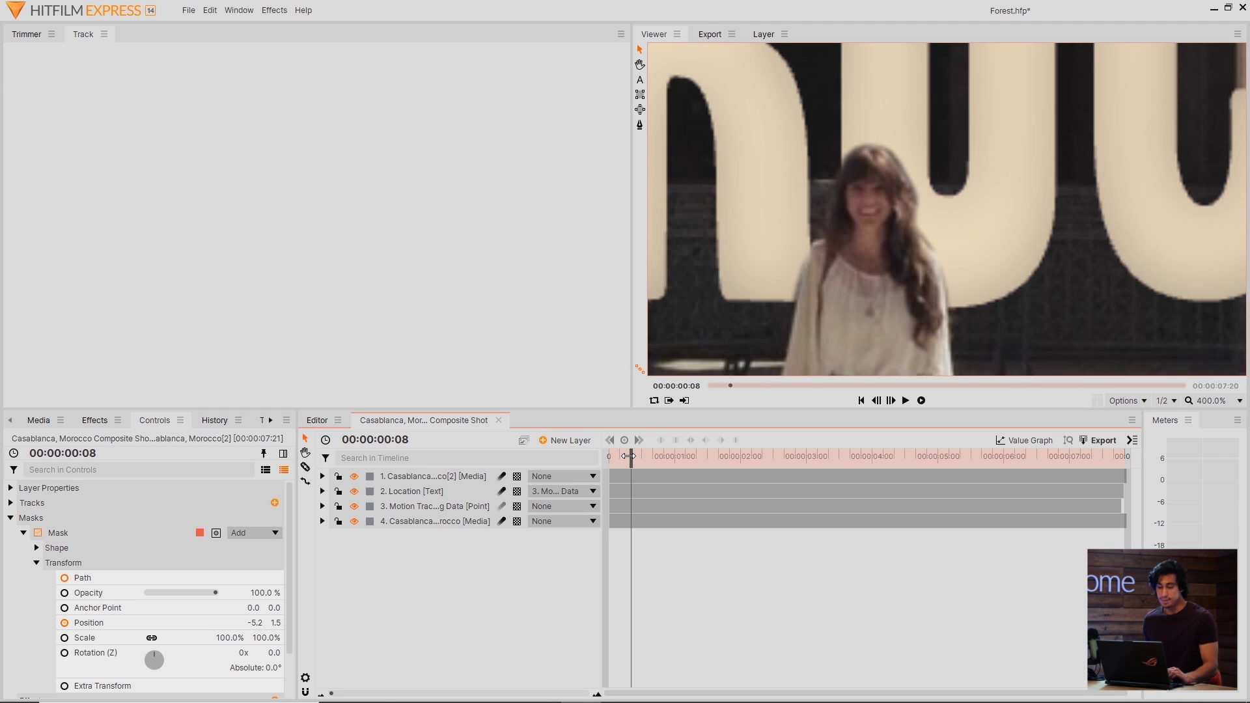
drag(628, 456, 608, 455)
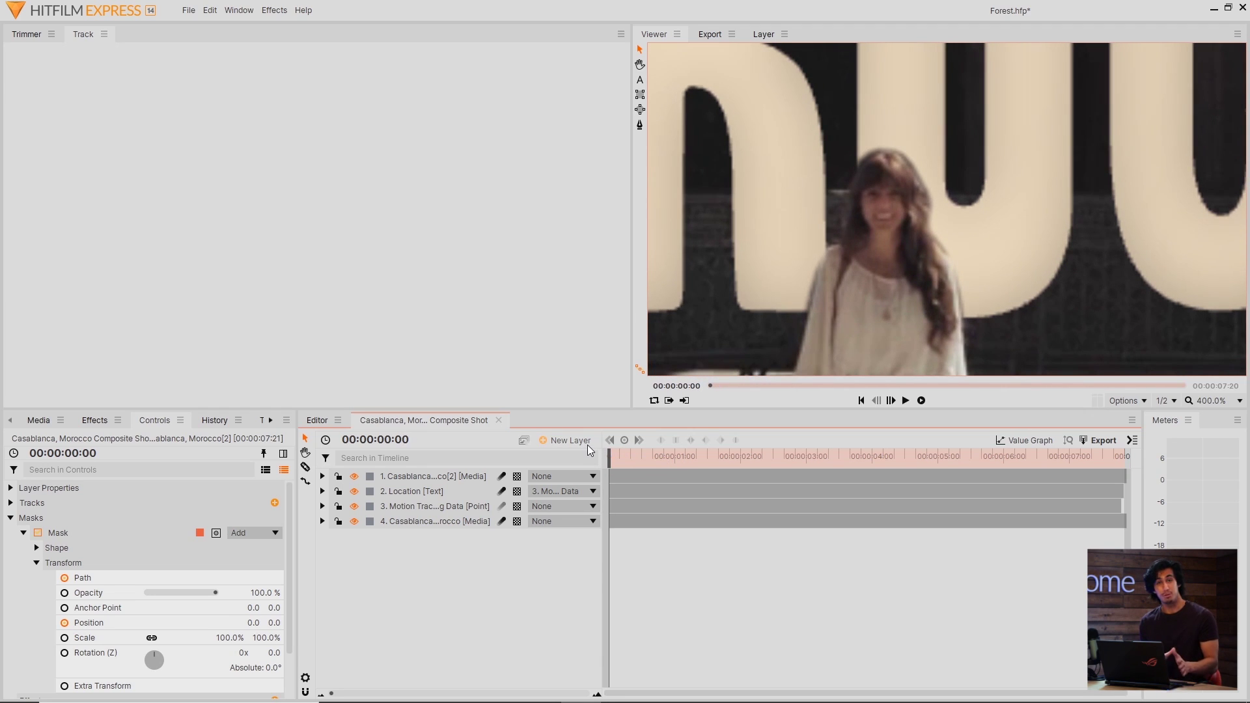
click(1218, 404)
click(1212, 616)
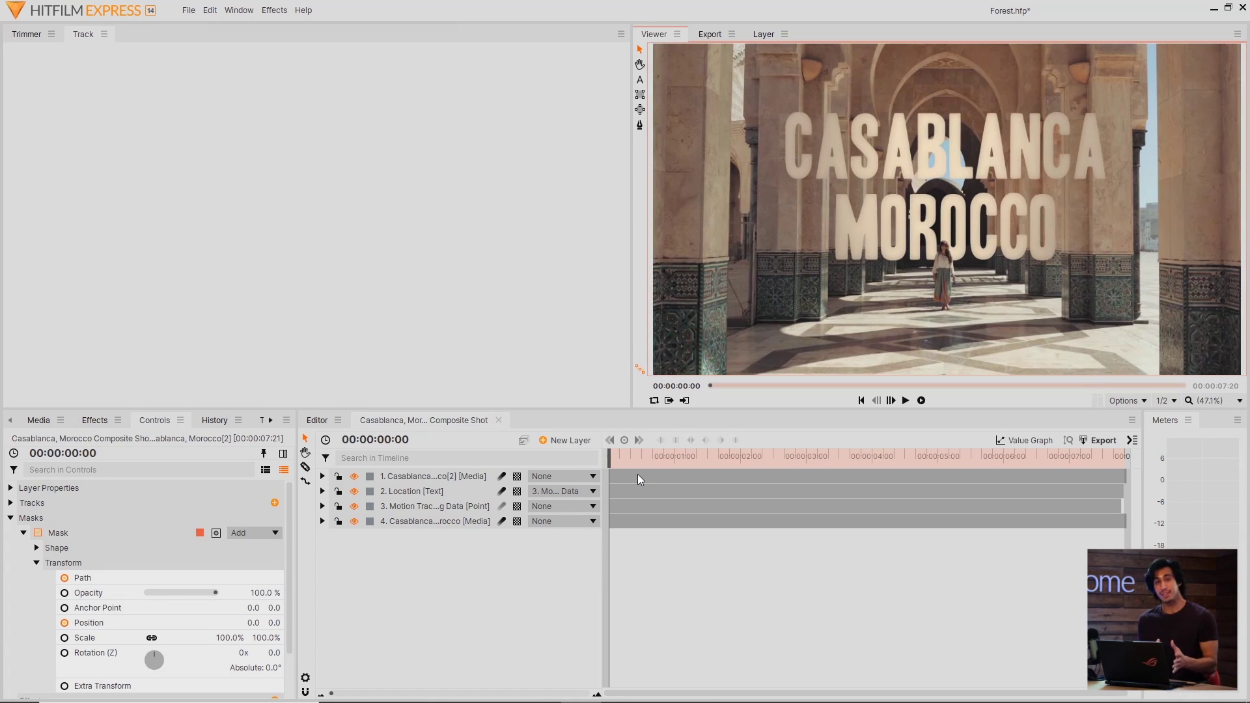